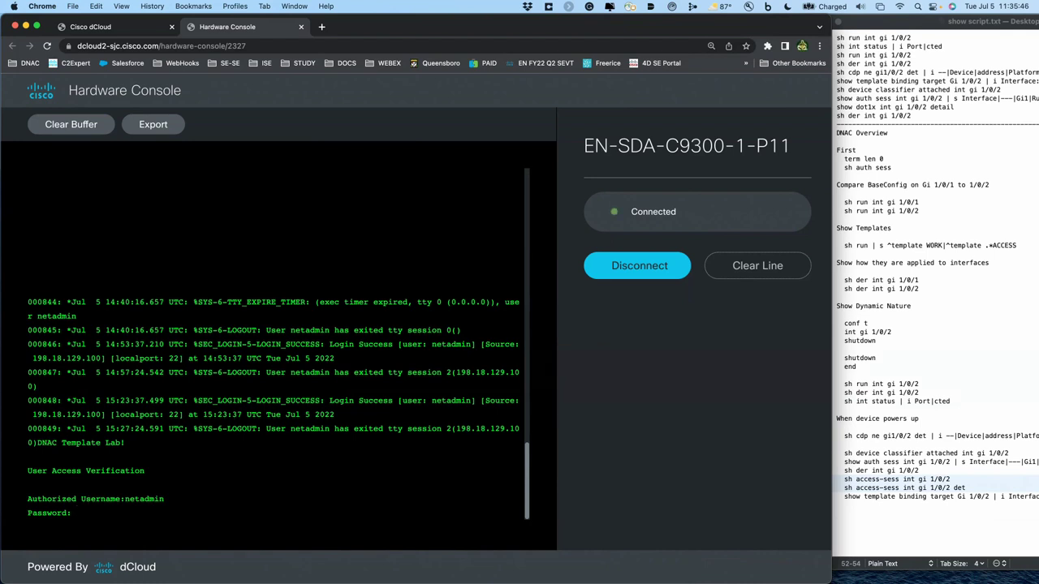
- Log in to the switch console with the lab admin username and password
key("Return")
type("n")
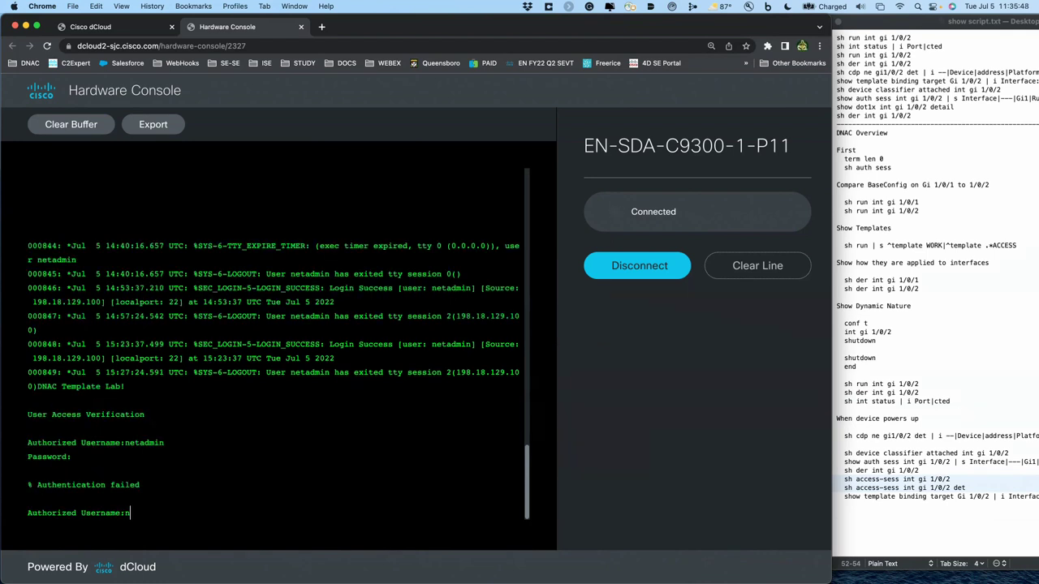
type("etadmin")
key("Return")
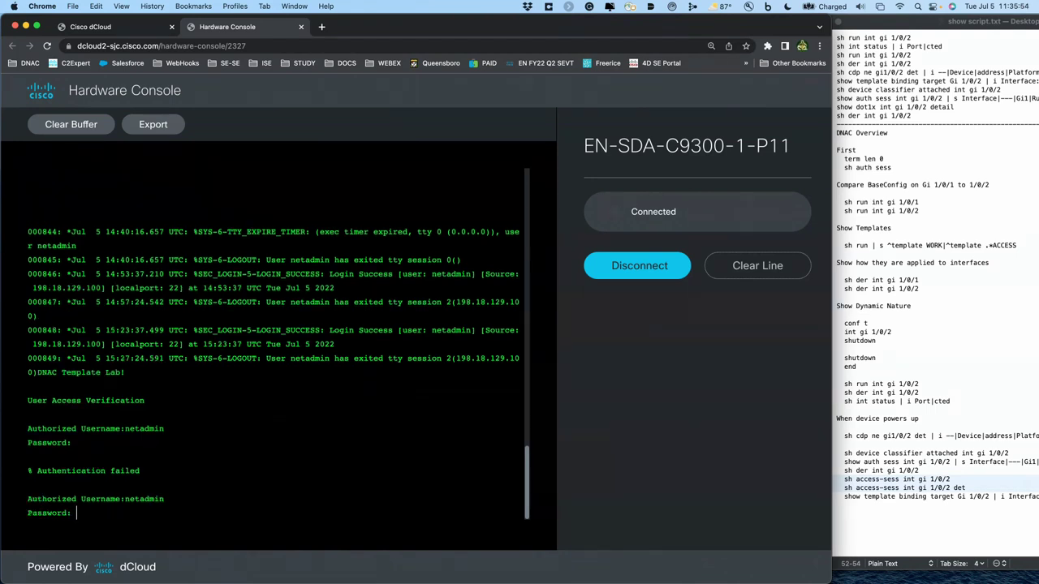
key("Return")
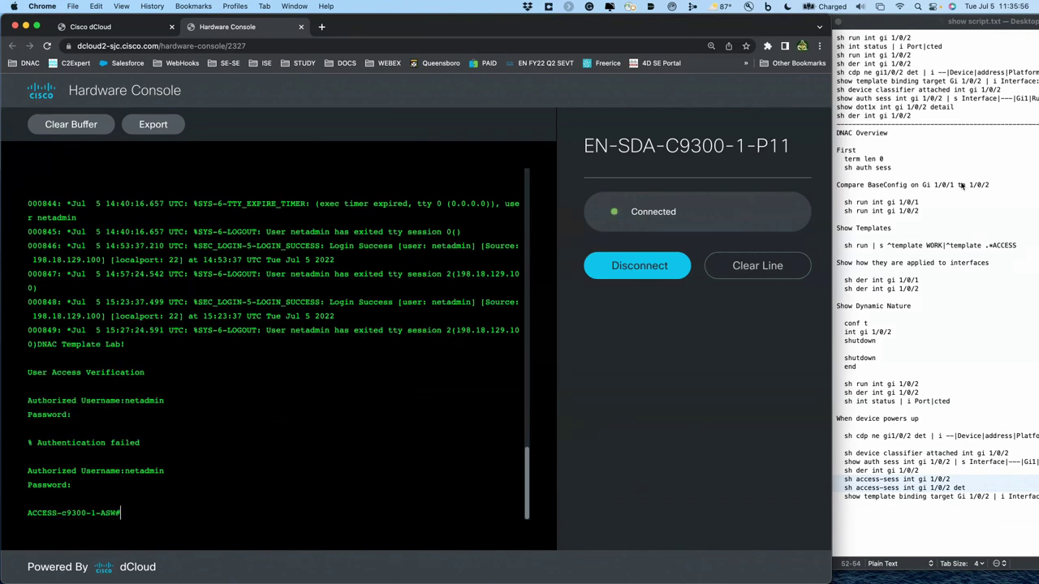
- Run 'term len 0' and 'sh auth sess', marking Gi1/0/2's mab session
left_click(970, 186)
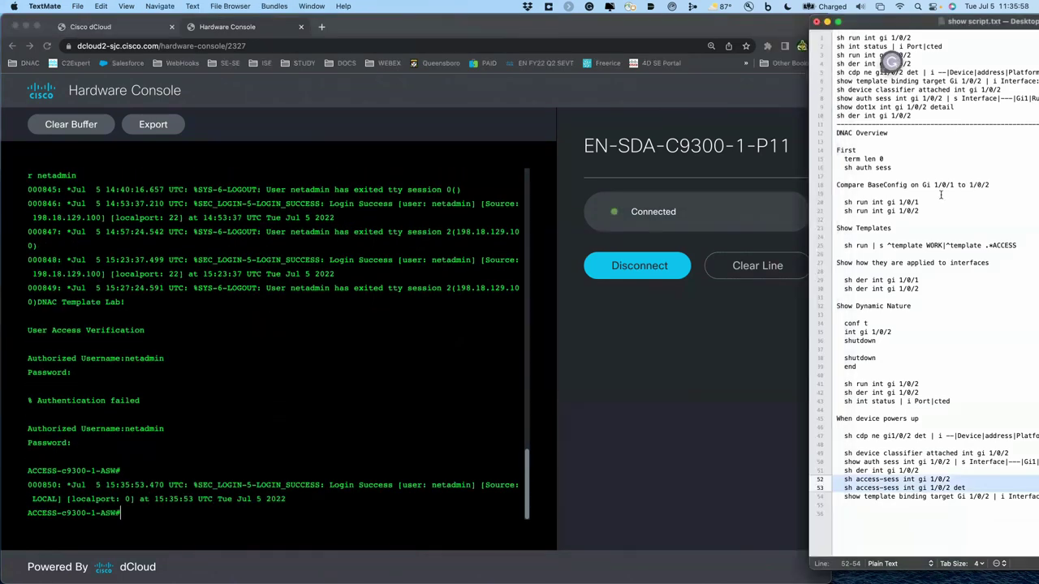
left_click_drag(837, 159, 838, 176)
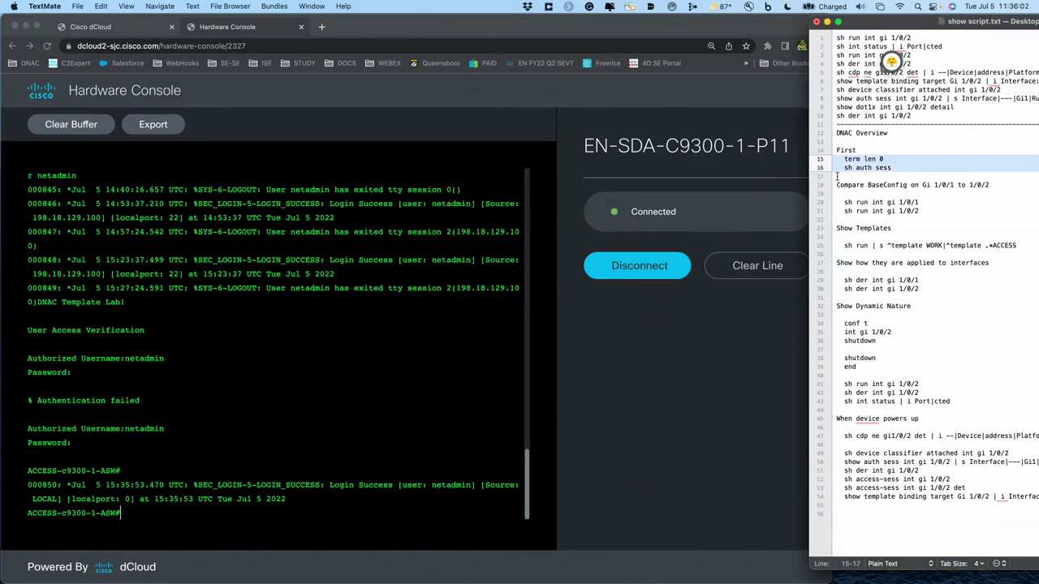
key("super+c")
left_click(440, 351)
key("super+v")
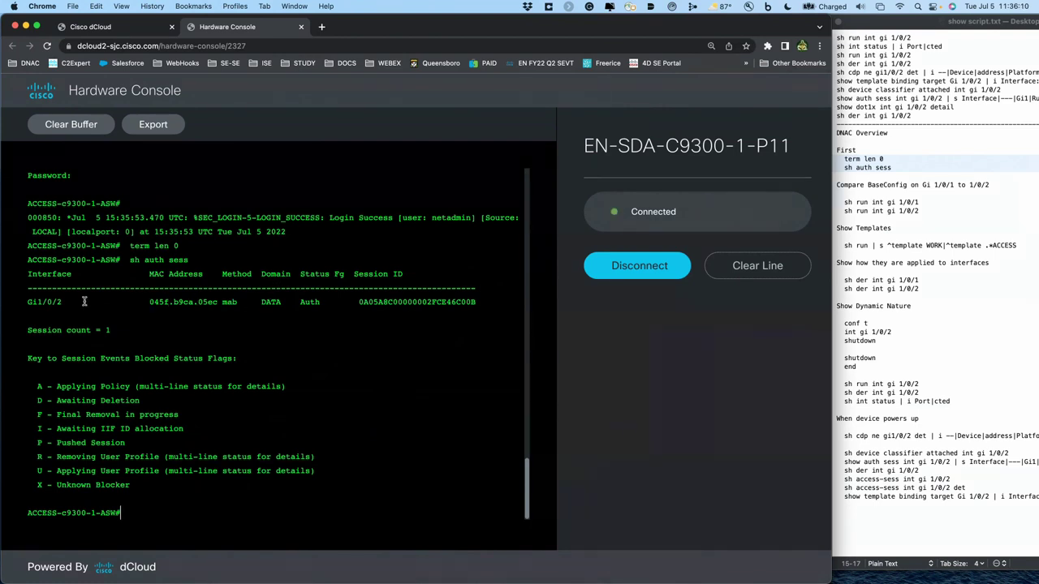
double_click(230, 301)
left_click(867, 204)
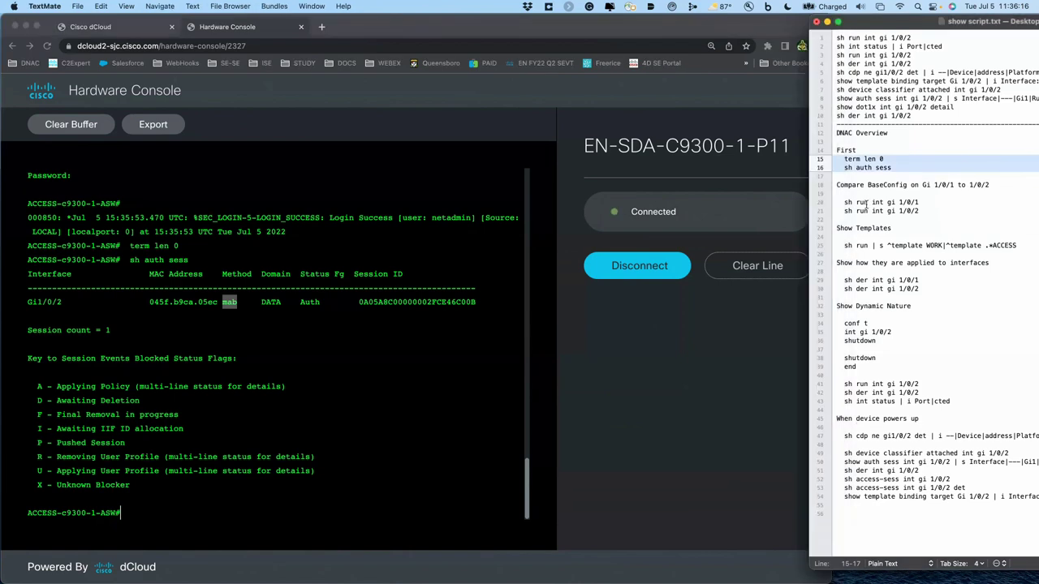
left_click_drag(836, 202, 832, 218)
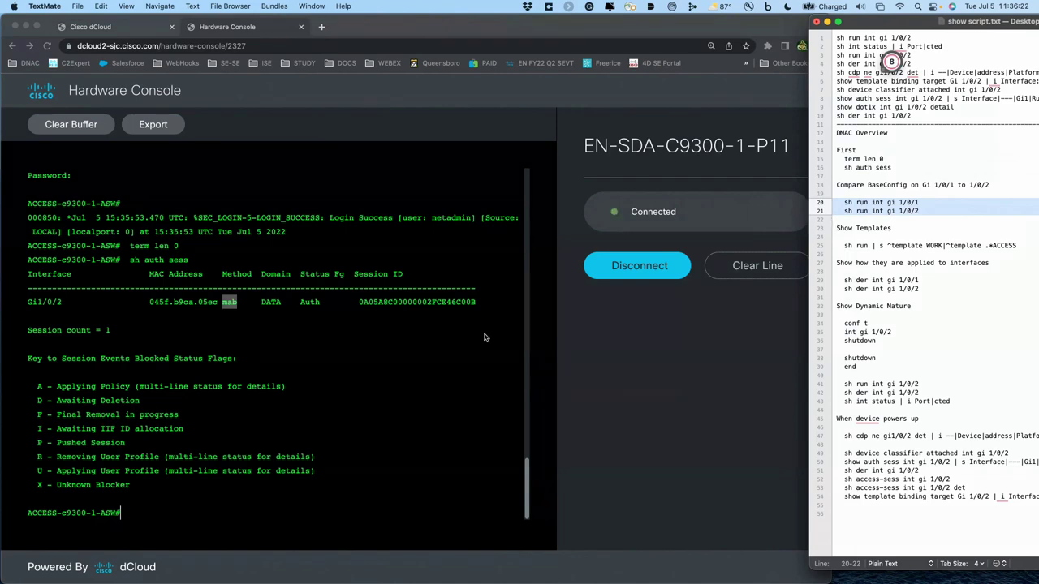
left_click(464, 351)
- Run 'sh run int gi 1/0/1' and '1/0/2', highlighting the WORKSTATION and ACCESS_POINT template lines
key("super+v")
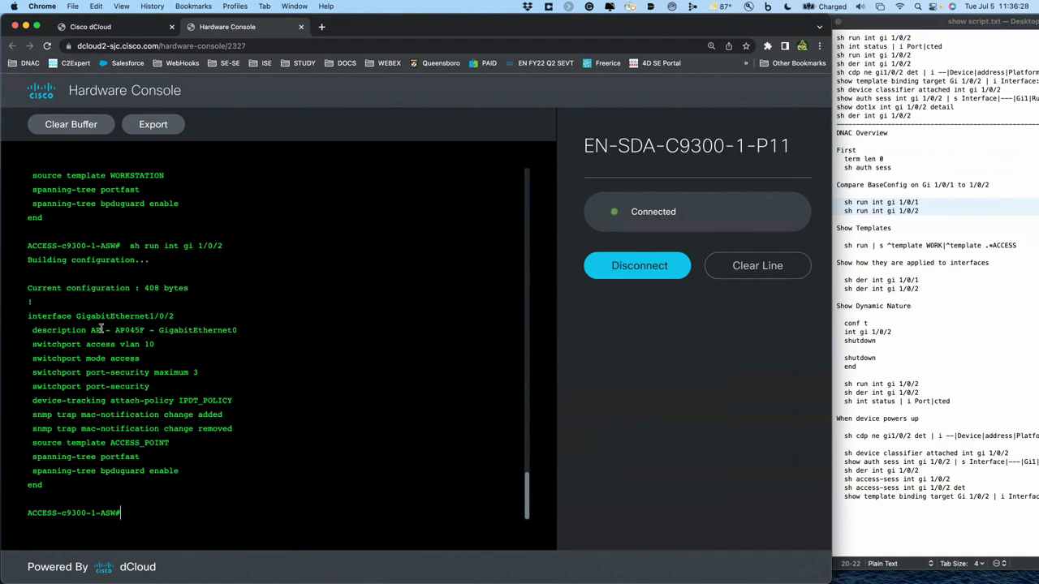
triple_click(102, 331)
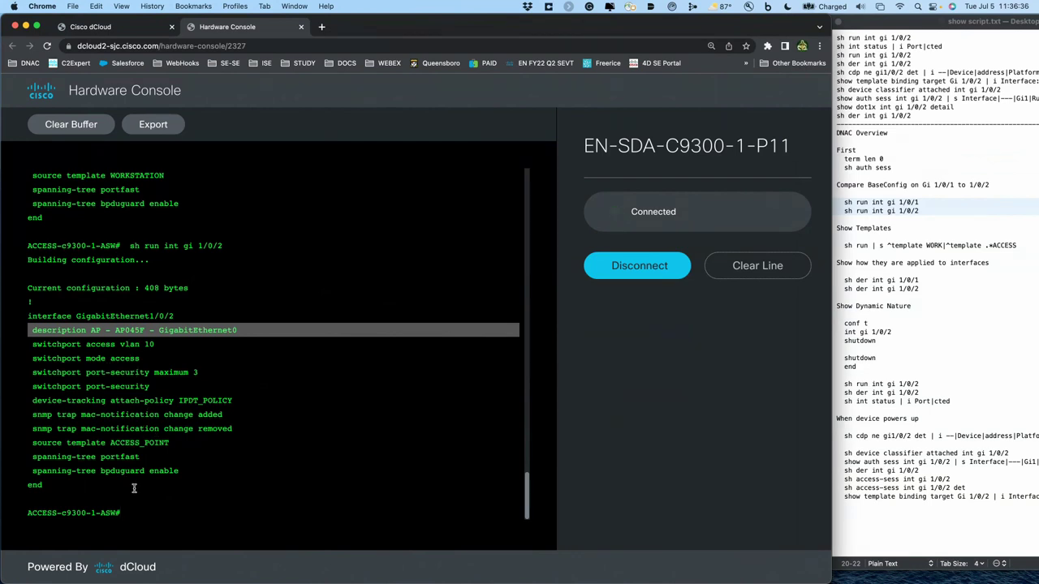
triple_click(152, 443)
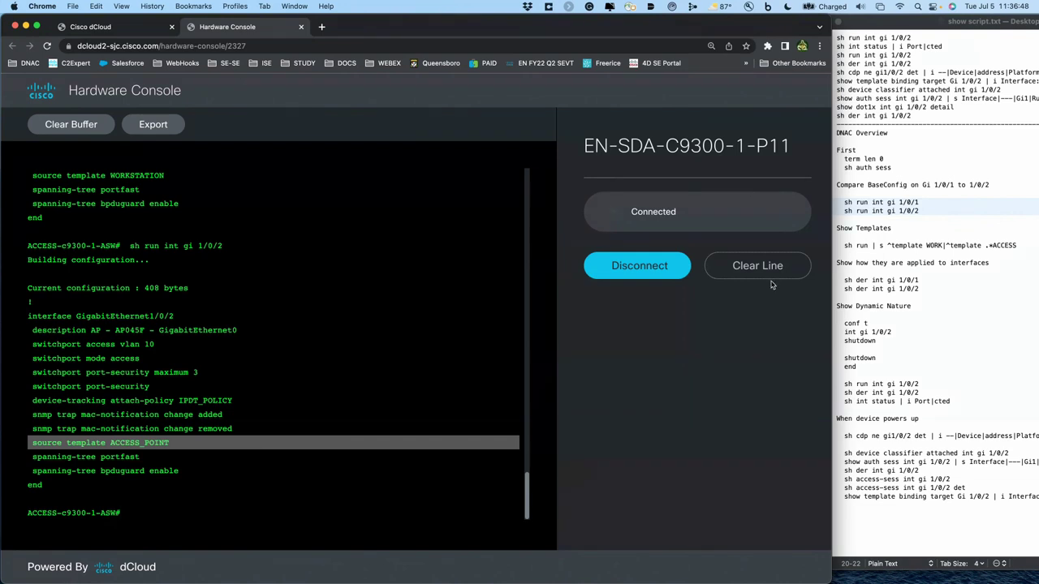
scroll(288, 270, "up", 1)
scroll(289, 270, "up", 5)
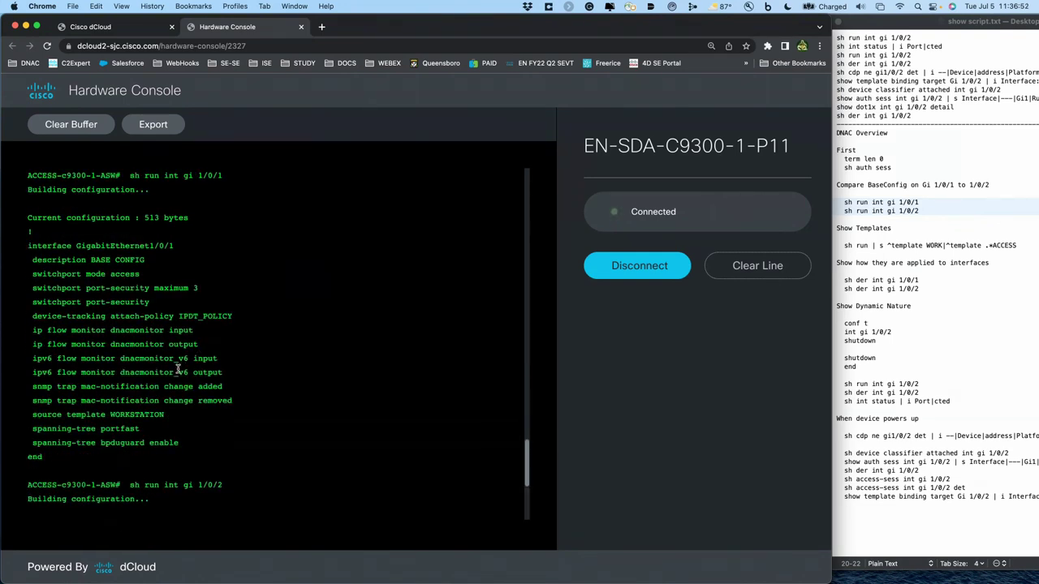
double_click(159, 412)
triple_click(159, 414)
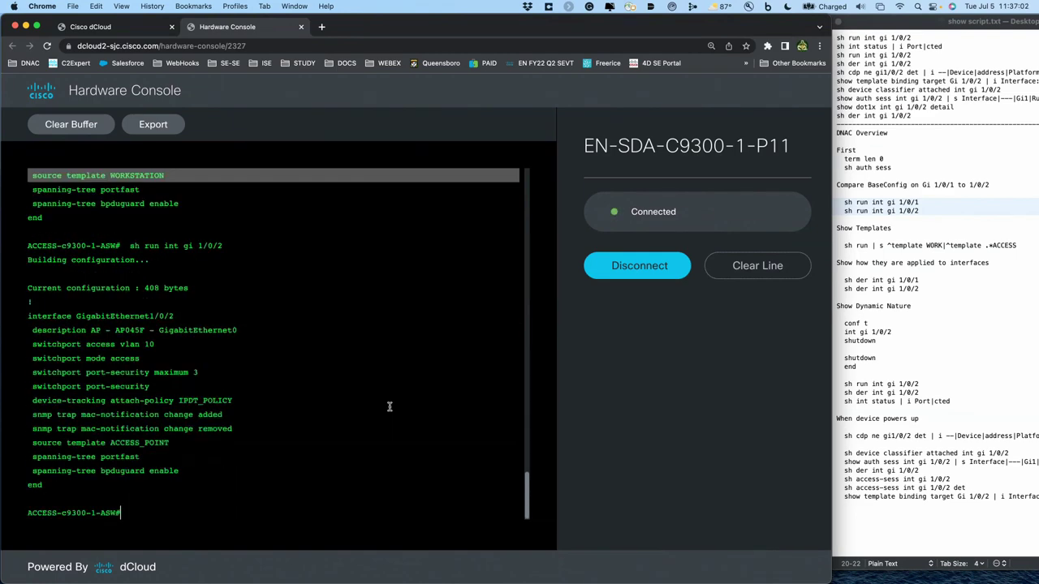
scroll(389, 406, "up", 5)
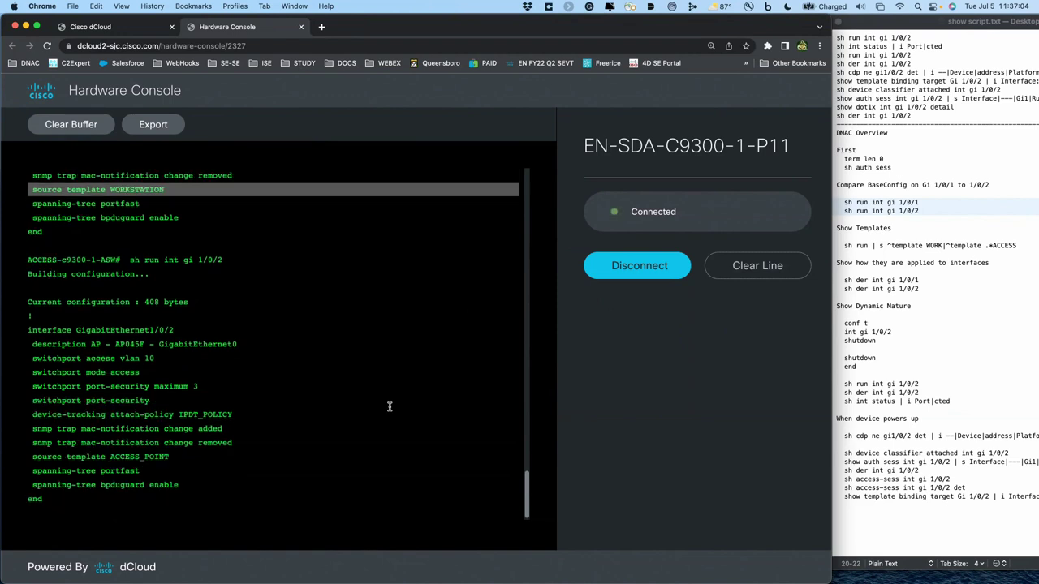
scroll(389, 407, "up", 1)
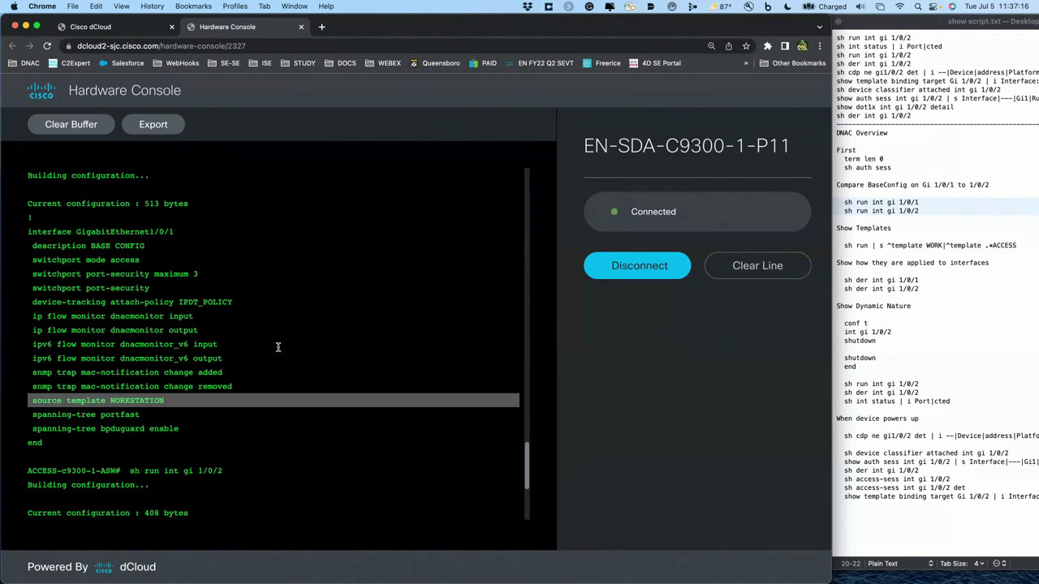
scroll(382, 400, "down", 5)
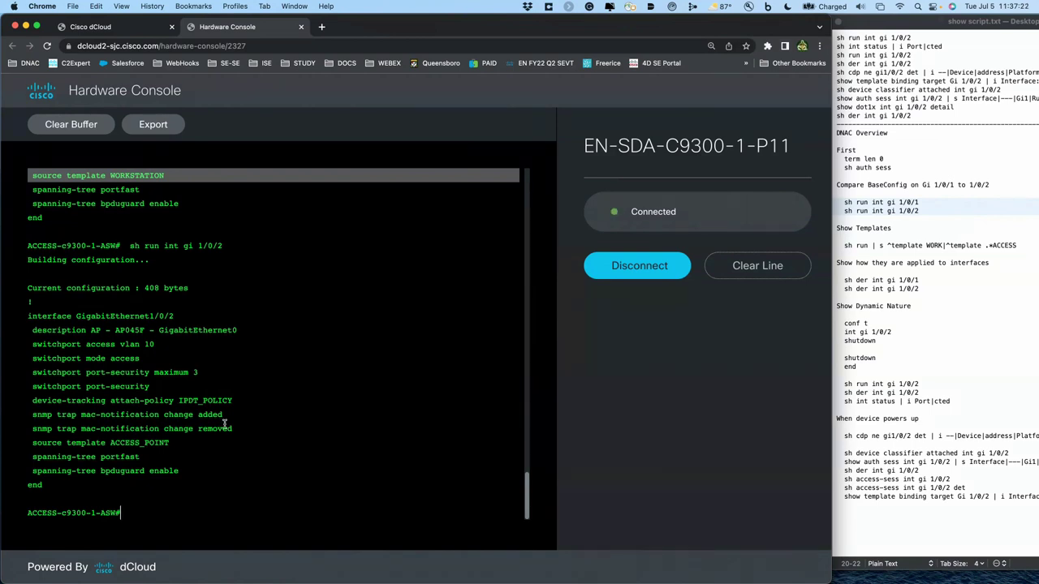
left_click(896, 358)
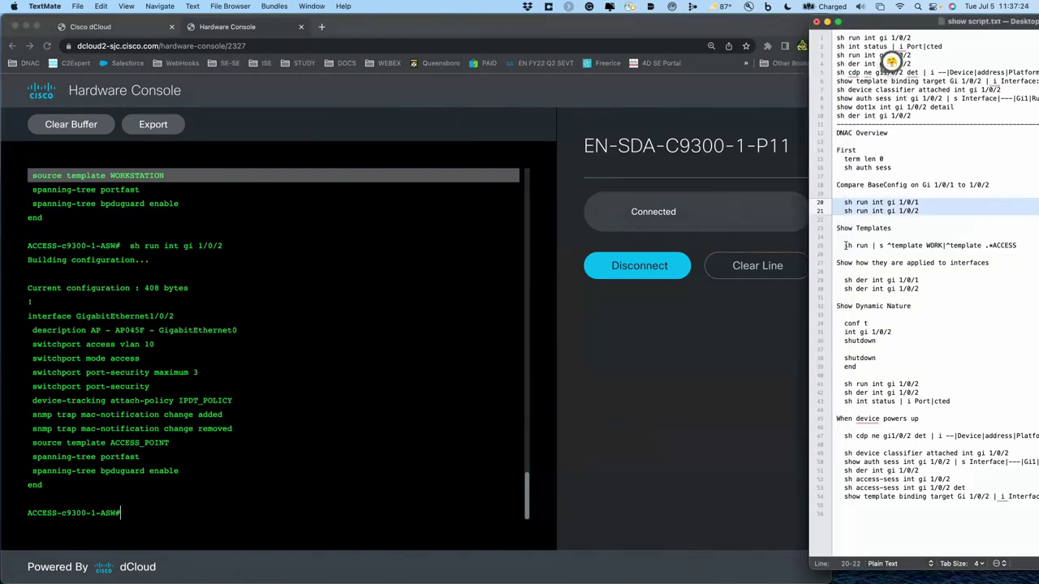
- Run 'sh run | s ^template WORK|^template .*ACCESS' and highlight WORKSTATION's VLAN, mab and service-policy lines
left_click(833, 246)
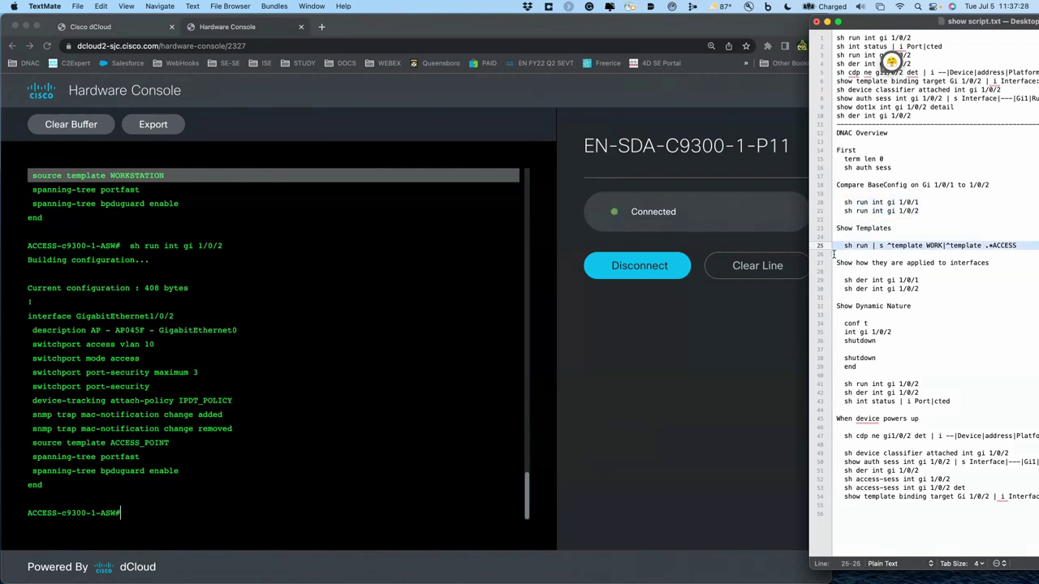
key("super+c")
left_click(482, 339)
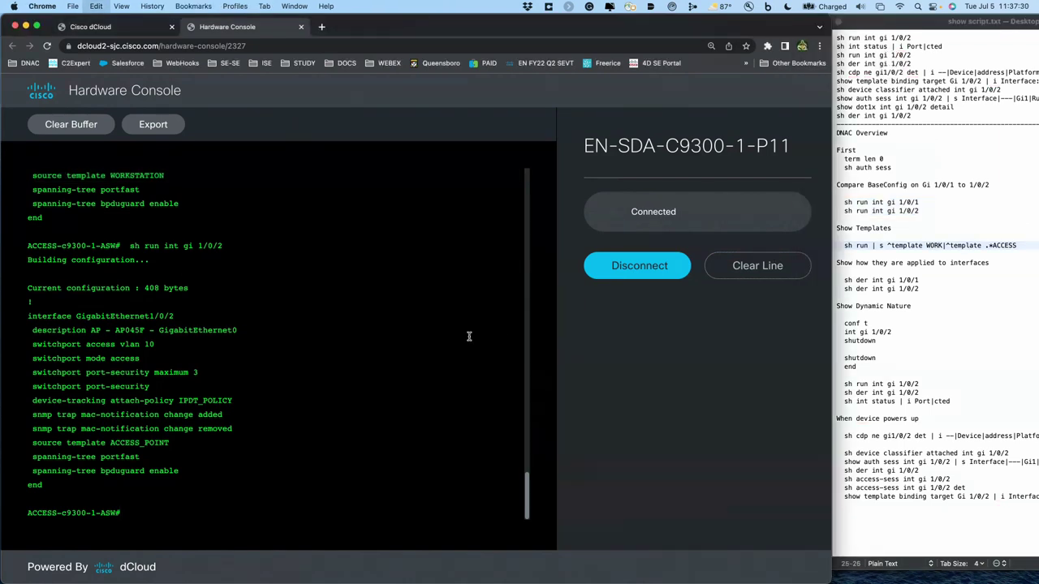
key("super+v")
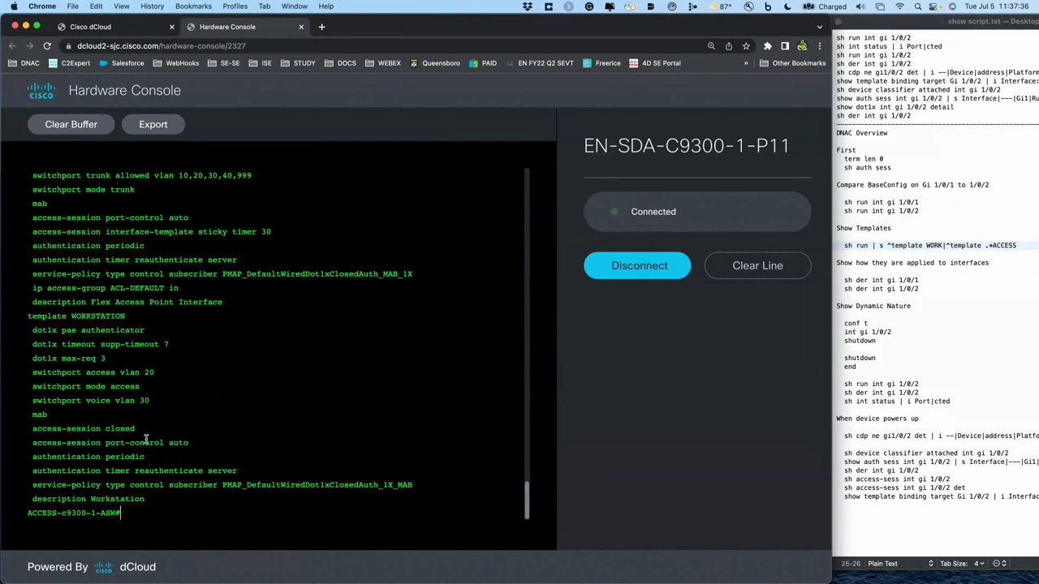
left_click_drag(138, 430, 28, 372)
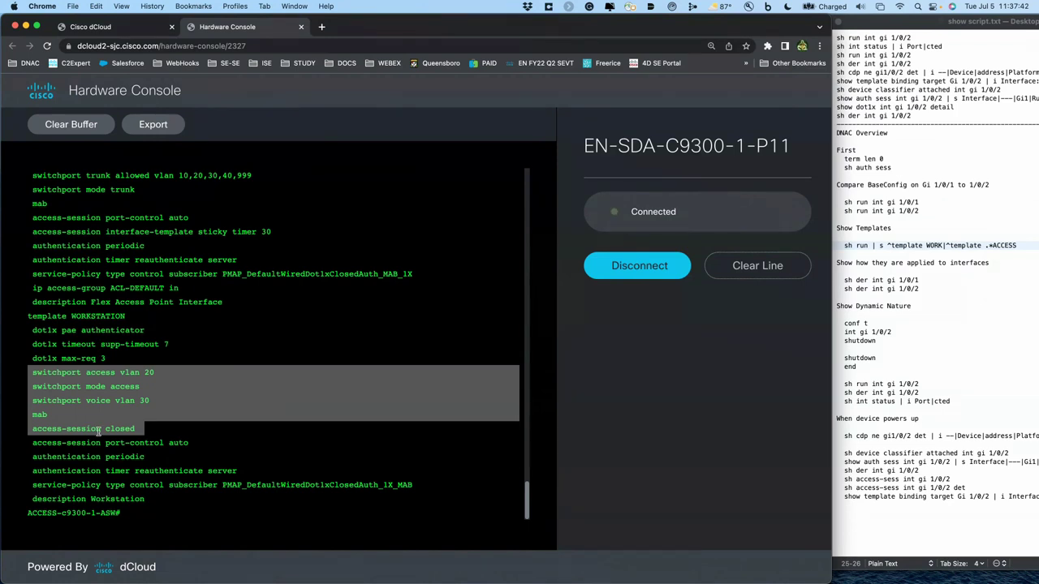
triple_click(123, 485)
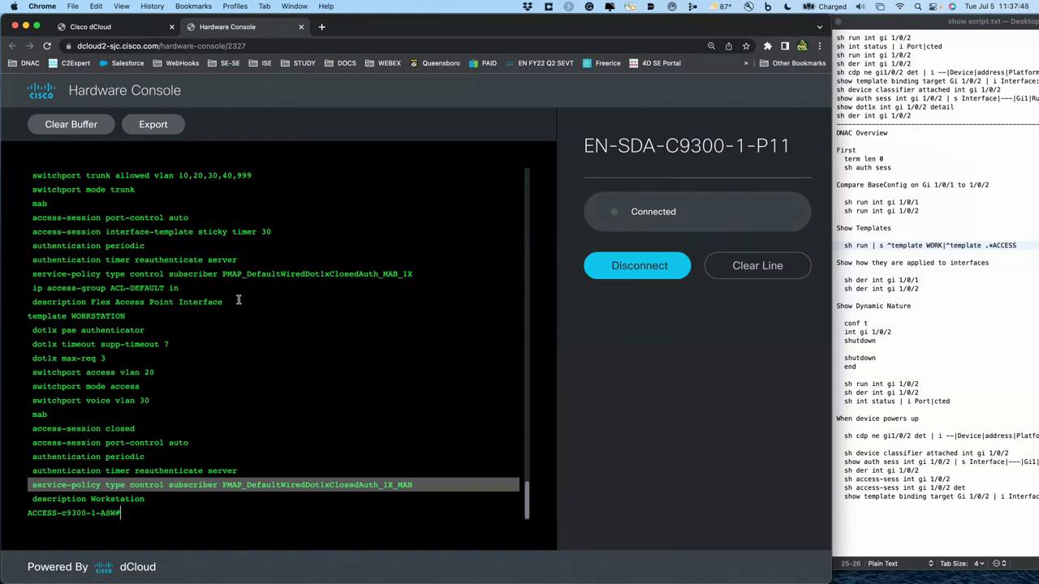
scroll(236, 301, "up", 5)
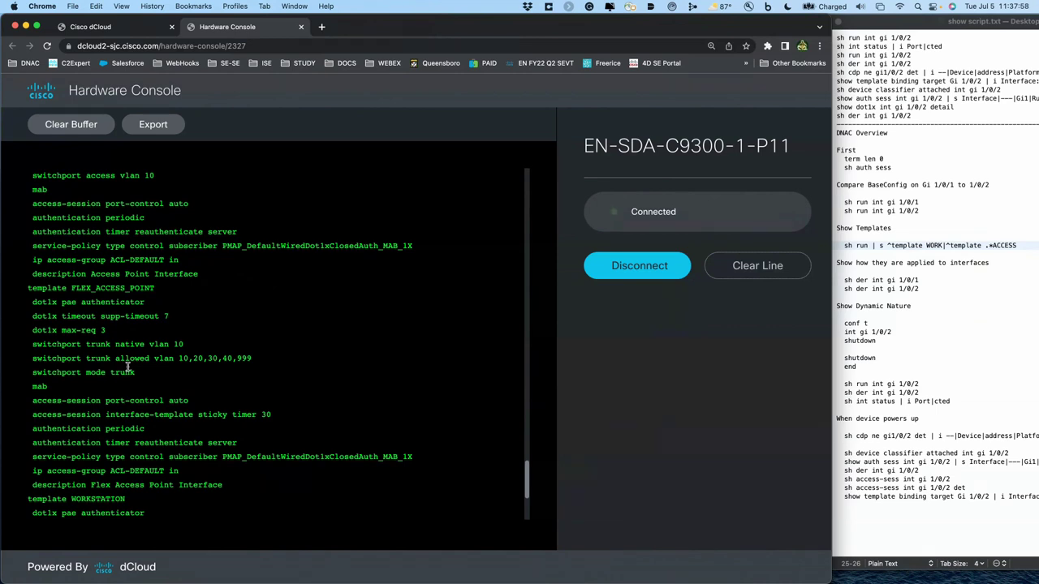
- Highlight the ACL-DEFAULT lines, the ACCESS_POINT and FLEX_ACCESS_POINT templates, and the trunk VLAN lines
triple_click(110, 469)
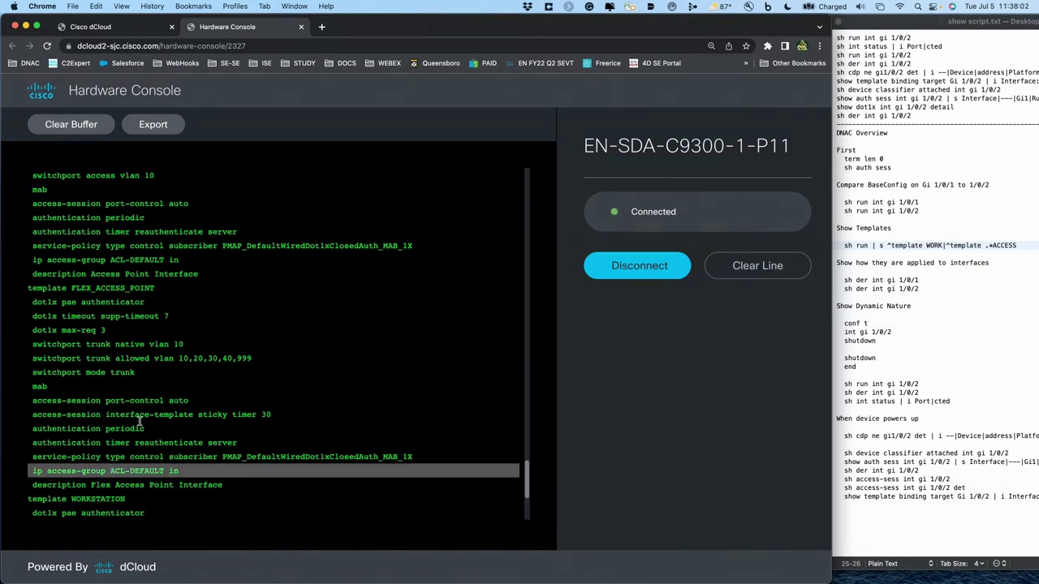
scroll(140, 420, "up", 5)
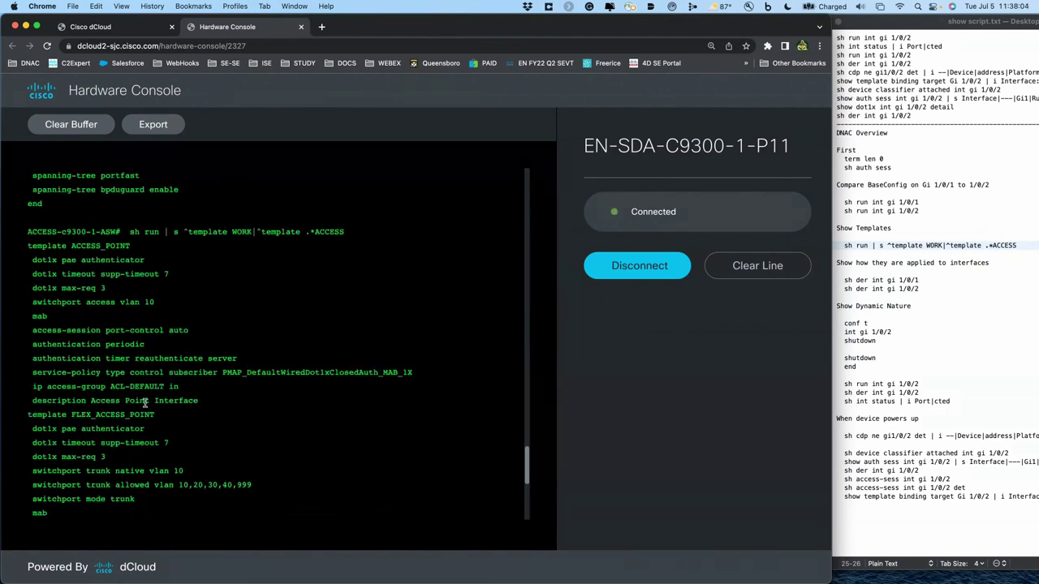
triple_click(148, 388)
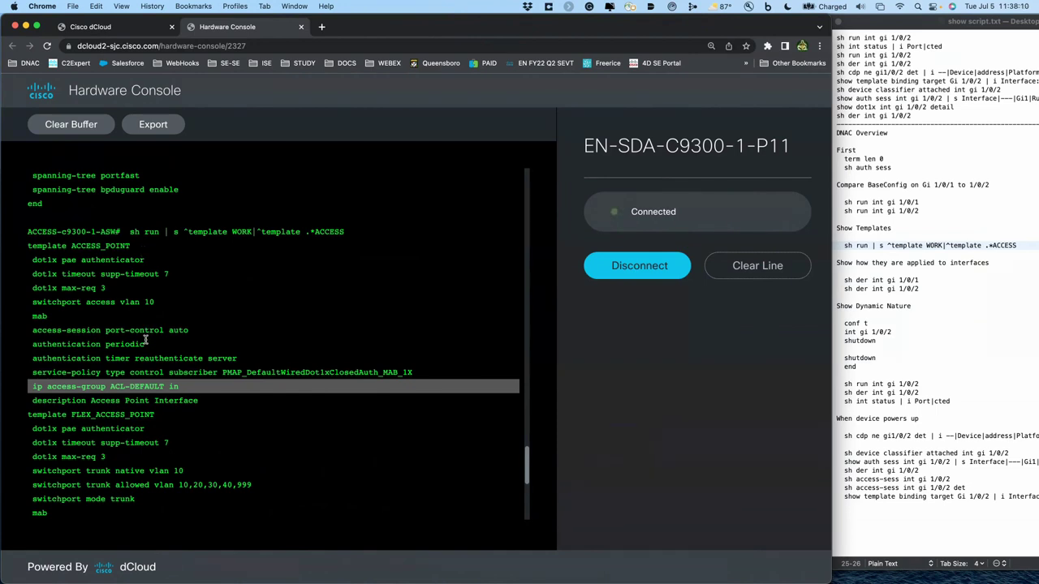
left_click(121, 244)
double_click(121, 244)
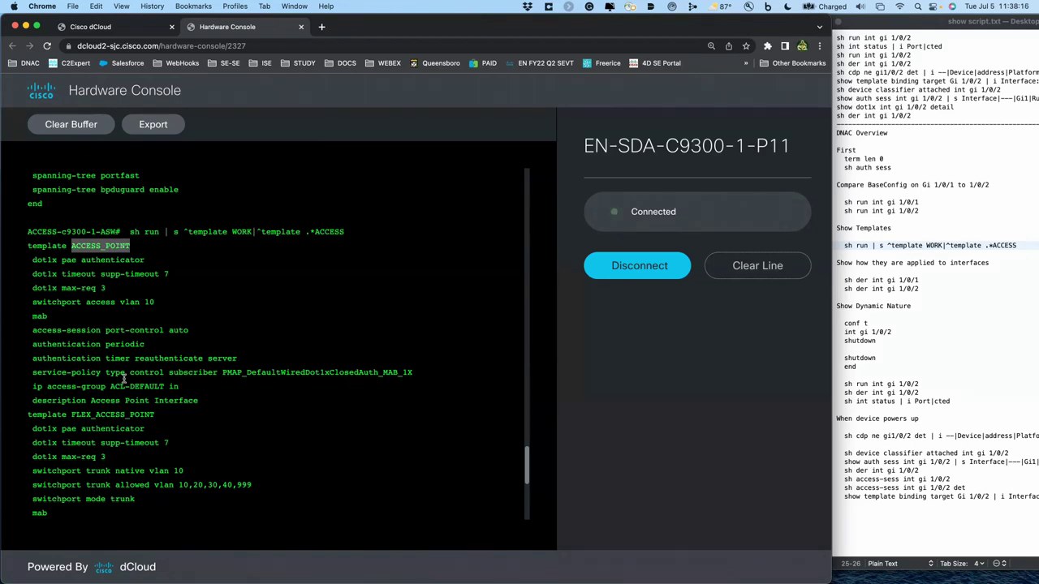
triple_click(106, 414)
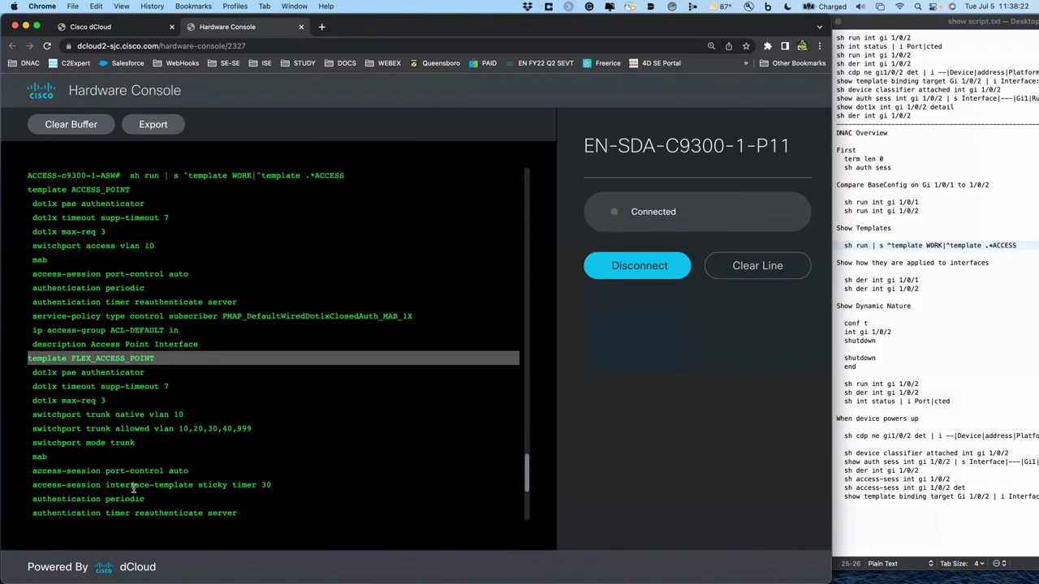
left_click_drag(30, 412, 29, 439)
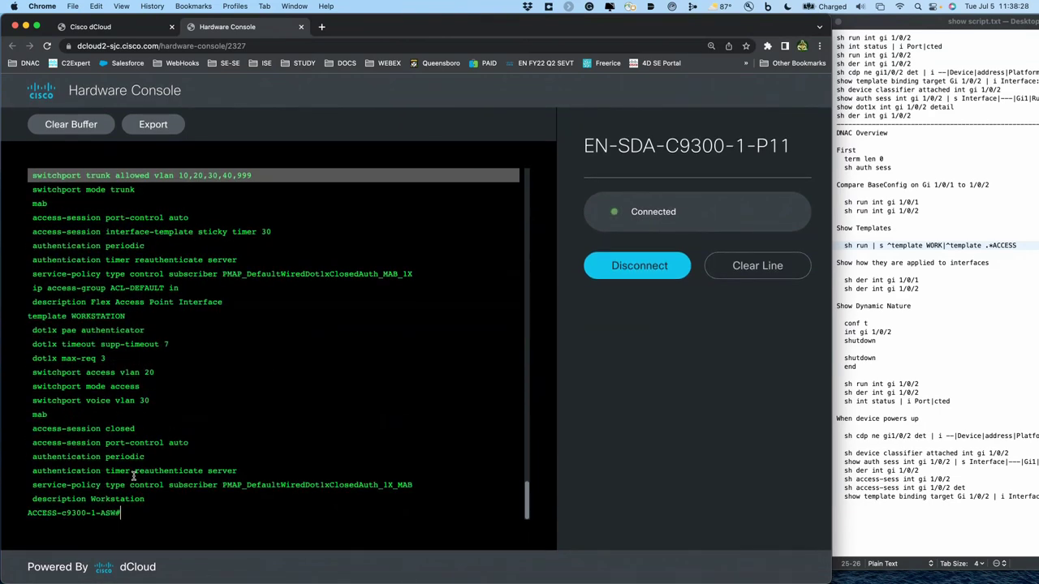
left_click(133, 476)
key("Return")
key("Return")
key("Return")
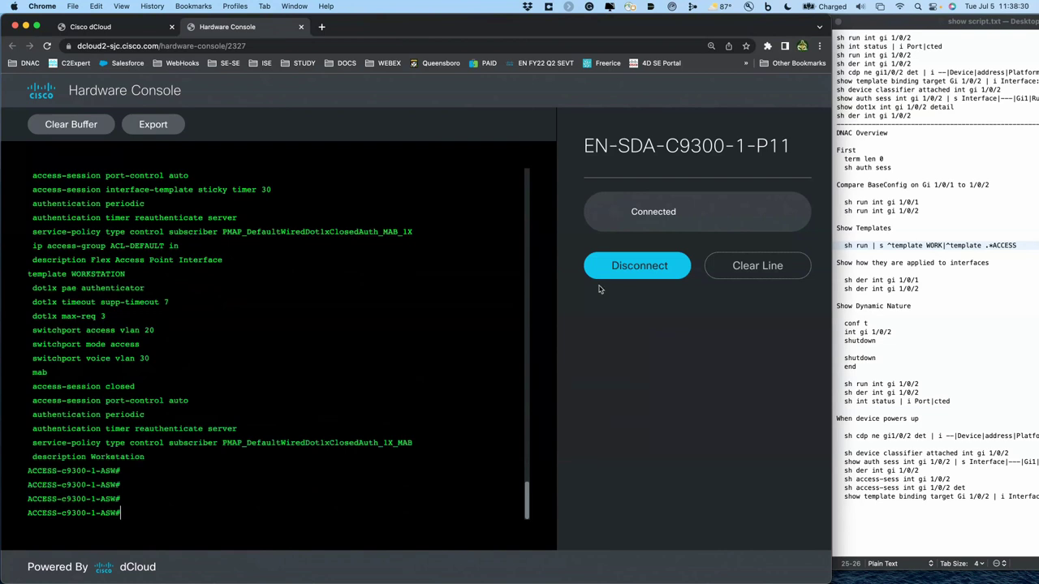
left_click(891, 62)
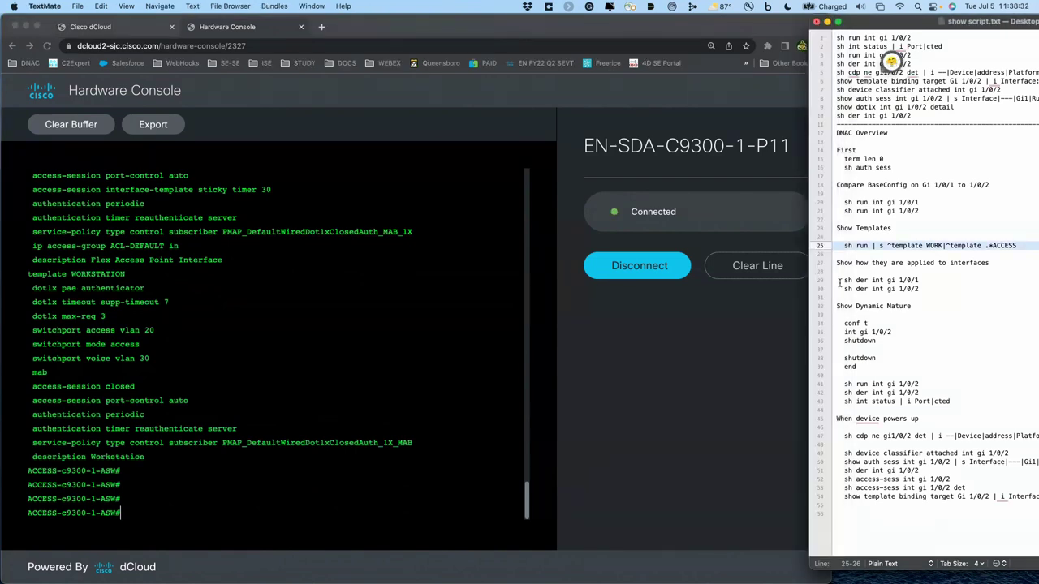
- Run 'sh der int gi 1/0/1' and '1/0/2', highlighting Gi1/0/2's trunk native and allowed VLANs
left_click_drag(840, 282, 836, 297)
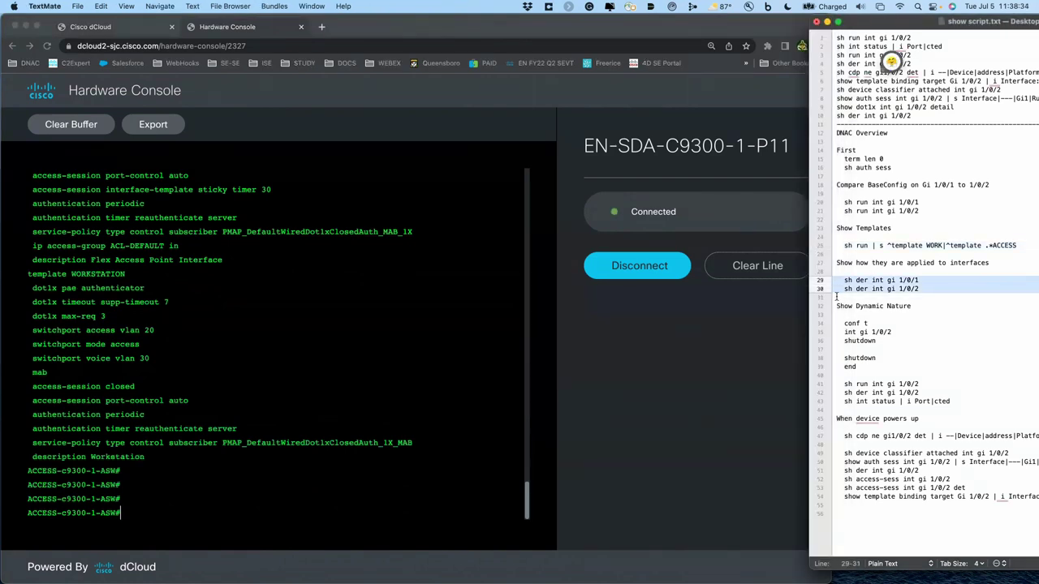
key("super+c")
left_click(539, 293)
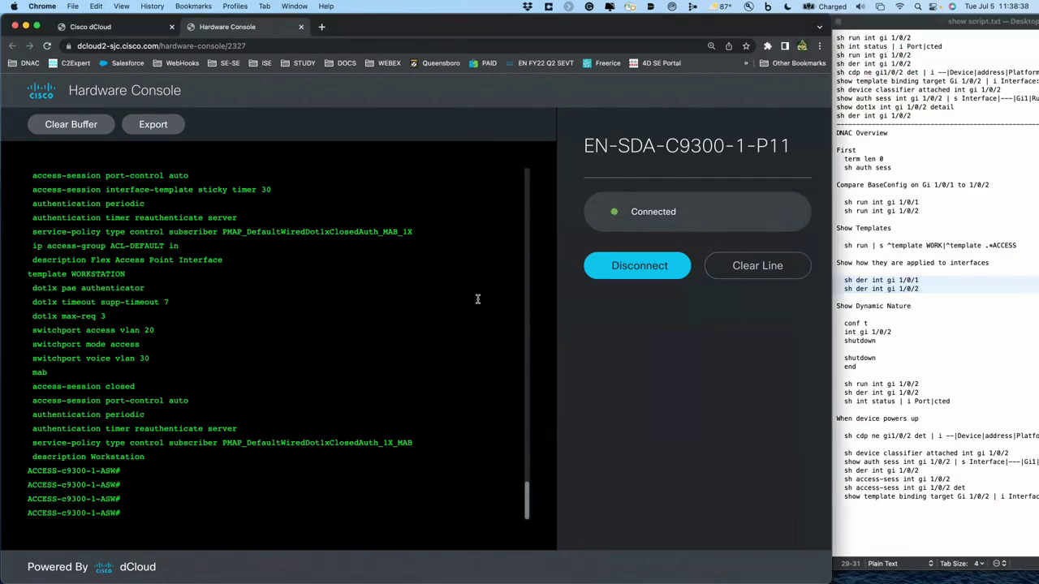
key("super+v")
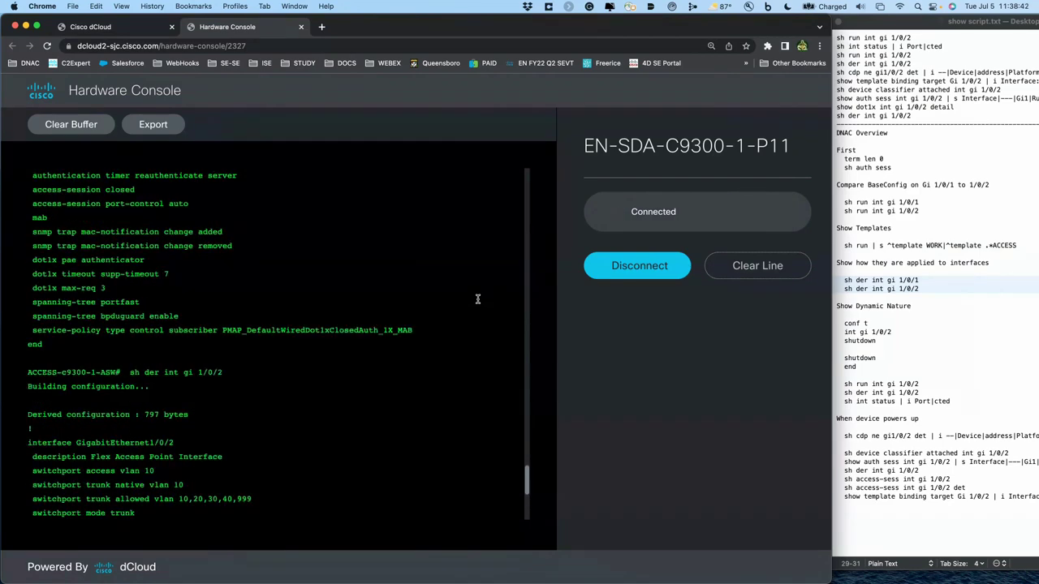
scroll(477, 299, "up", 2)
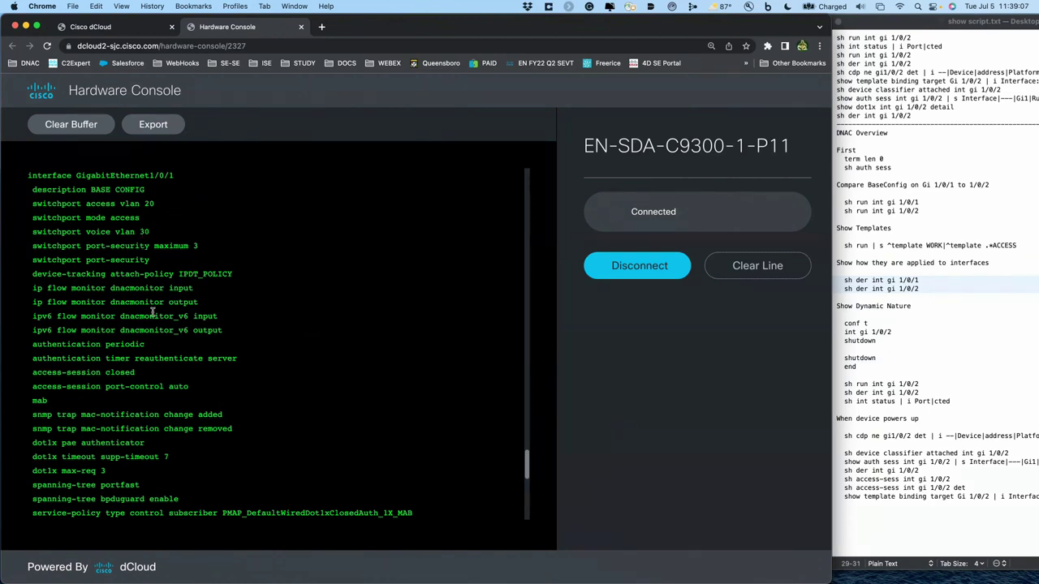
key("super+v")
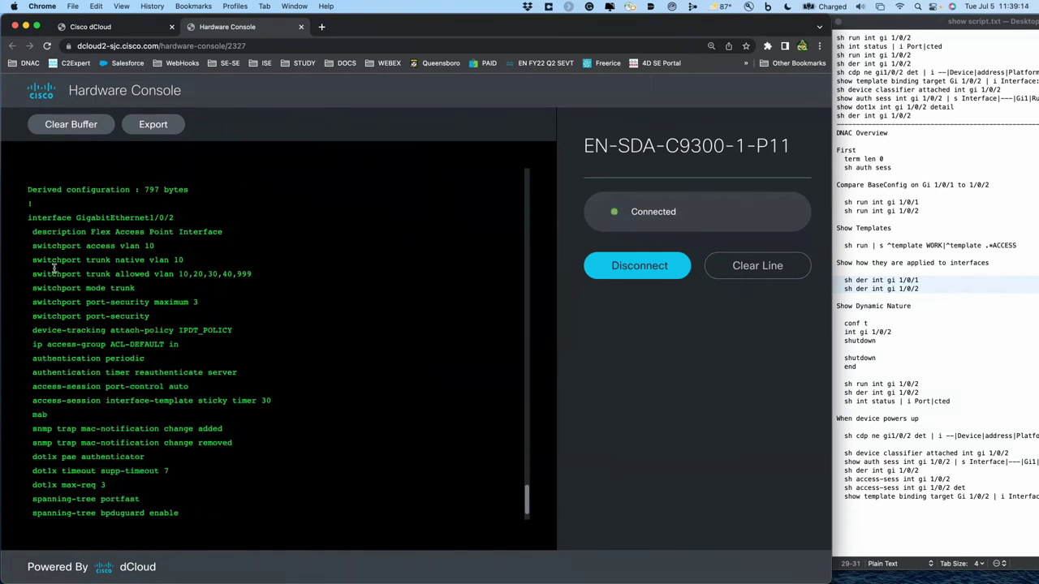
left_click_drag(31, 260, 26, 292)
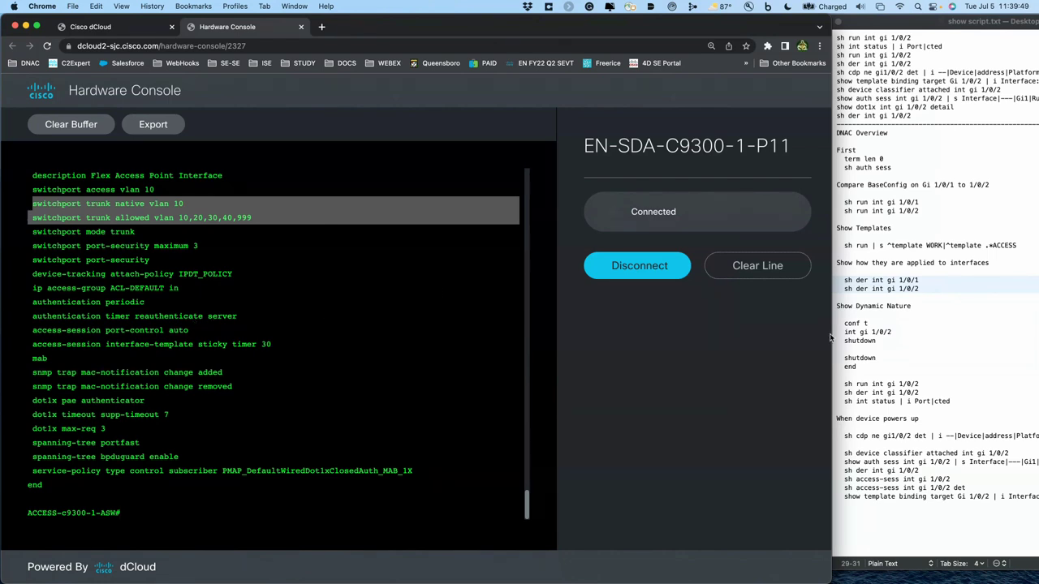
left_click(874, 331)
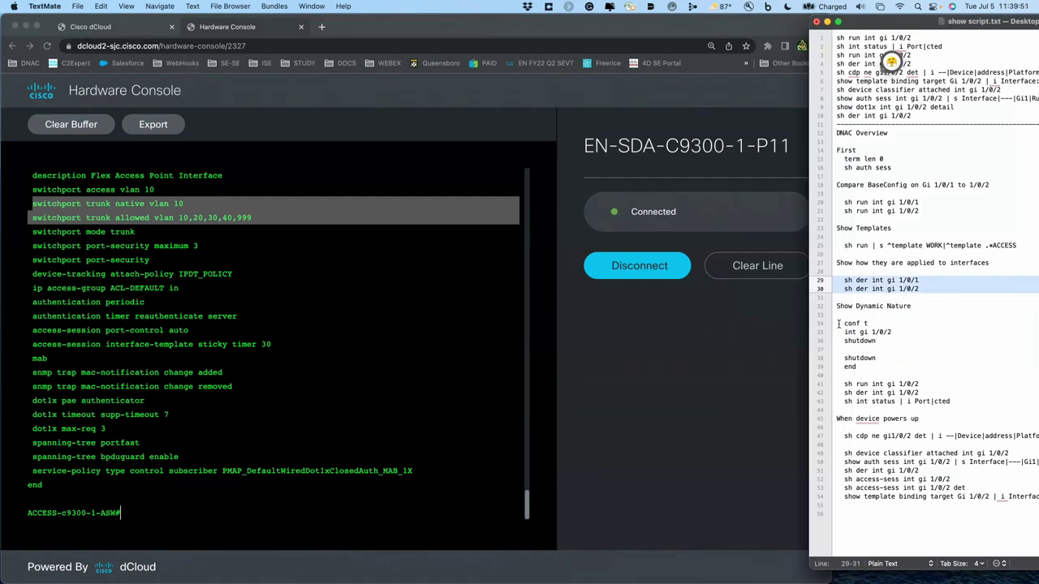
- Shut down Gi1/0/2 and point out its BASECONFIG install, power-granted and LOWIMPACT log messages
left_click_drag(836, 325, 833, 374)
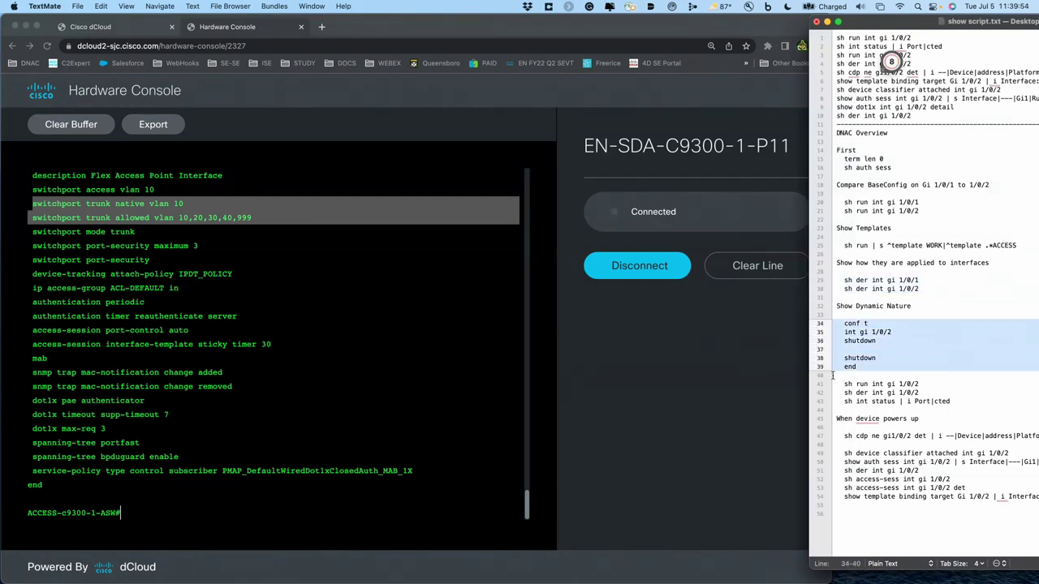
left_click(561, 368)
key("super+v")
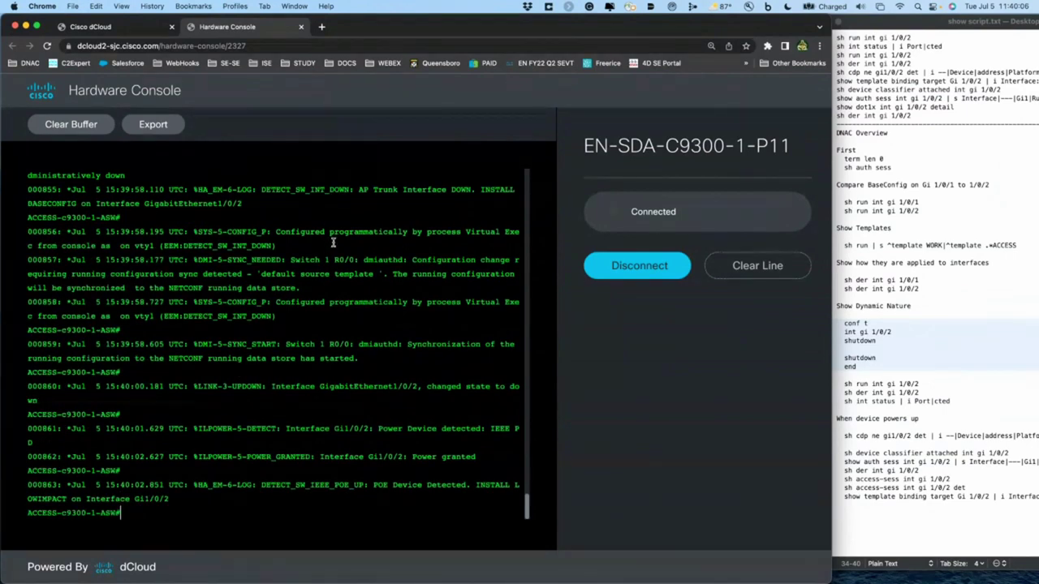
scroll(337, 240, "up", 2)
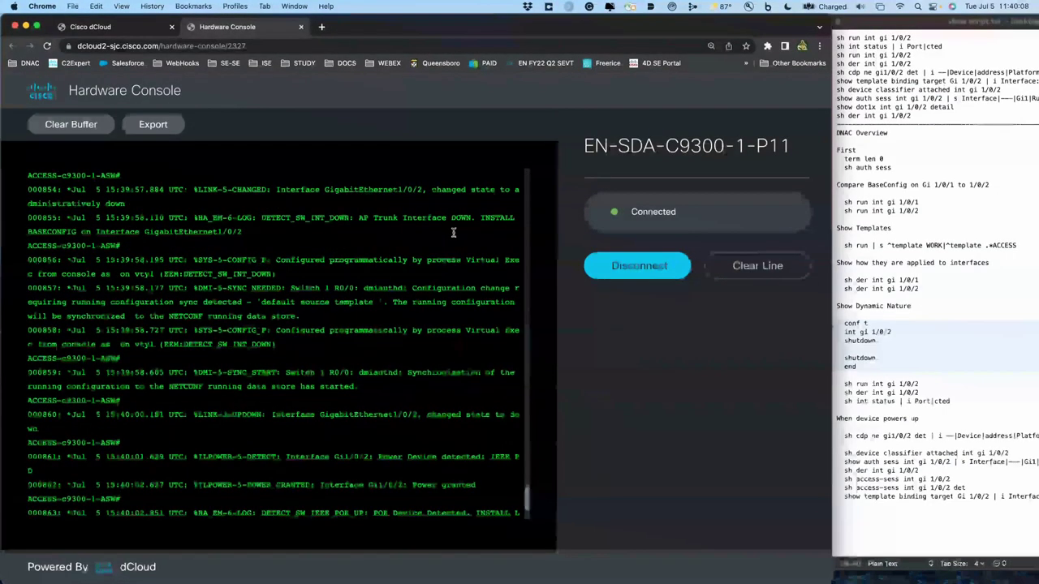
left_click_drag(481, 218, 446, 231)
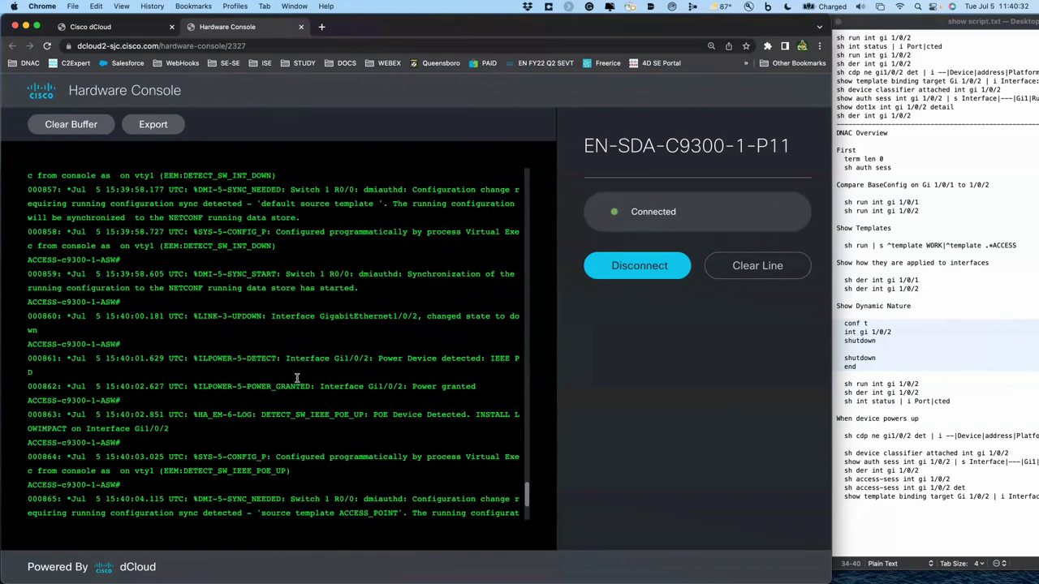
left_click_drag(310, 386, 222, 386)
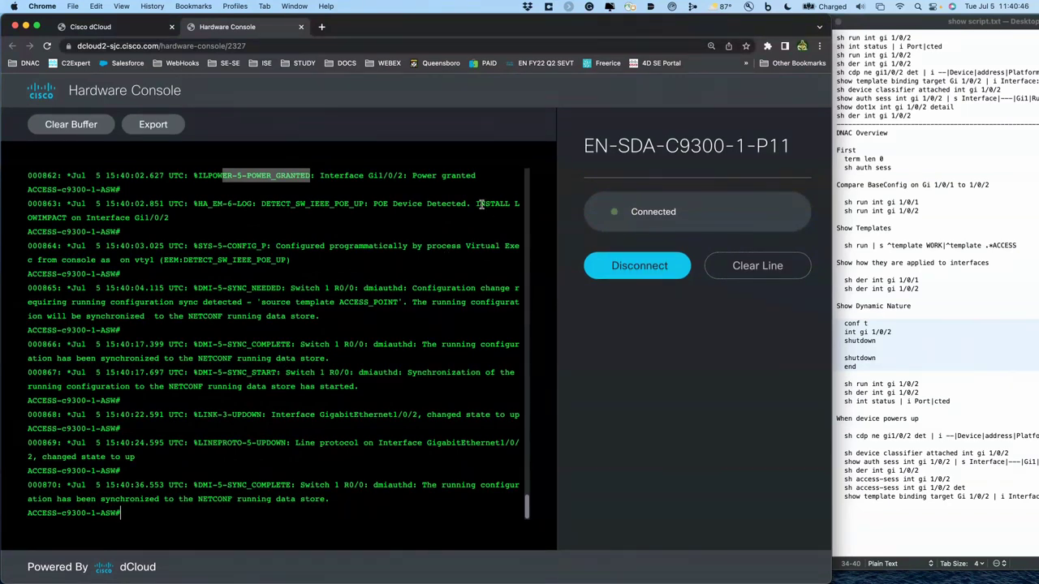
left_click_drag(479, 204, 483, 215)
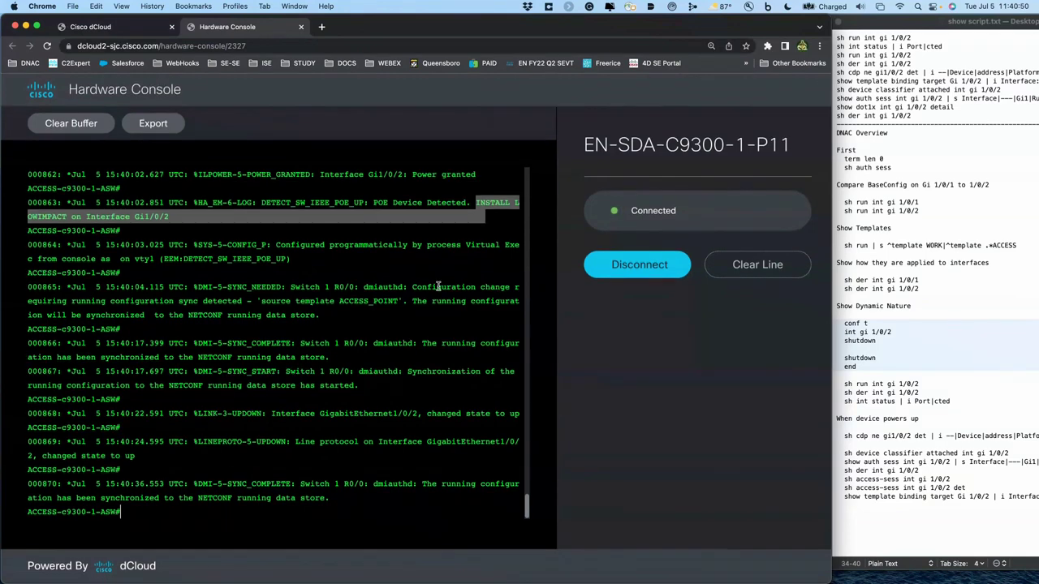
- Run the three Gi1/0/2 verification commands, including 'sh int status | i Port|cted'
left_click(869, 372)
left_click_drag(836, 382, 836, 410)
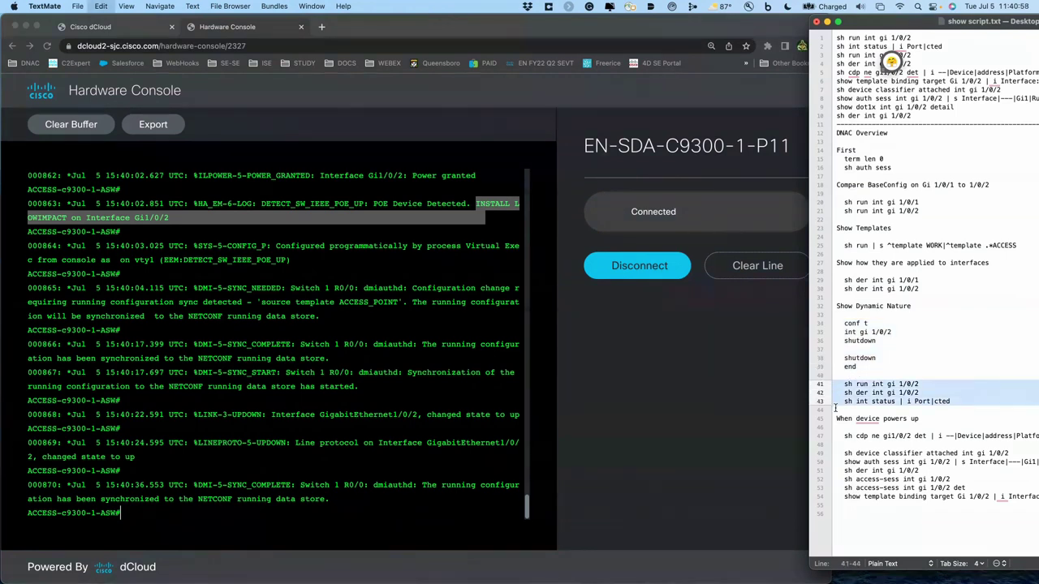
left_click(457, 408)
key("super+v")
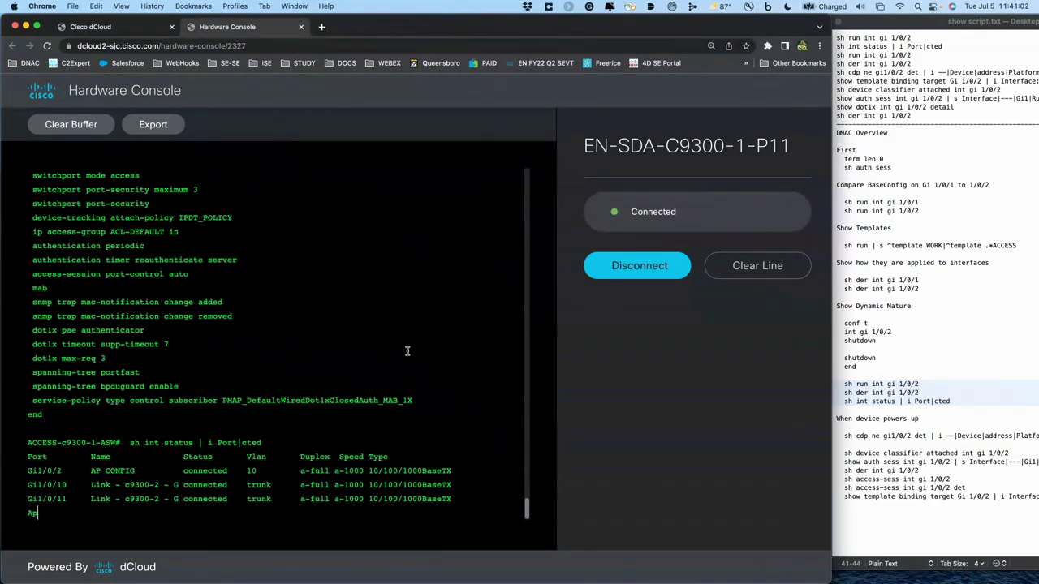
- Highlight Gi1/0/2's AP CONFIG description, ACCESS_POINT template, VLAN 10 access lines and connected status
scroll(410, 355, "up", 10)
scroll(408, 351, "up", 1)
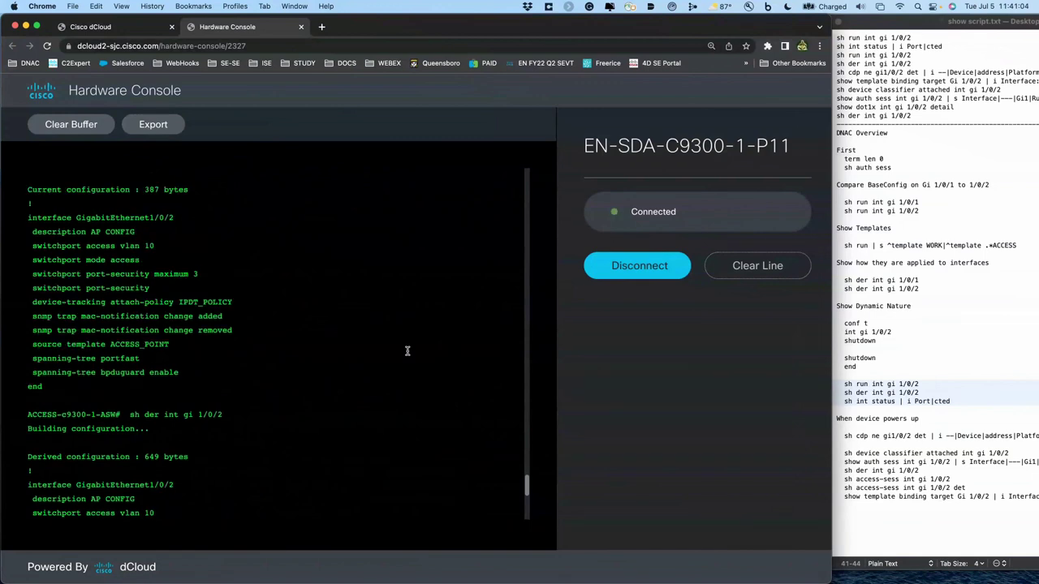
triple_click(132, 231)
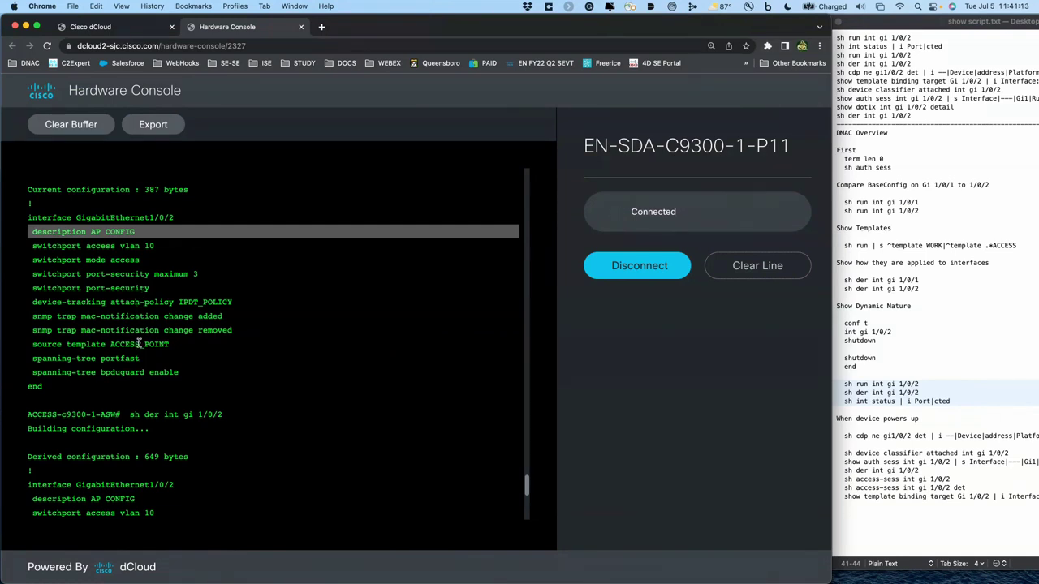
double_click(139, 344)
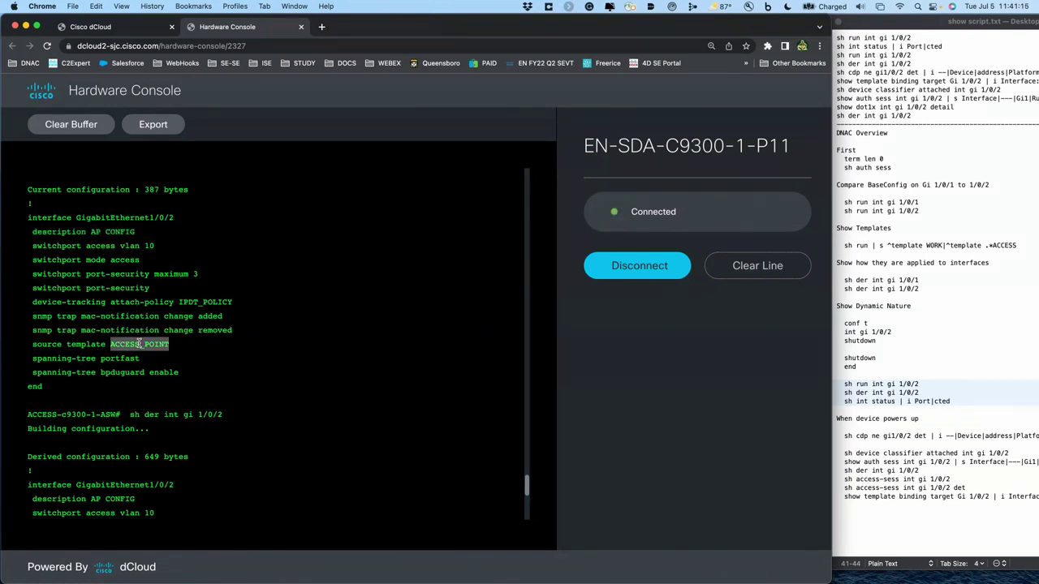
scroll(146, 375, "down", 5)
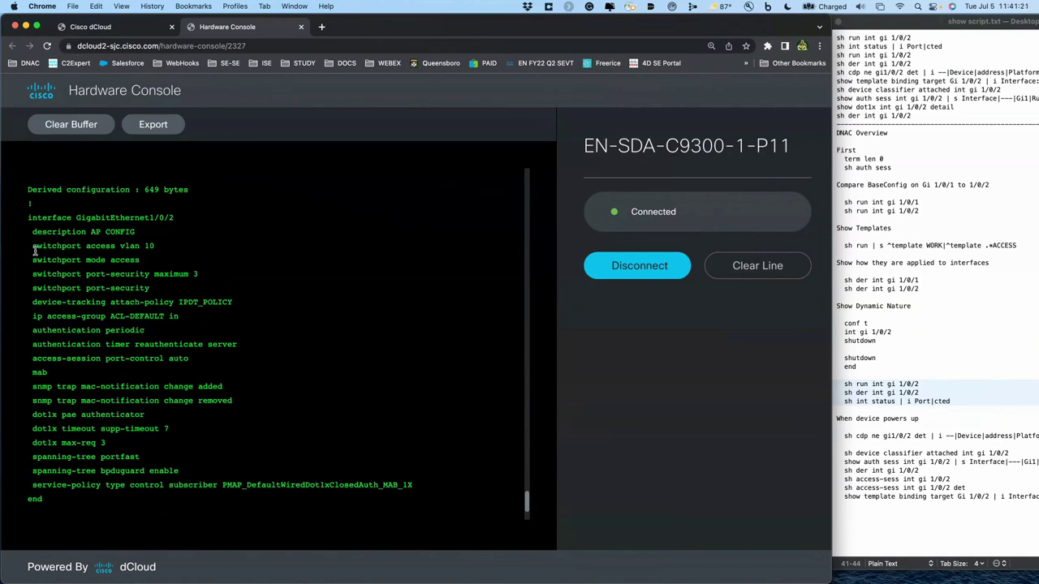
left_click_drag(34, 252, 33, 286)
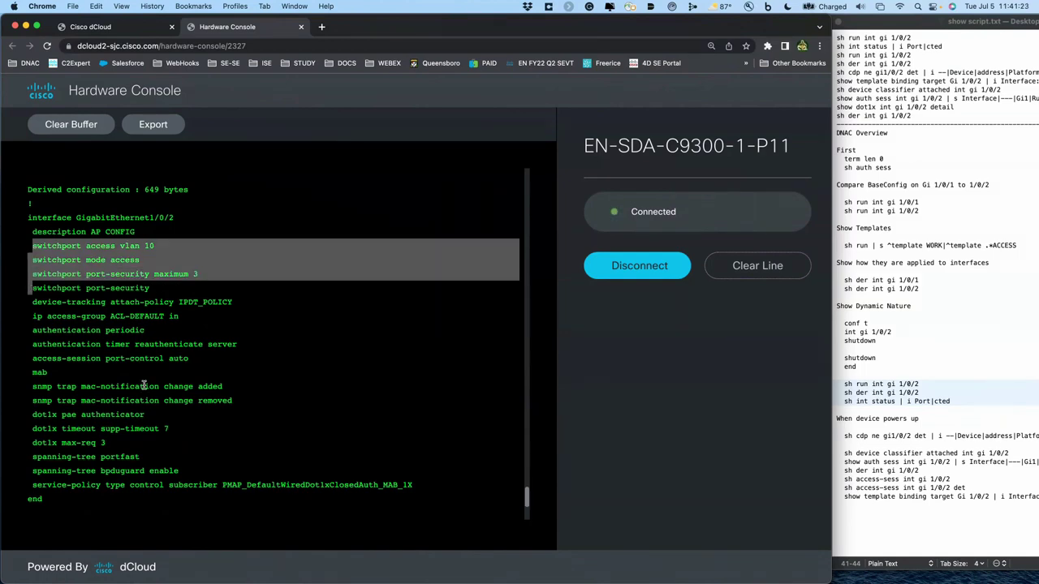
key("super+v")
key("Return")
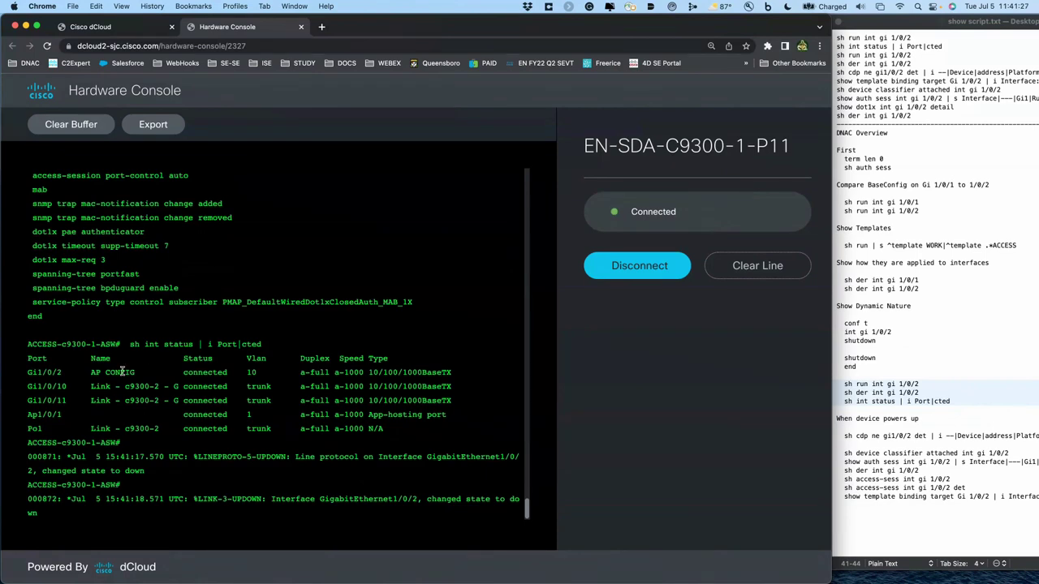
double_click(197, 372)
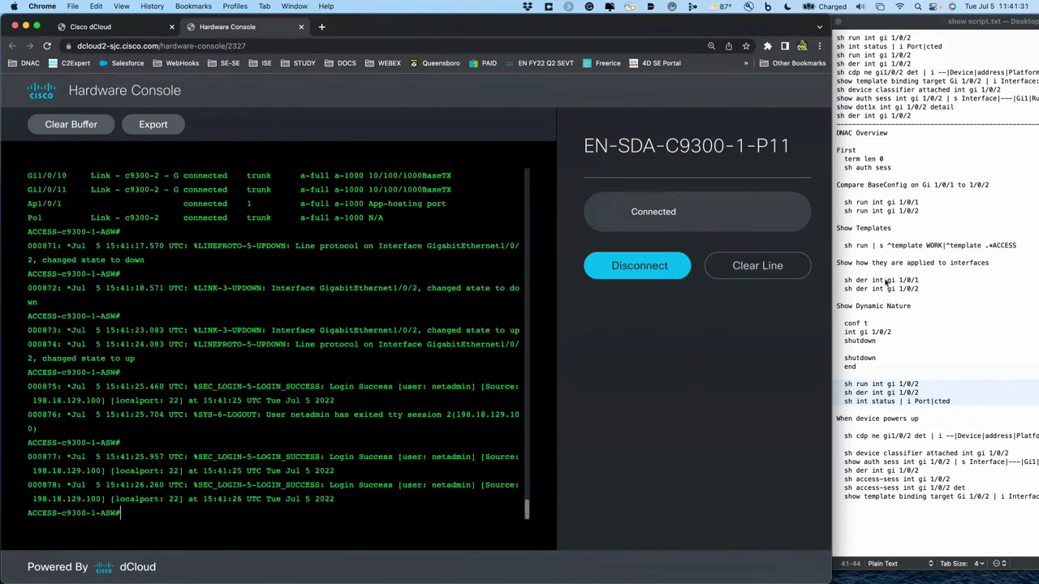
left_click(909, 345)
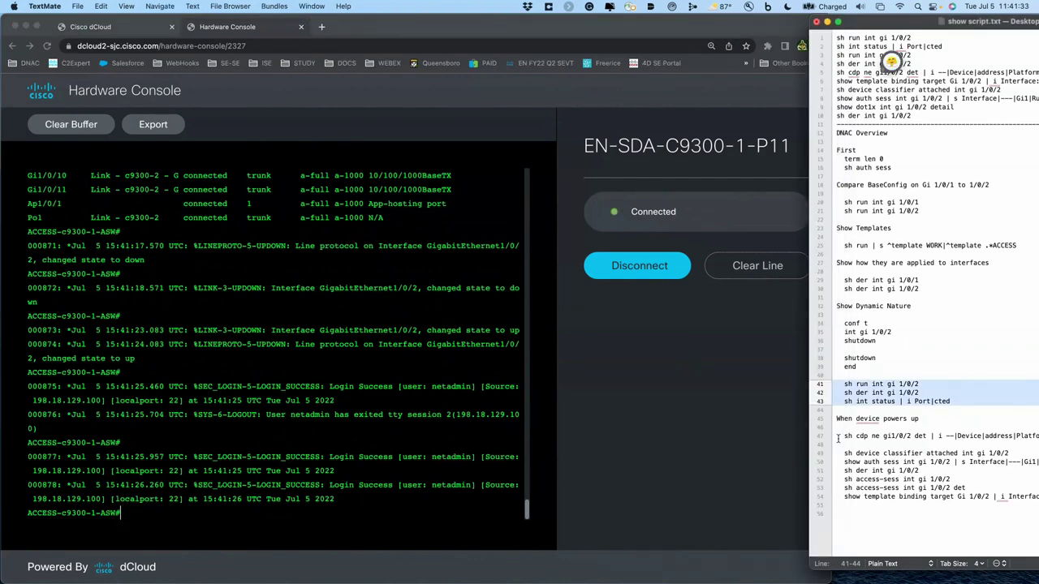
- Rerun 'sh cdp ne gi1/0/2 det' until the C9130AXI-B access point appears on GigabitEthernet0
left_click_drag(838, 438, 838, 442)
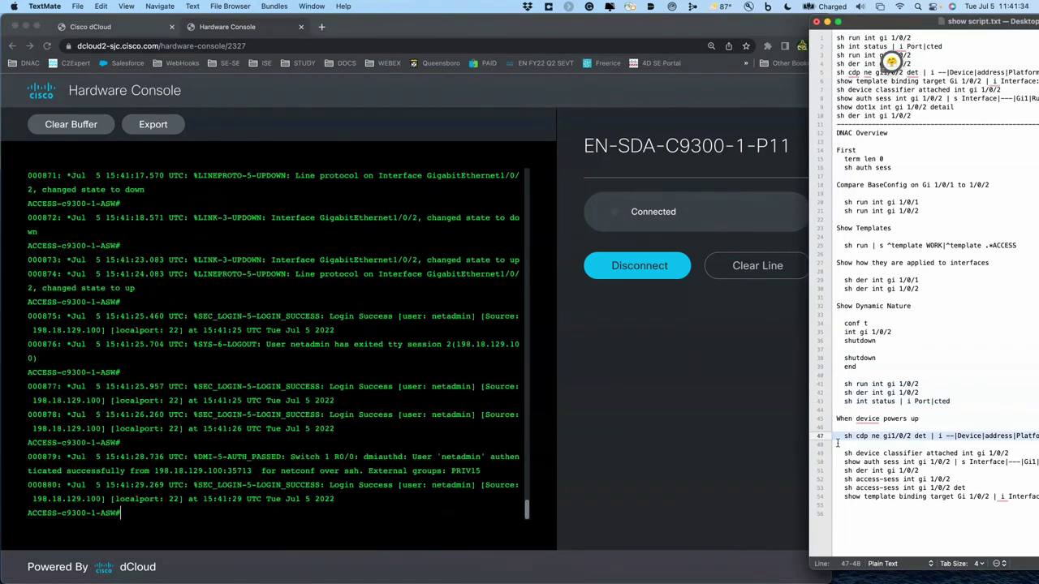
left_click(497, 405)
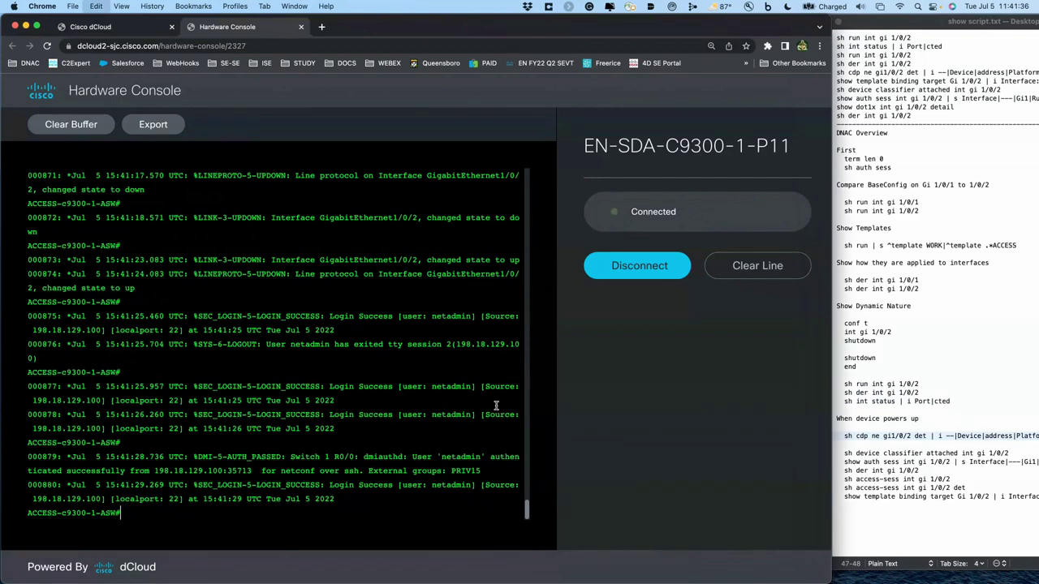
type("sh cdp ne gi1/0/2 det | i --|Device|address|Platform|Interface")
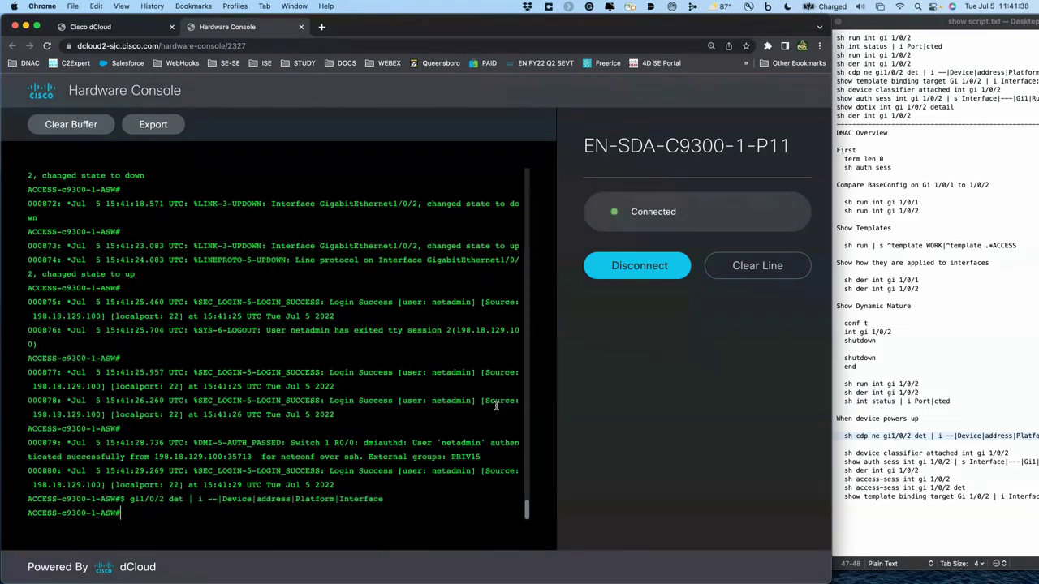
type("sh cdp ne gi1/0/2 det | i --|Device|address|Platform|Interface")
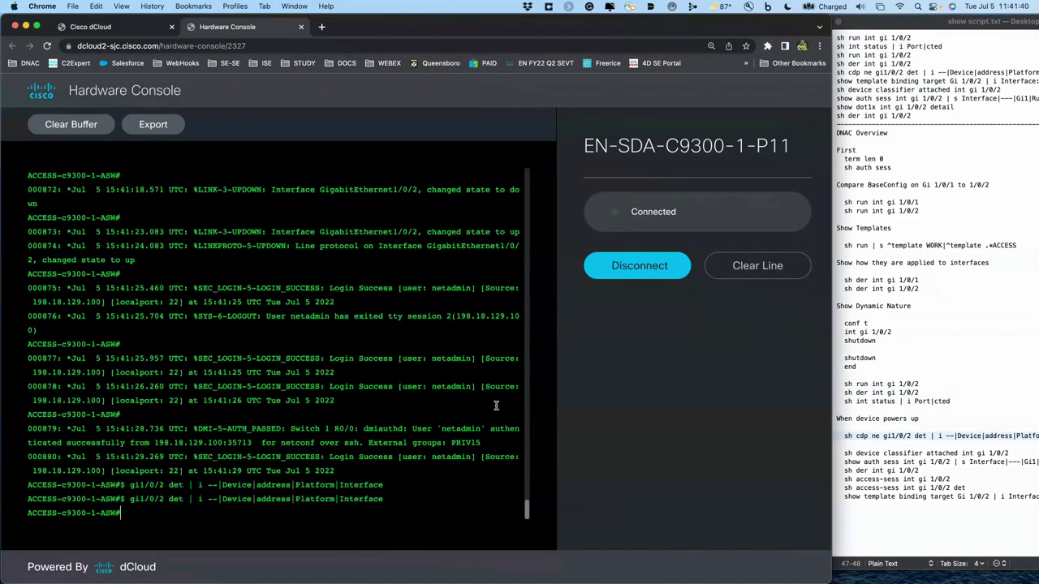
type("sh cdp ne gi1/0/2 det | i --|Device|address|Platform|Interface")
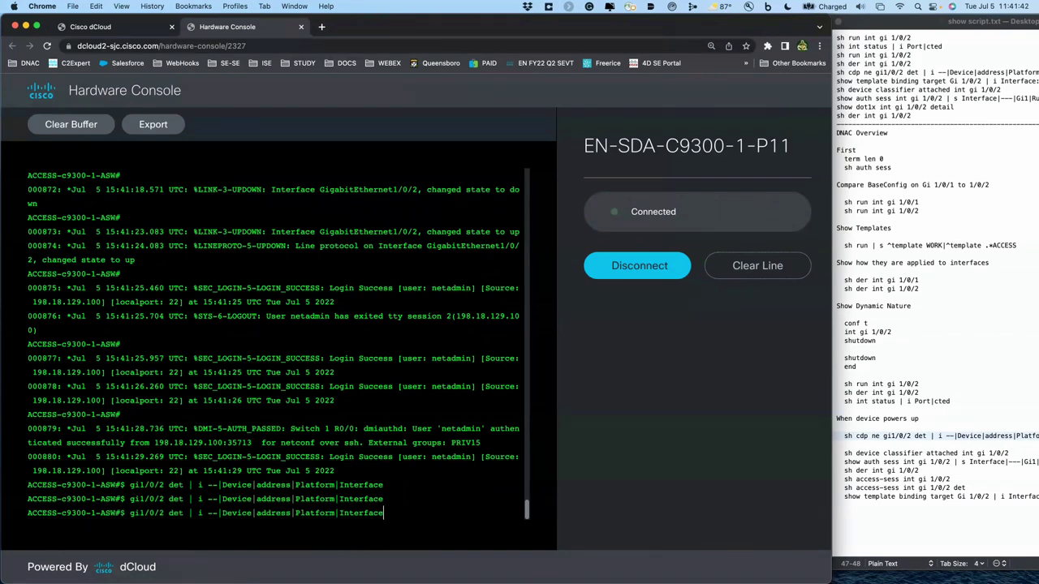
key("Return")
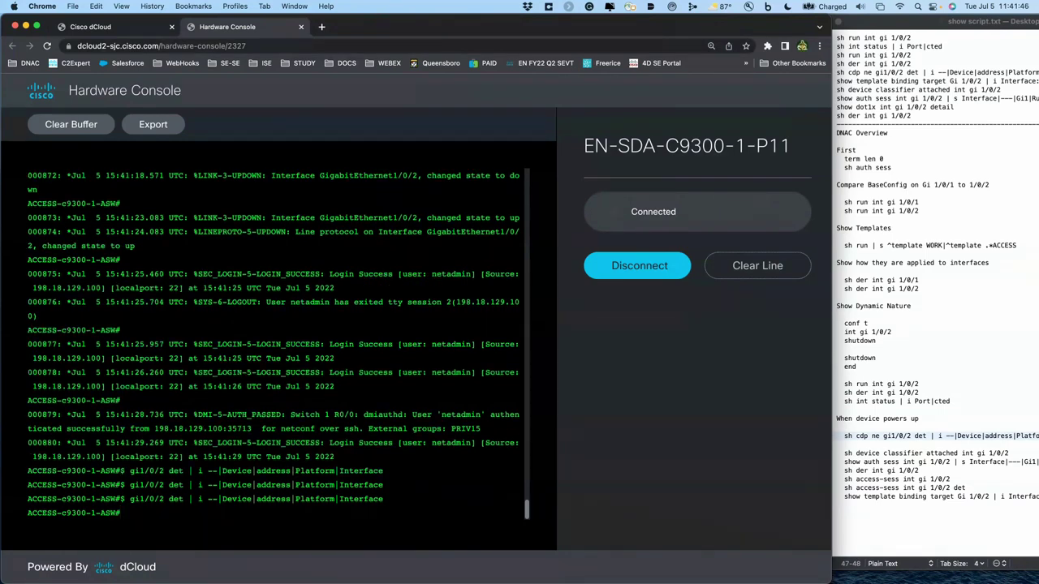
type("sh cdp ne gi1/0/2 det | i --|Device|address|Platform|Interface")
key("Return")
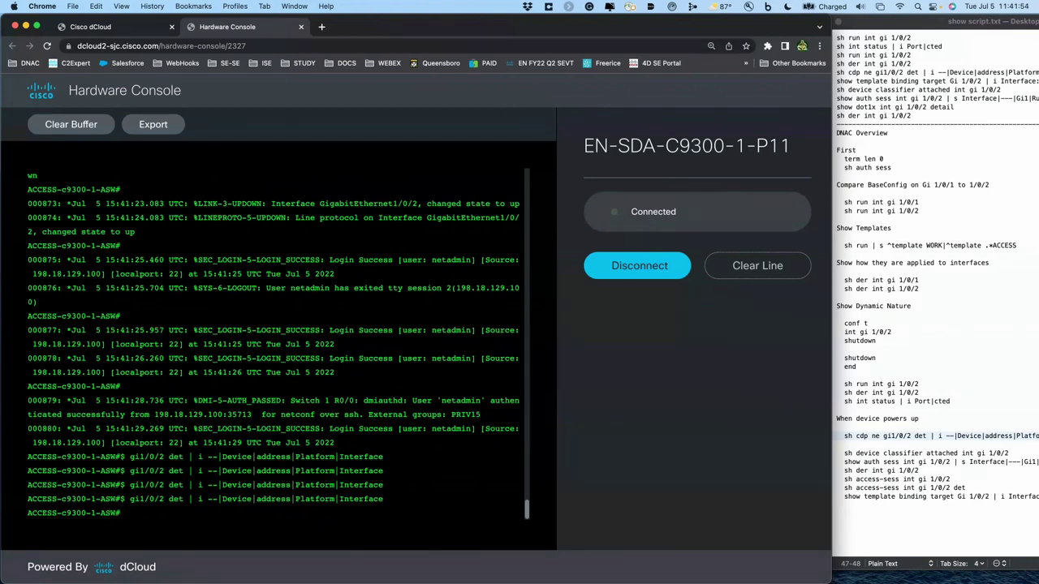
key("Up")
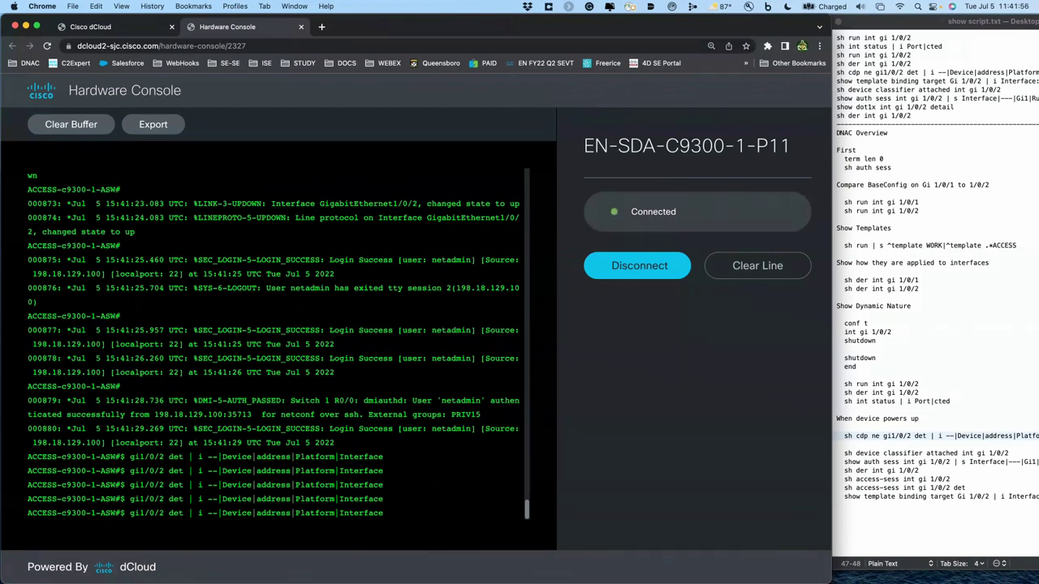
key("Return")
key("Up")
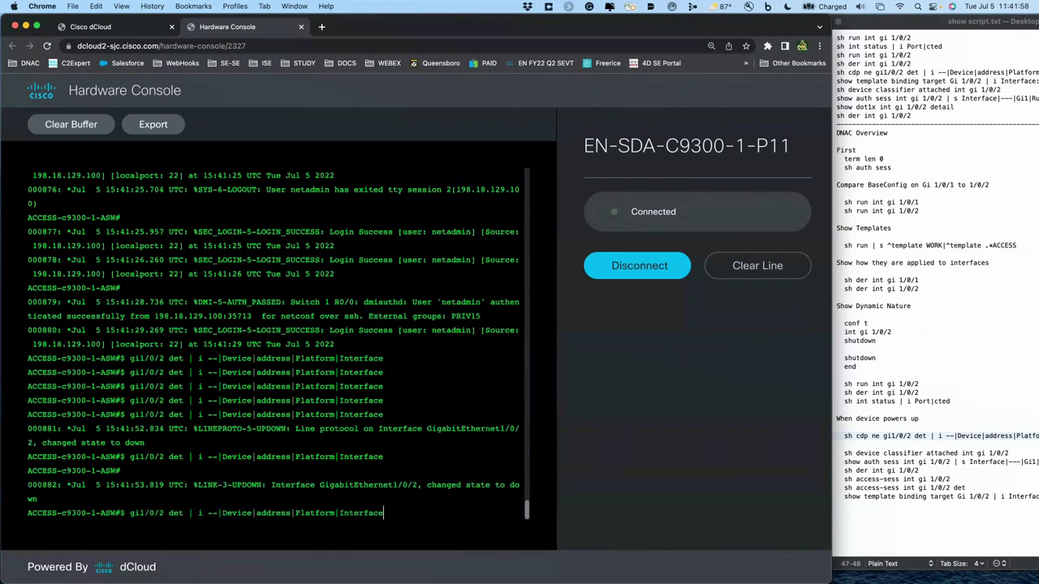
key("Return")
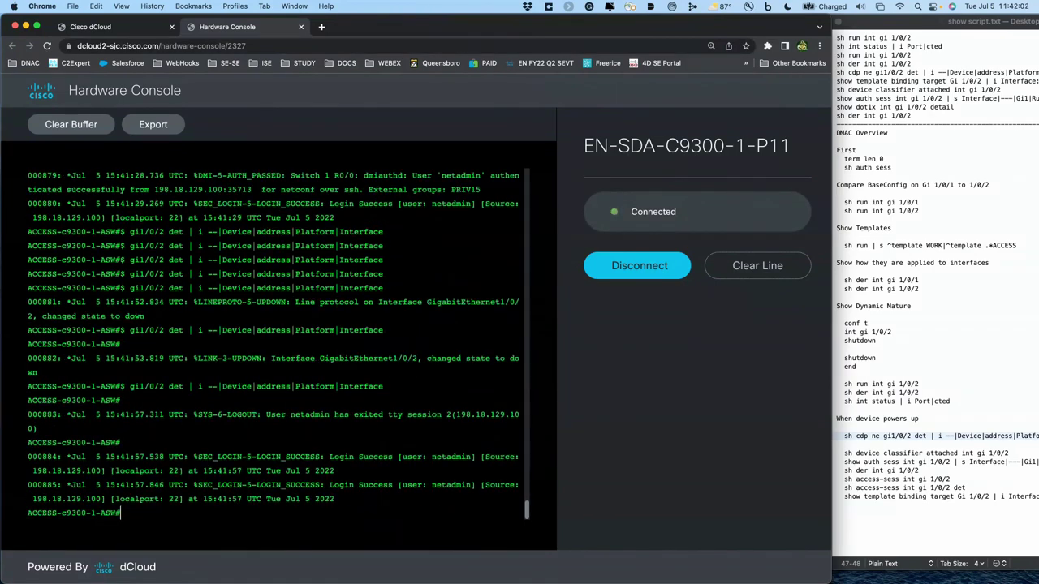
key("Up")
key("Return")
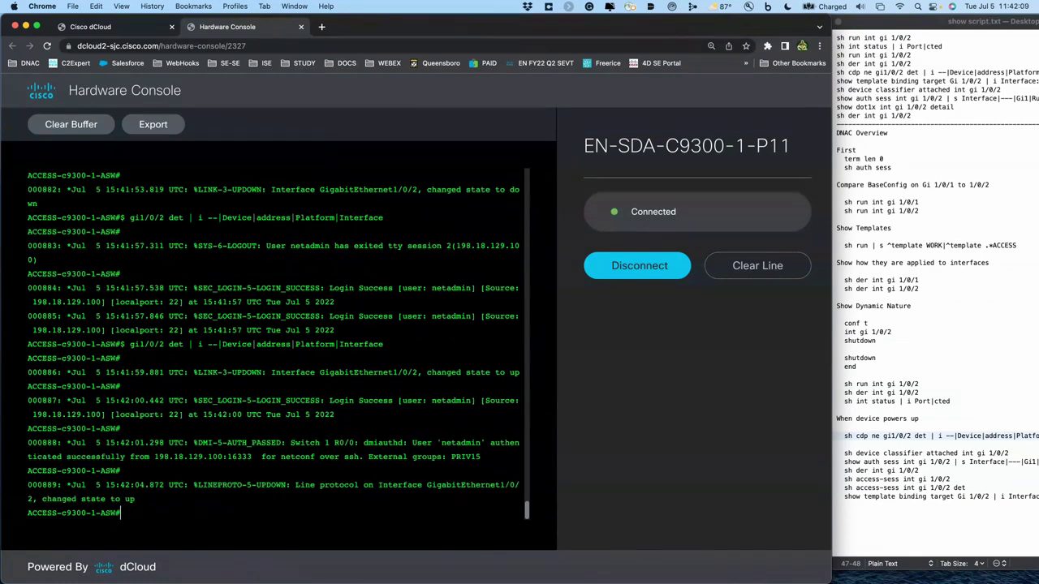
type("sh cdp ne gi1/0/2 det | i --|Device|address|Platform|Interface")
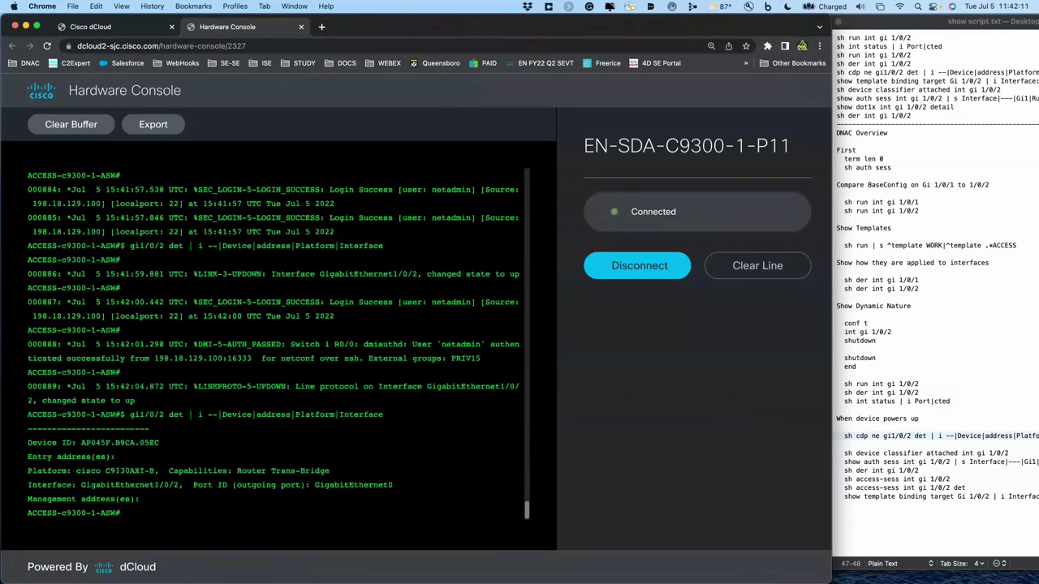
- Run the device classifier and auth session commands, marking the Cisco-CAT-LAP row and Gi1/0/2 mab session
left_click(892, 62)
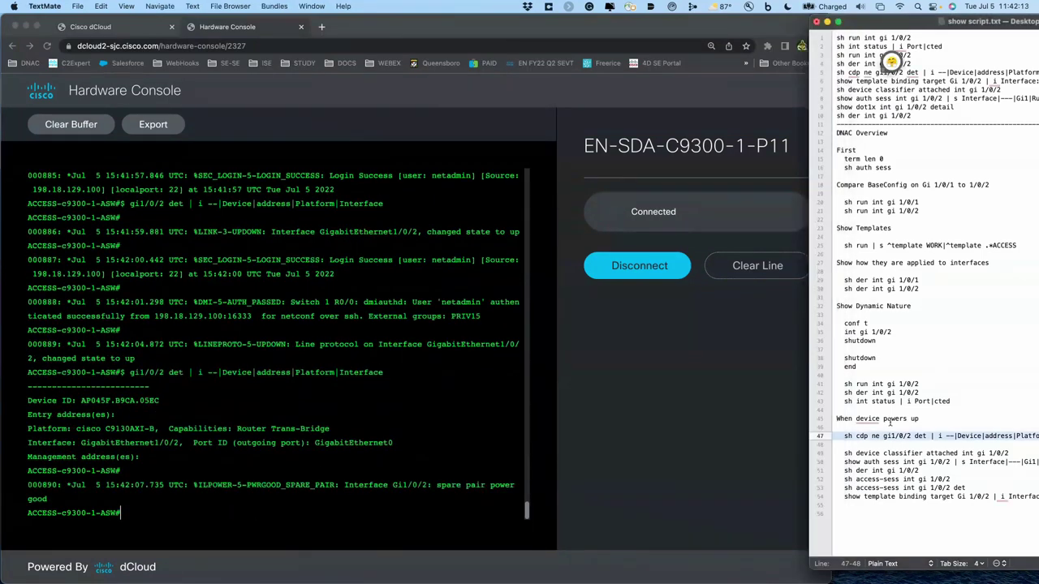
left_click_drag(837, 453, 836, 470)
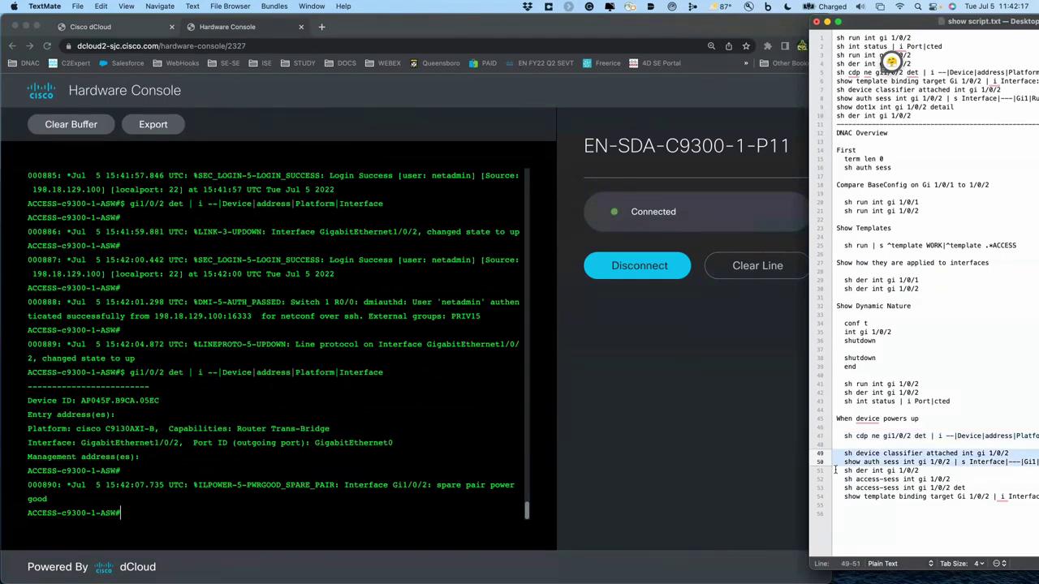
left_click(499, 437)
type("sh device classifier attached int gi 1/0/2 show auth sess int gi 1/0/2 | s Interface|---|Gi1|Runnable")
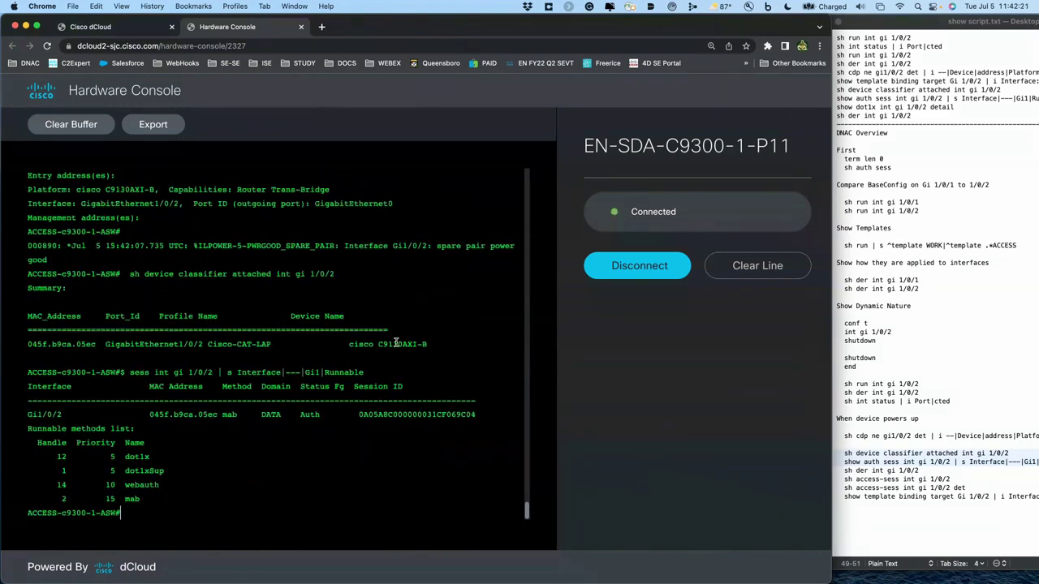
triple_click(396, 344)
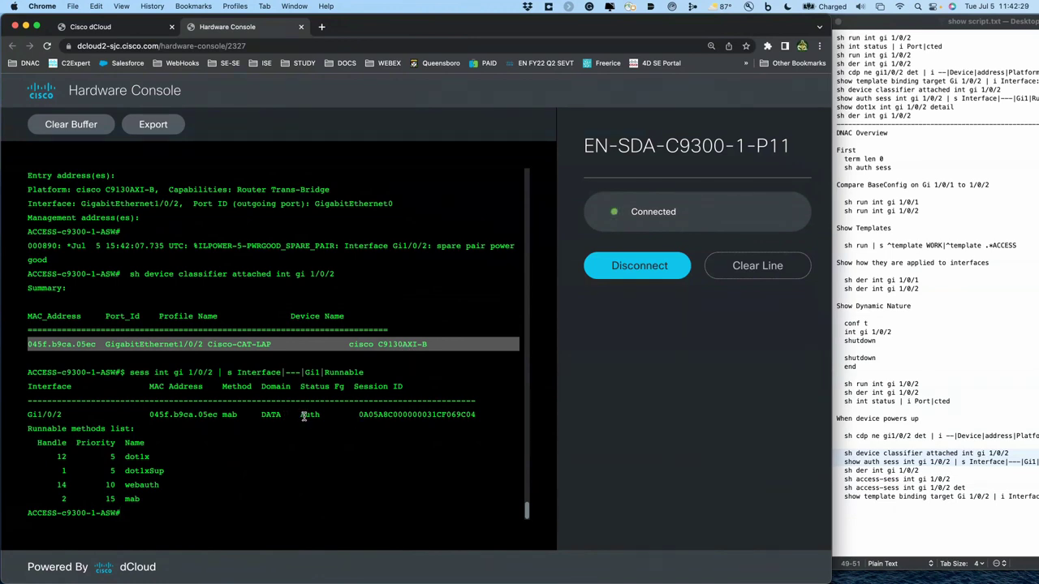
left_click(241, 415)
triple_click(241, 415)
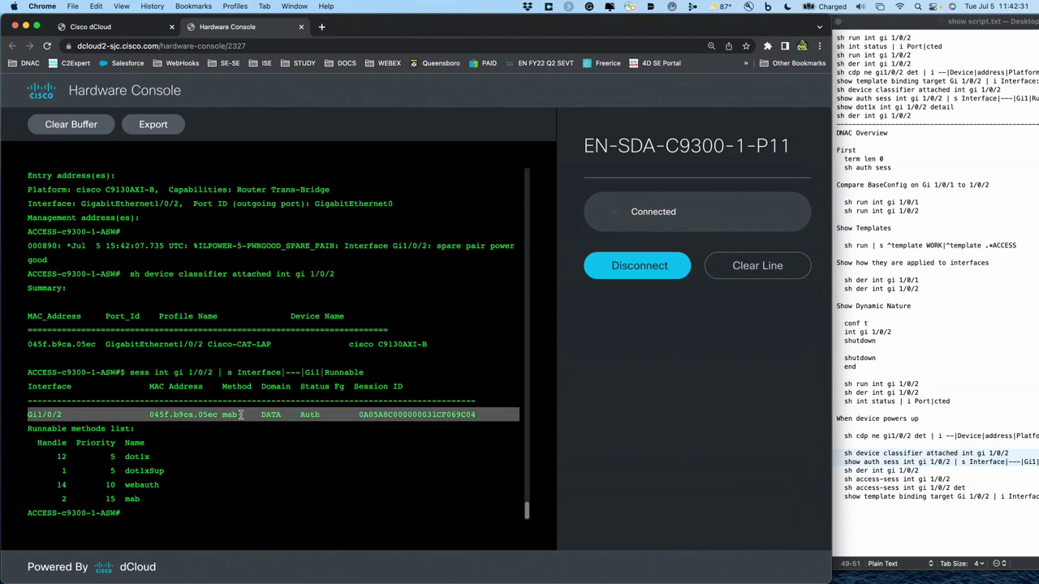
left_click(842, 484)
left_click_drag(832, 473, 832, 482)
key("super+c")
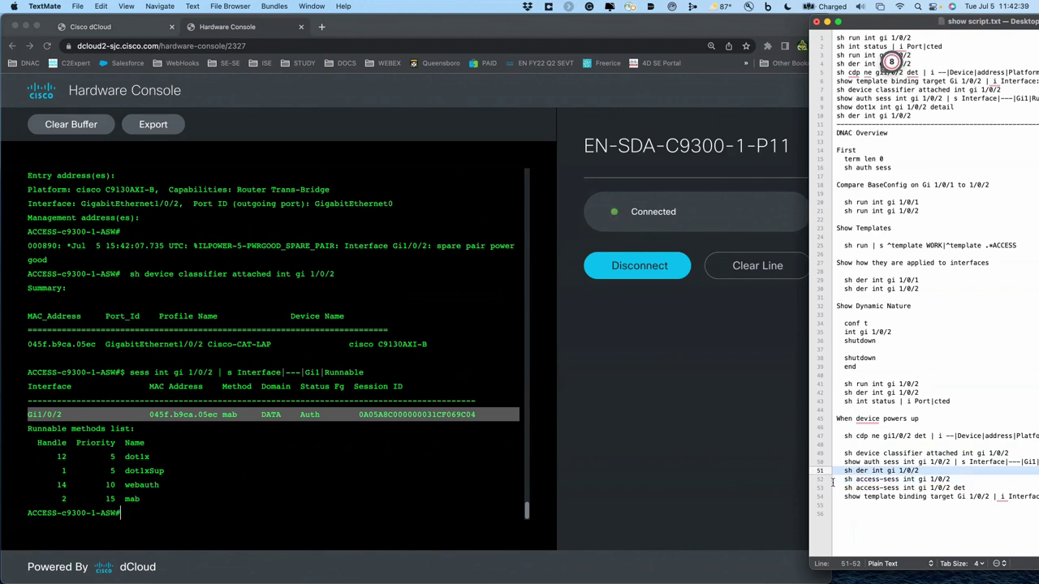
- Run 'sh der int gi 1/0/2' and 'sh access-sess int gi 1/0/2', showing dot1x, dot1xSup, webauth and mab methods
left_click(447, 480)
key("super+v")
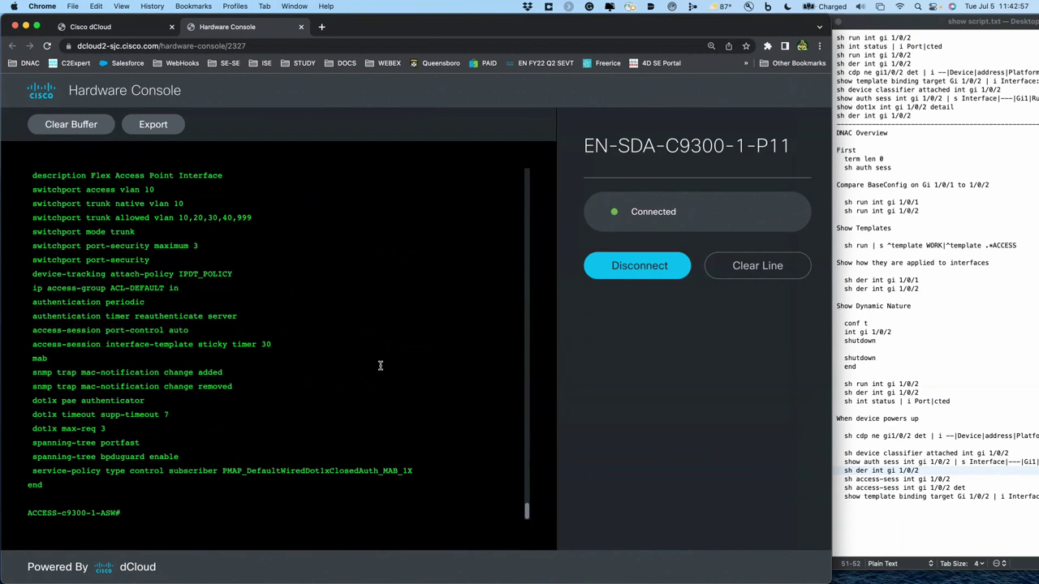
left_click(848, 479)
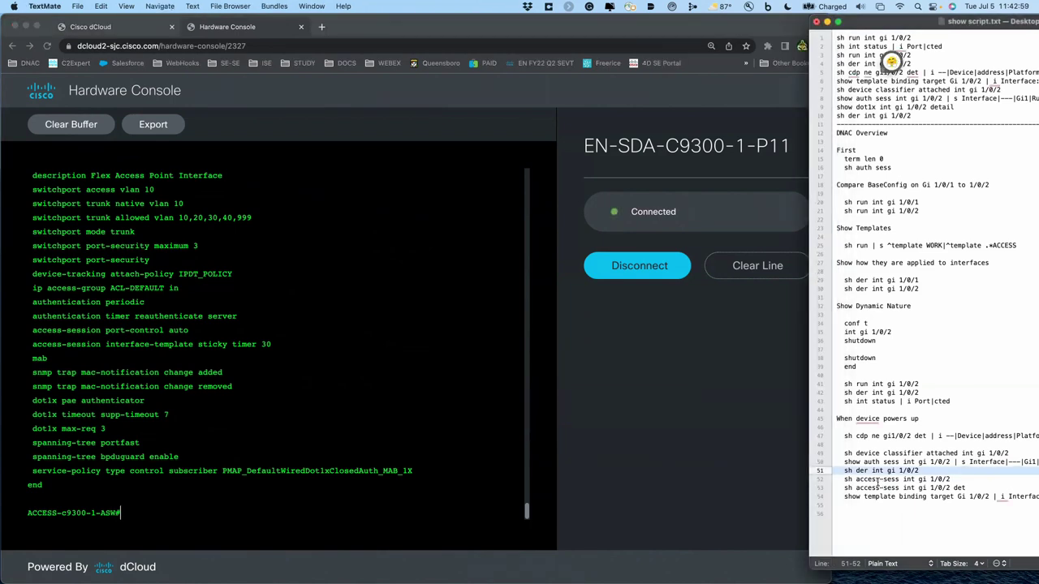
left_click(834, 480)
left_click_drag(834, 481, 833, 493)
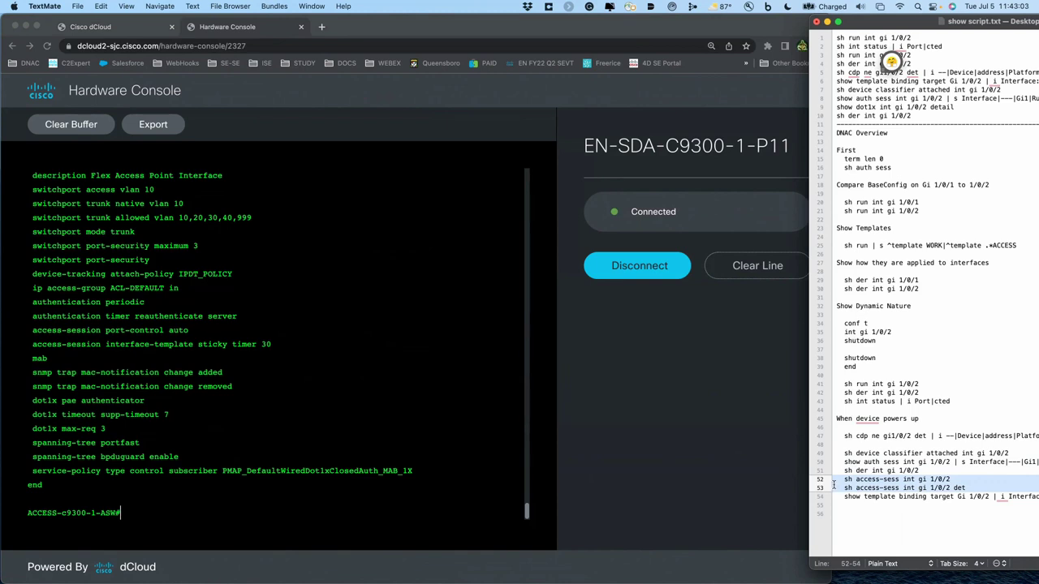
left_click(832, 485)
left_click_drag(833, 479, 832, 489)
key("super+c")
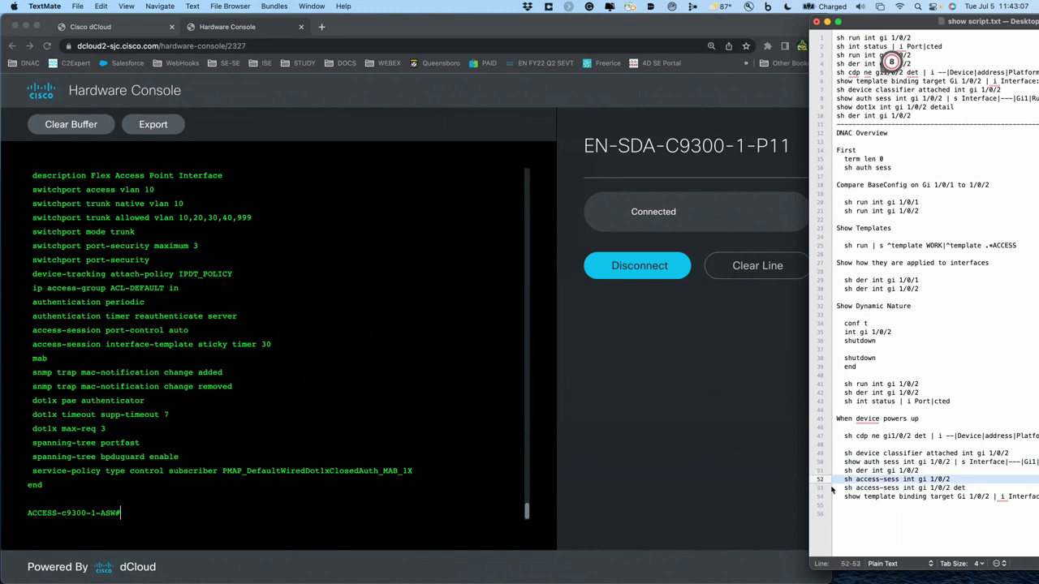
left_click(469, 417)
key("super+v")
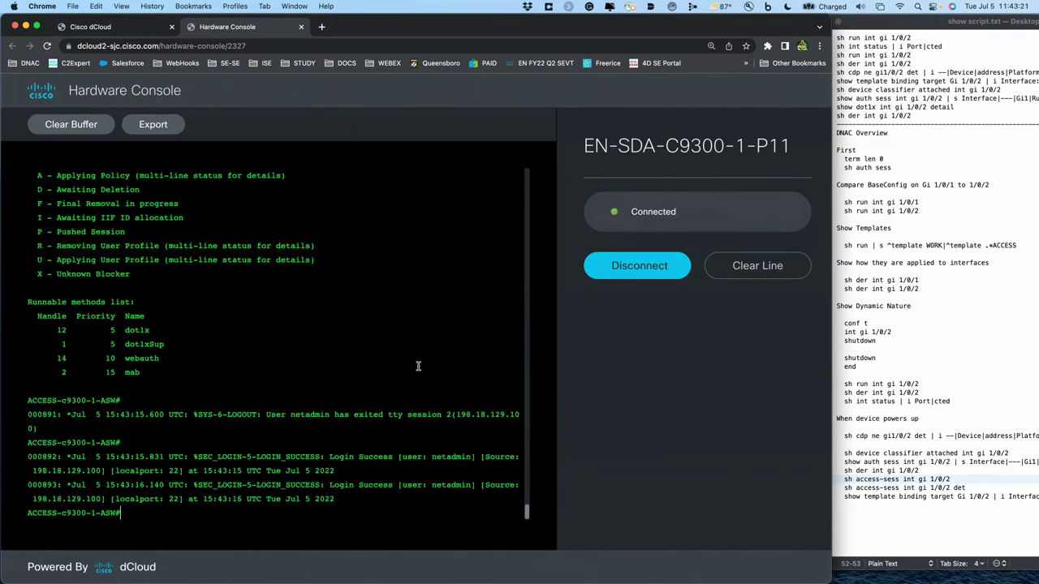
scroll(416, 367, "up", 3)
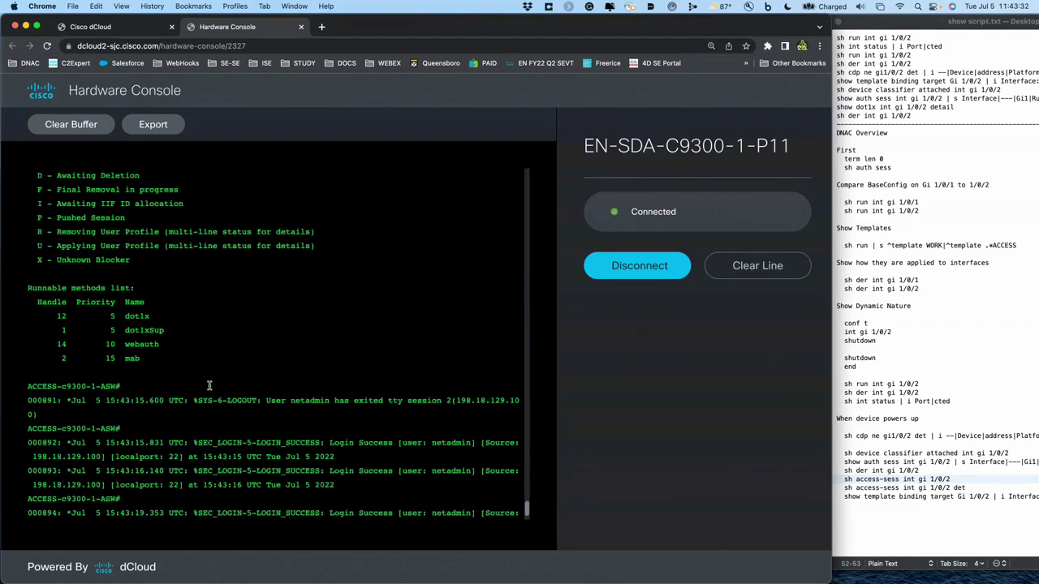
left_click(866, 488)
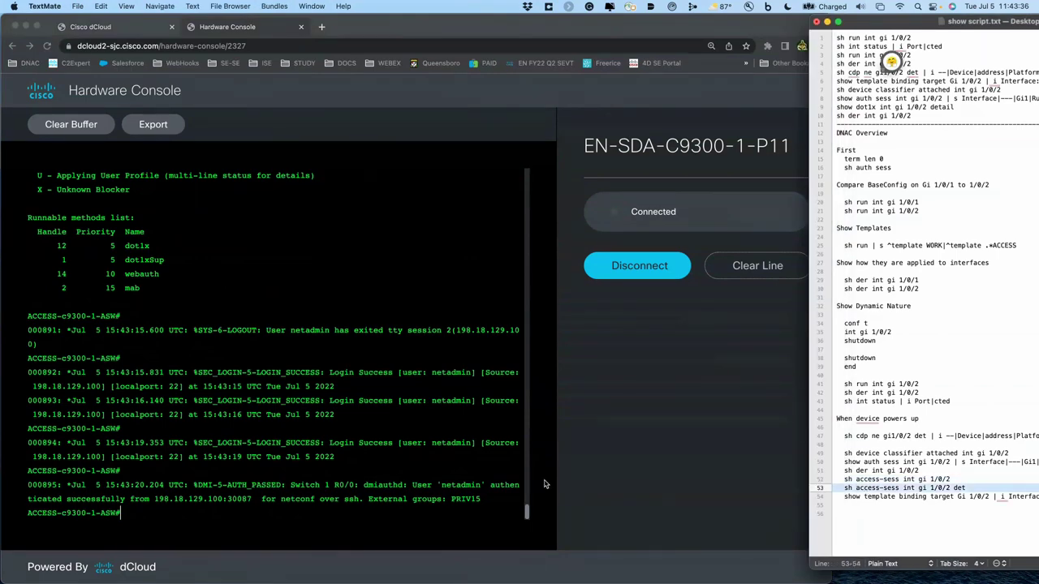
- Run 'sh access-sess int gi 1/0/2 det' and point out multi-auth, Cisco-CAT-LAP, the MAC user name and FLEX_ACCESS_POINT
left_click(400, 421)
type("sh access-sess int gi 1/0/2 det")
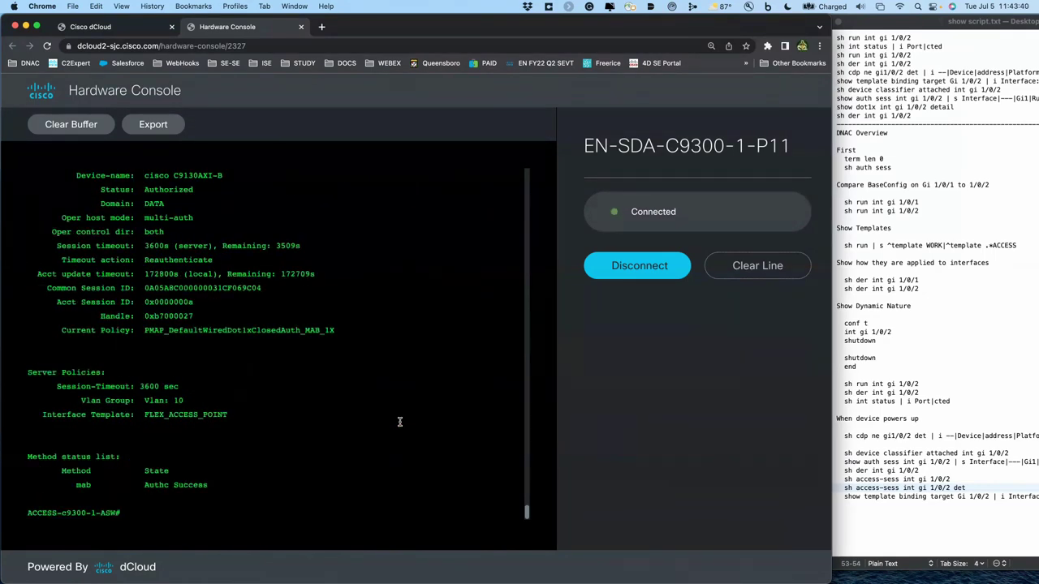
scroll(399, 421, "up", 5)
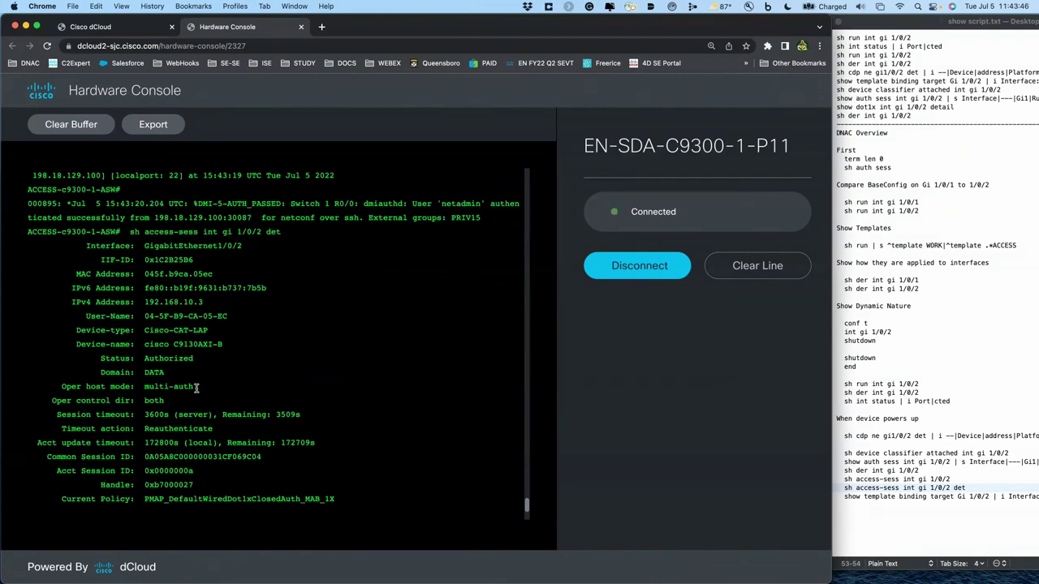
left_click_drag(196, 388, 144, 388)
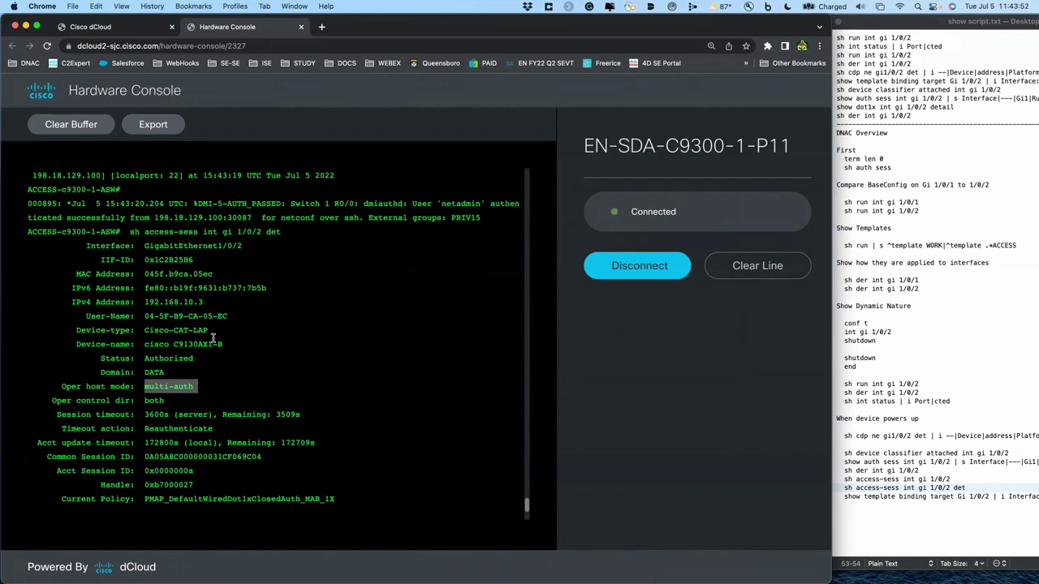
left_click_drag(209, 330, 145, 330)
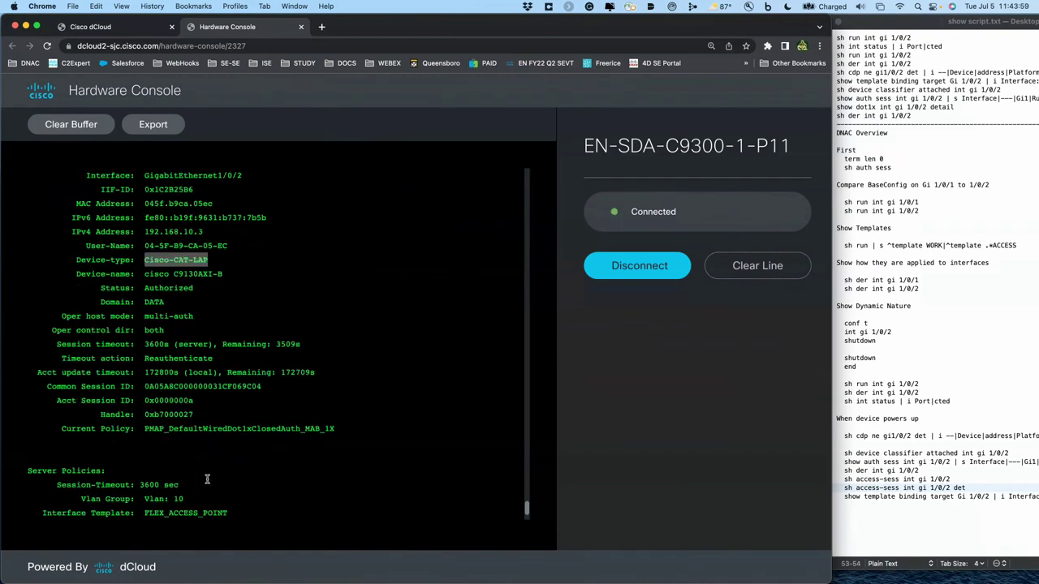
left_click_drag(231, 245, 142, 245)
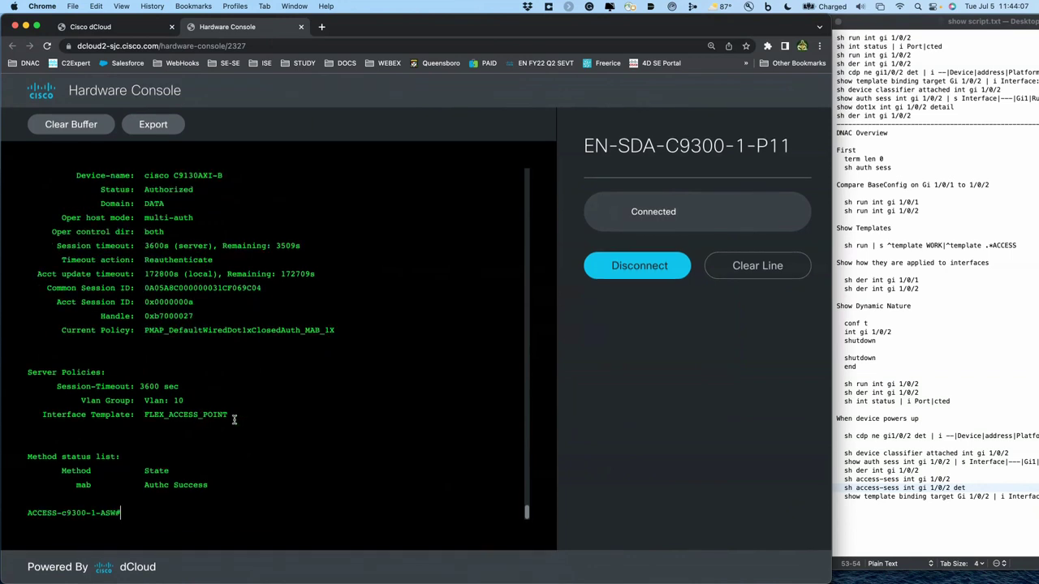
left_click_drag(236, 415, 145, 412)
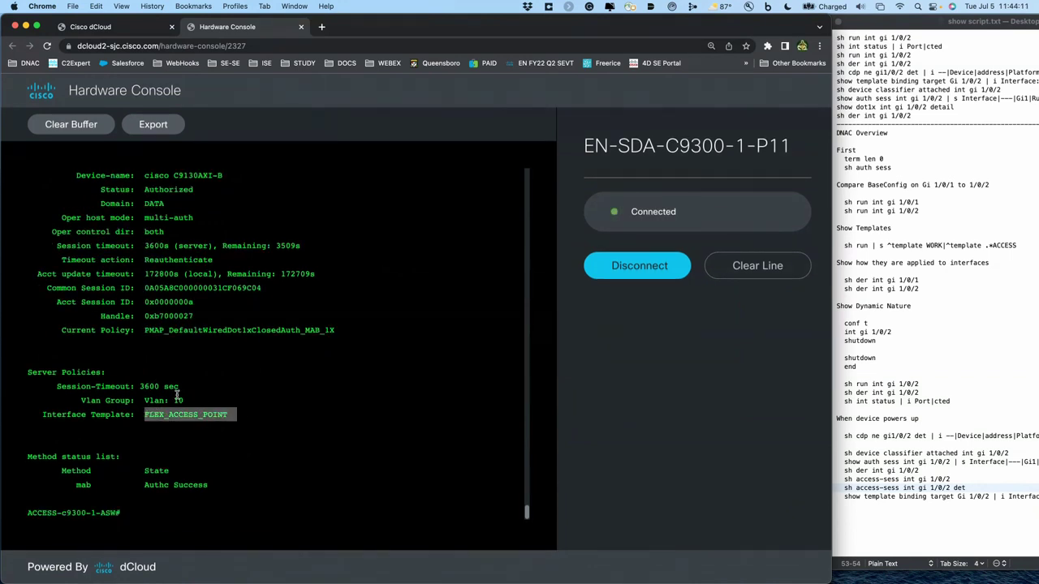
- Highlight the server policy lines, Vlan 10, the FLEX_ACCESS_POINT template and the mab Authc Success line
left_click(241, 421)
left_click_drag(241, 421, 56, 388)
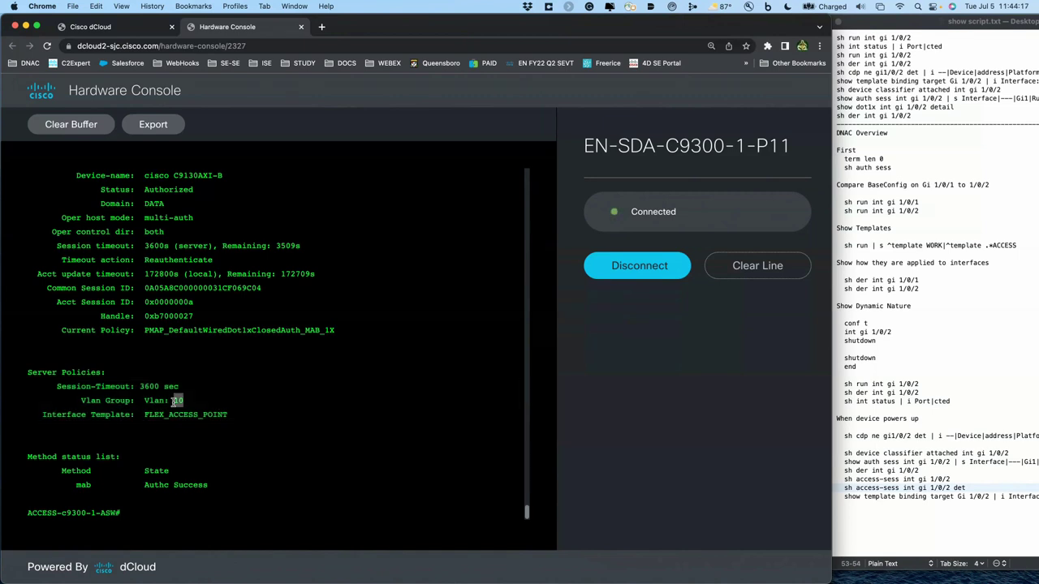
triple_click(173, 401)
double_click(172, 415)
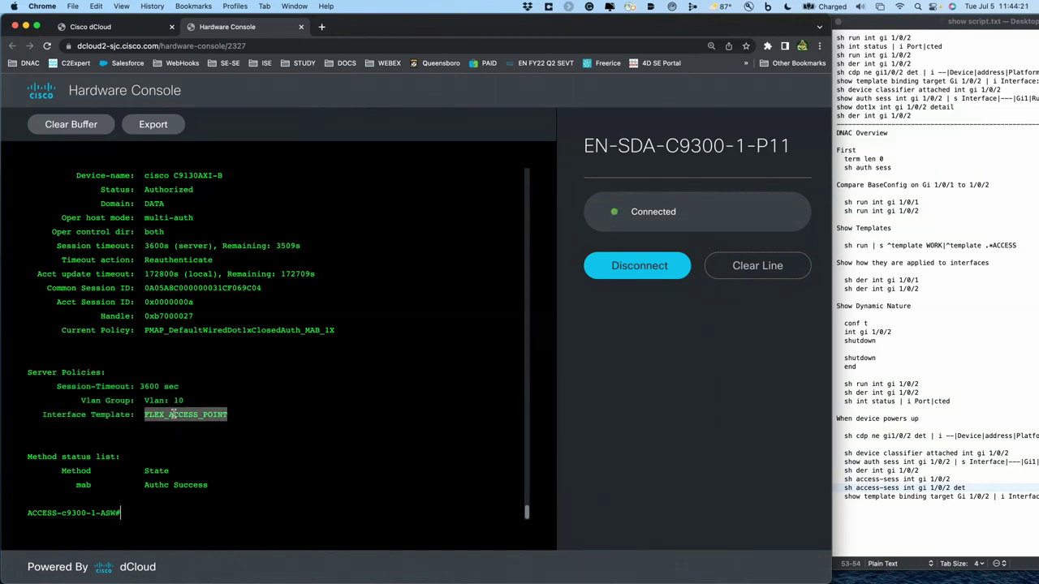
double_click(187, 485)
triple_click(187, 485)
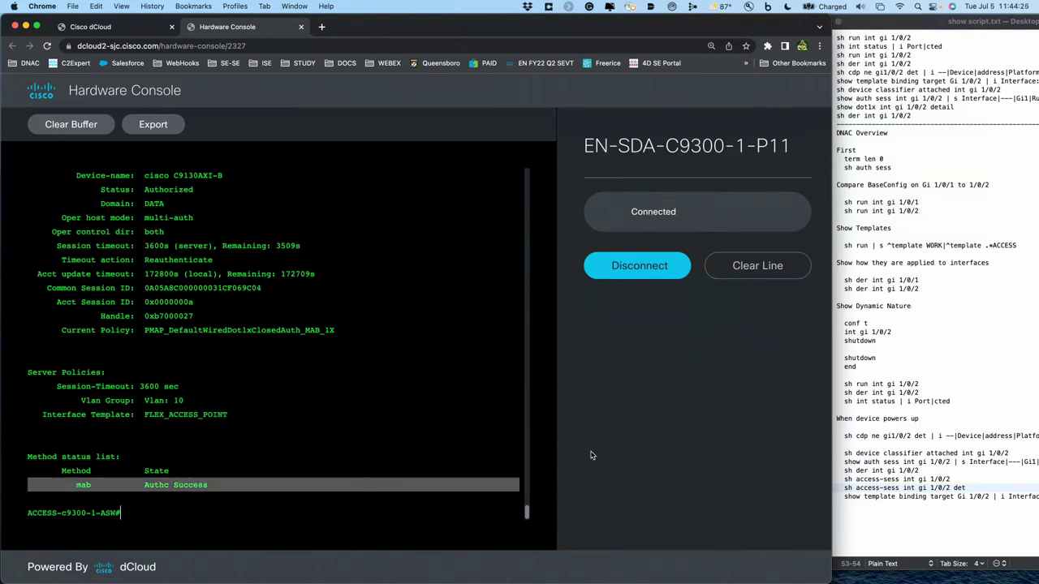
double_click(894, 499)
triple_click(894, 499)
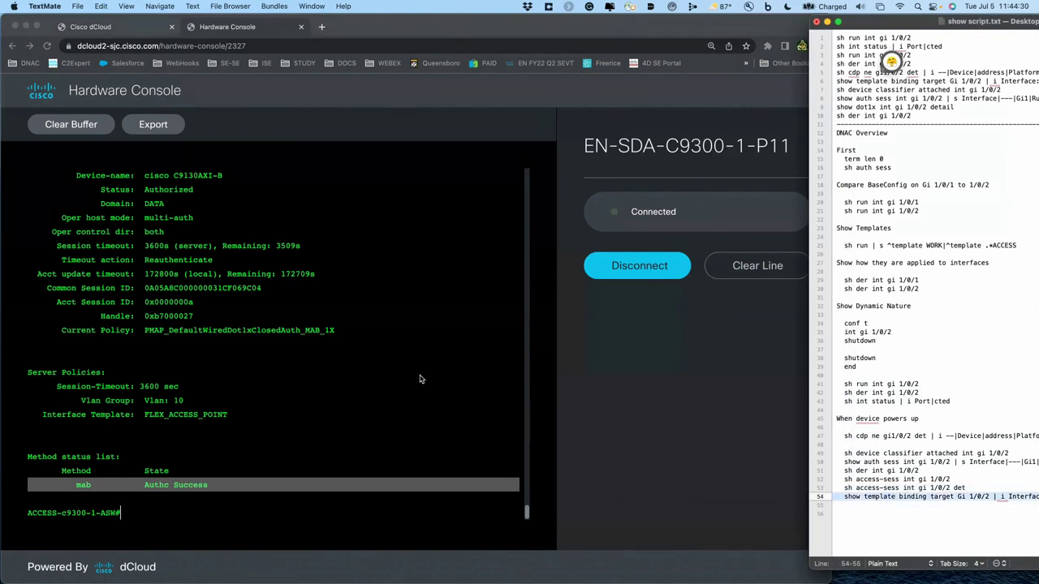
- Run 'show template binding target Gi 1/0/2' to see dynamic FLEX_ACCESS_POINT and static ACCESS_POINT bindings
left_click(292, 377)
type("show template binding target Gi 1/0/2 | i Interface:|static|dynamic")
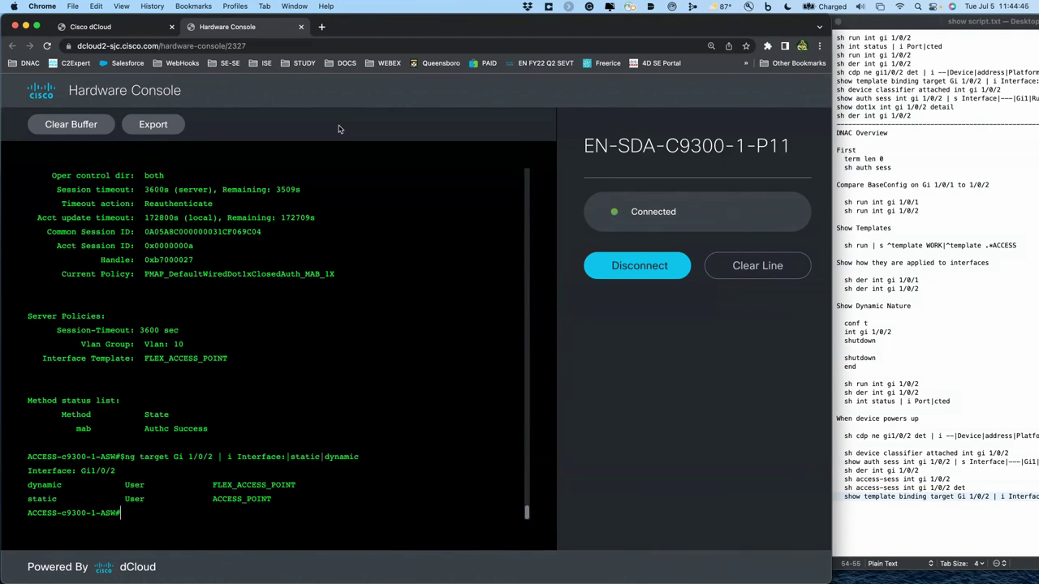
left_click(136, 28)
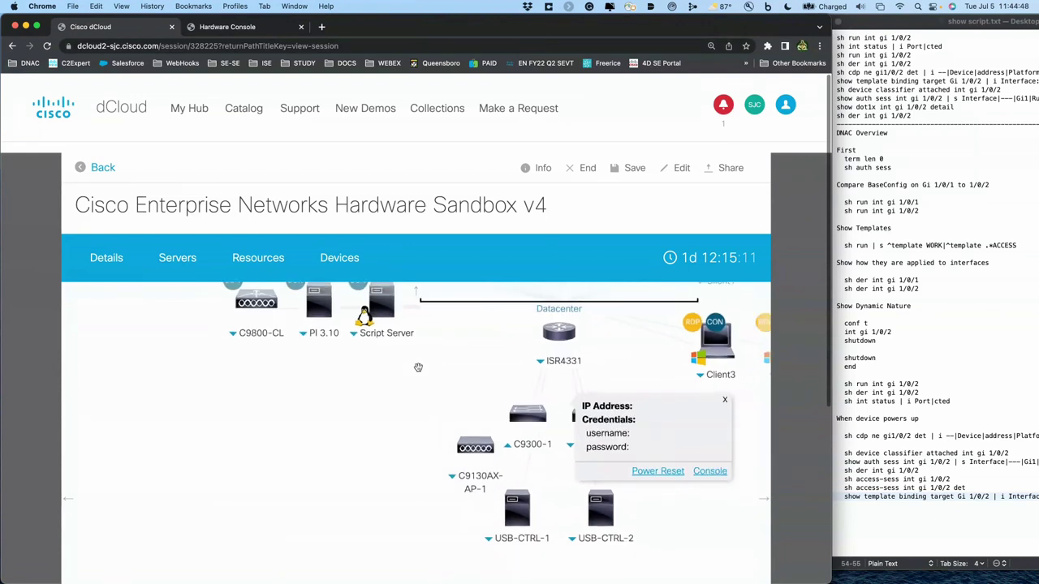
- Start a Remote Desktop session to the Jump Host and widen the Chrome window
scroll(410, 435, "up", 2)
scroll(410, 435, "up", 1)
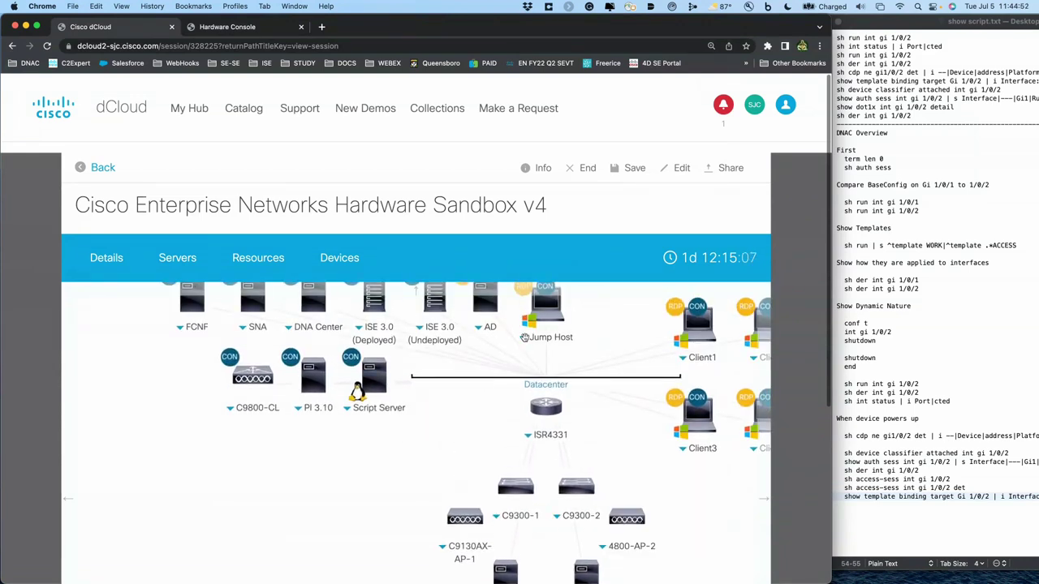
left_click(524, 337)
left_click(682, 374)
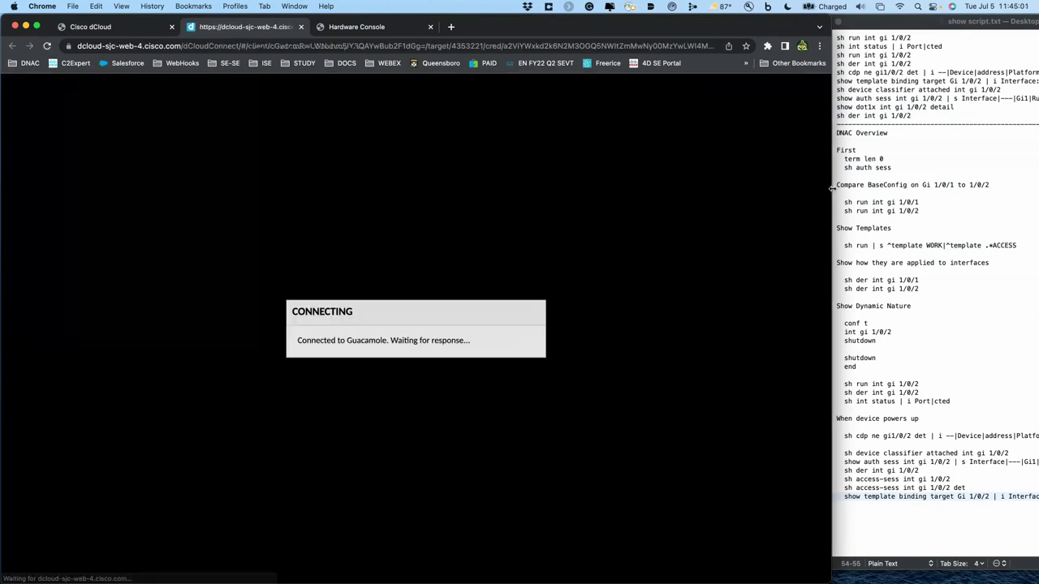
left_click_drag(832, 188, 1031, 184)
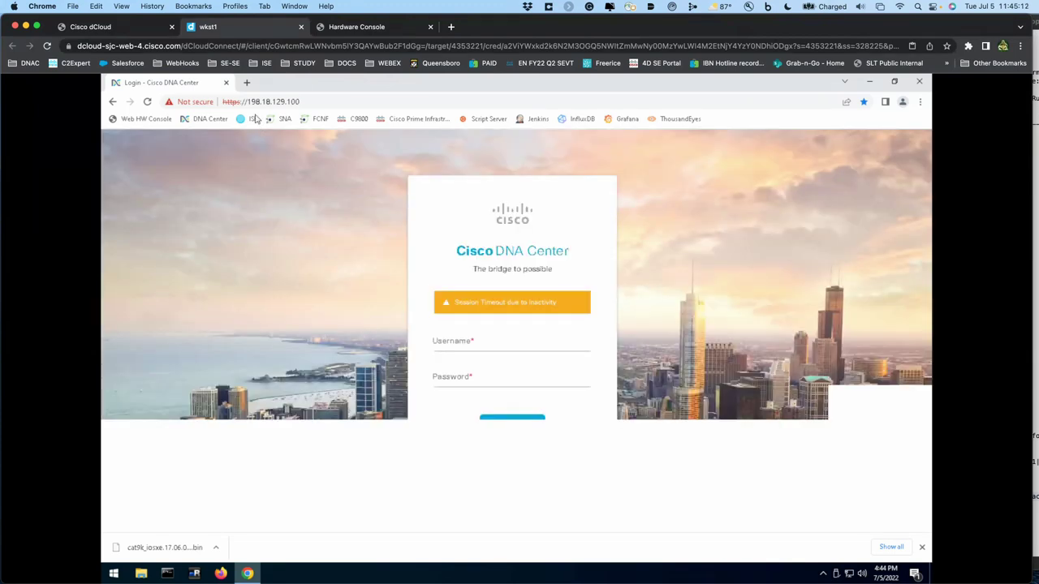
- Log in to Cisco DNA Center with the admin username and password
left_click(444, 348)
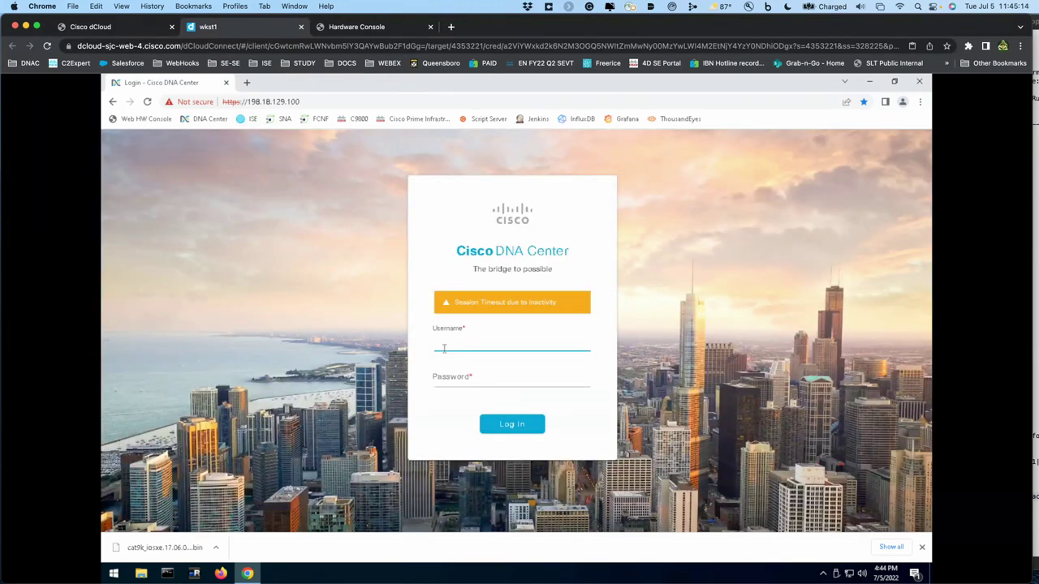
type("admin")
key("Tab")
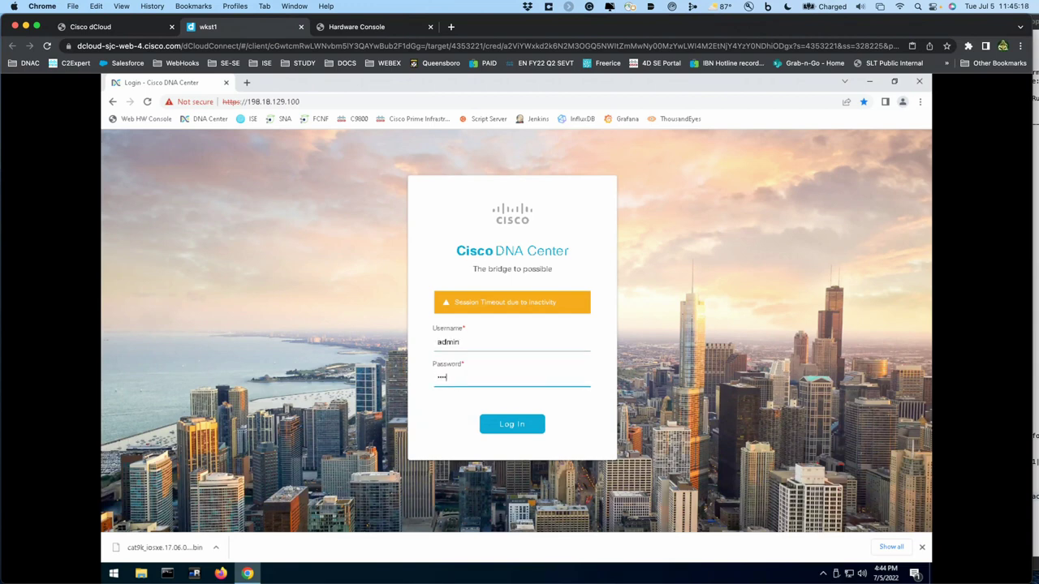
type("C1sco123")
key("Return")
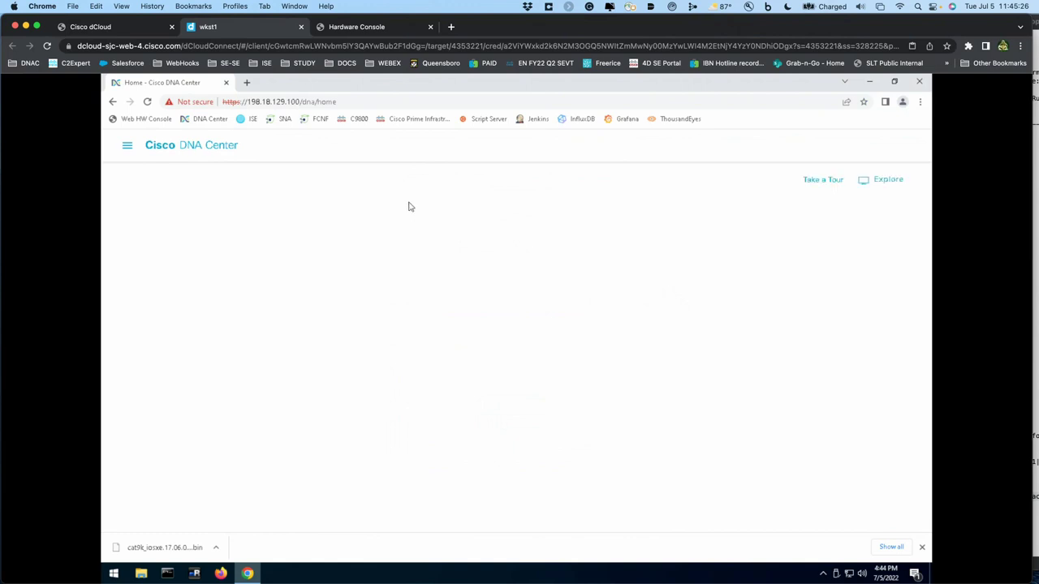
- Open Design > Network Settings for the DNAC Template Lab site
left_click(127, 146)
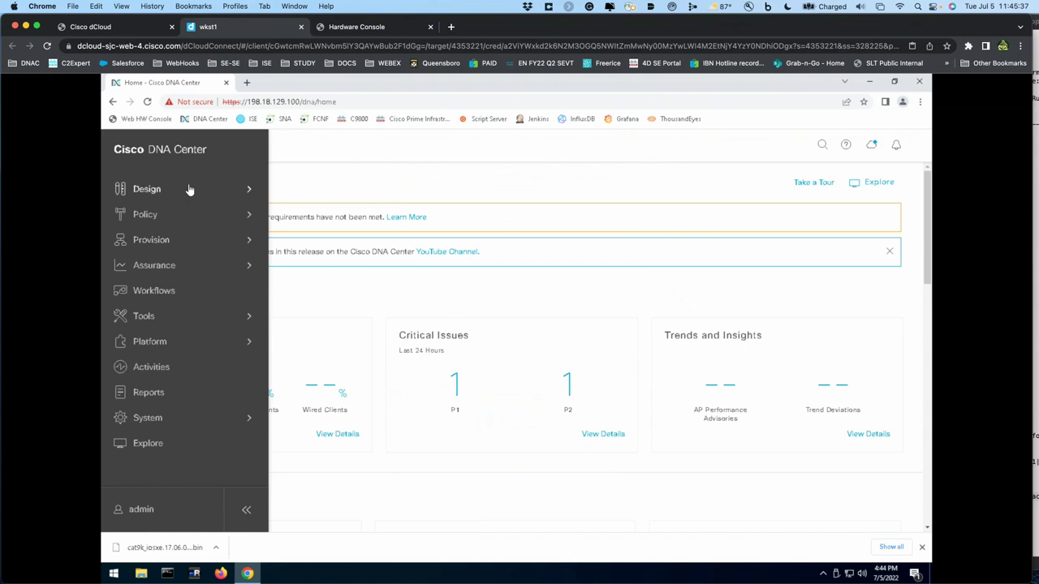
left_click(190, 192)
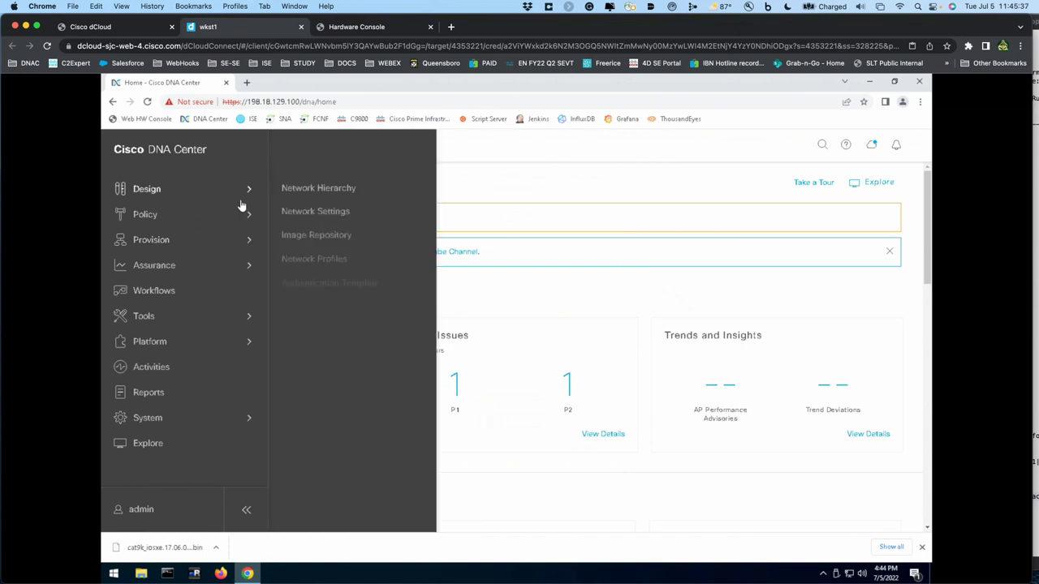
left_click(308, 213)
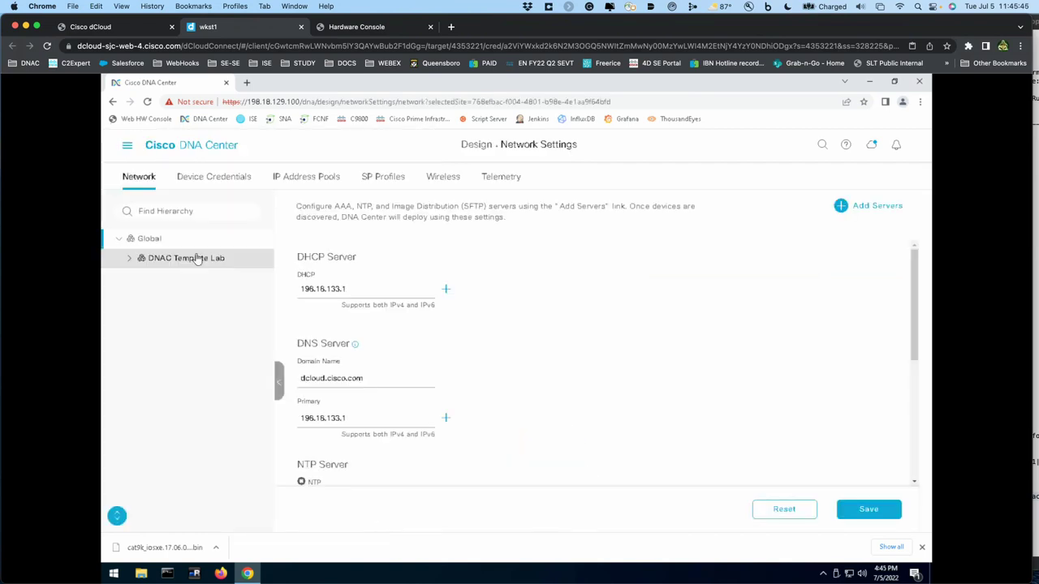
left_click(136, 260)
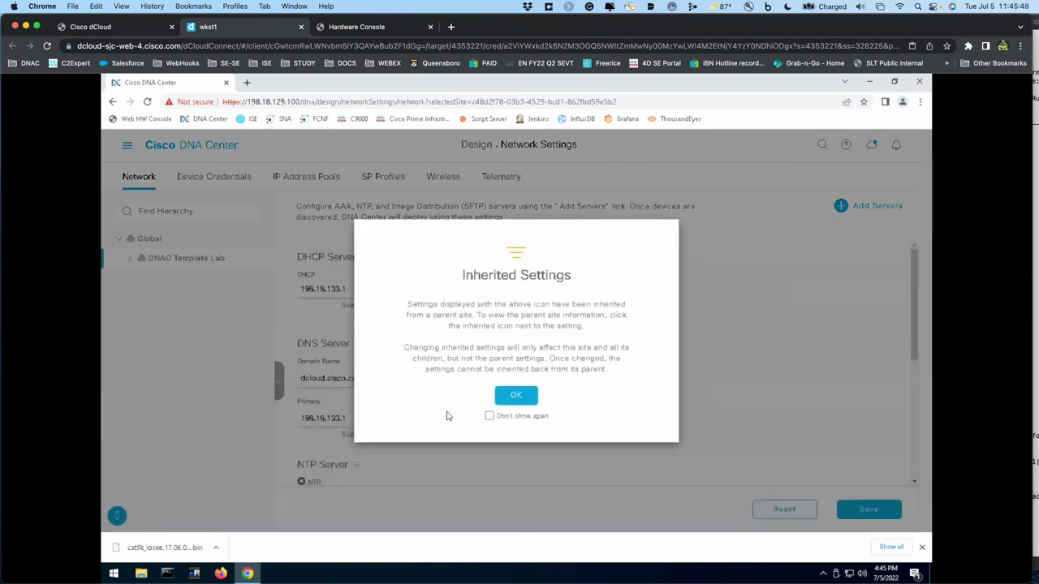
left_click(515, 396)
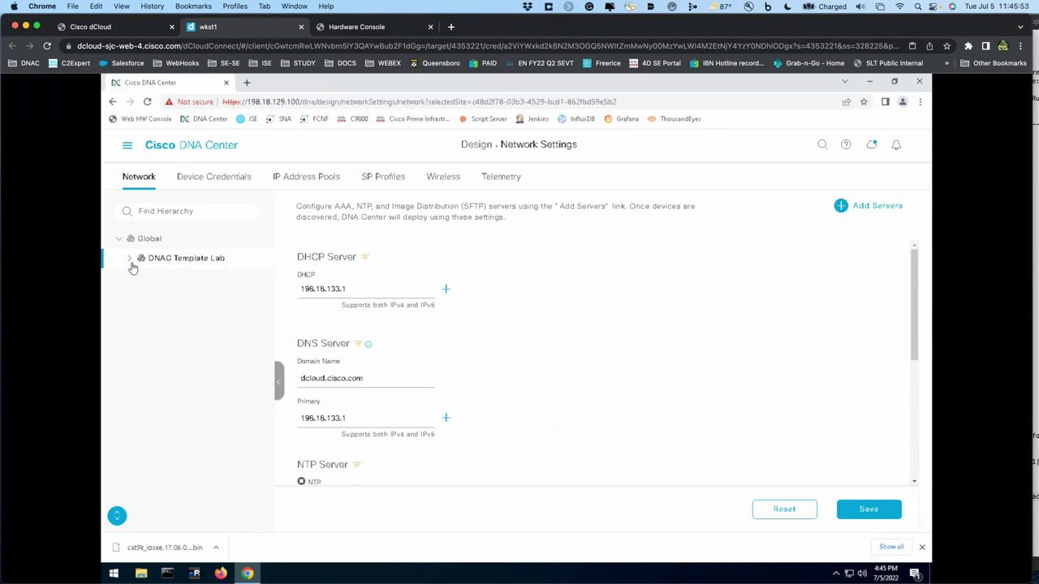
- View Floor 1's network settings, which list ISE 198.18.133.27 as AAA server, then open a new tab
left_click(130, 259)
left_click(140, 280)
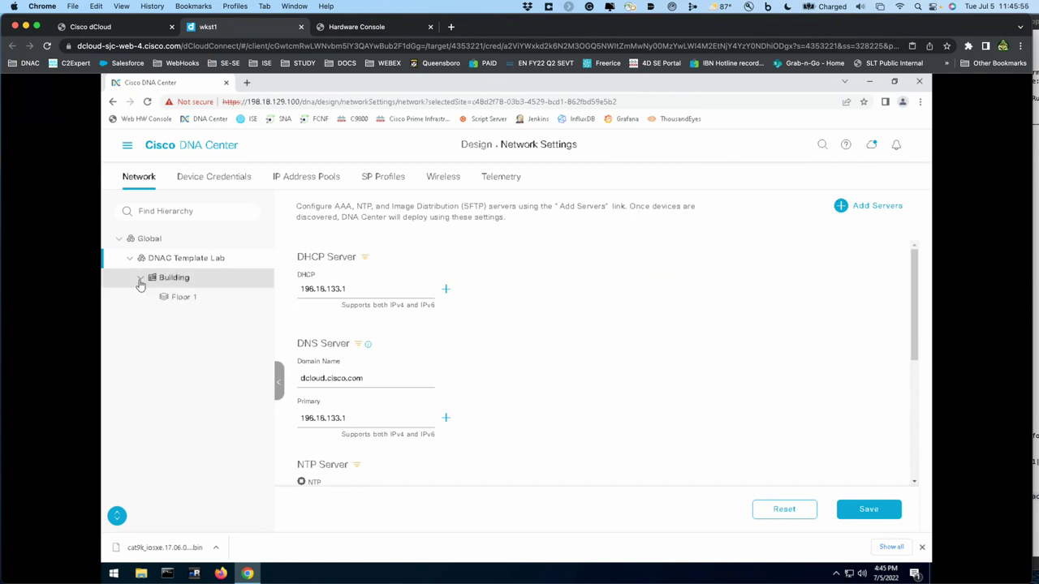
left_click(173, 300)
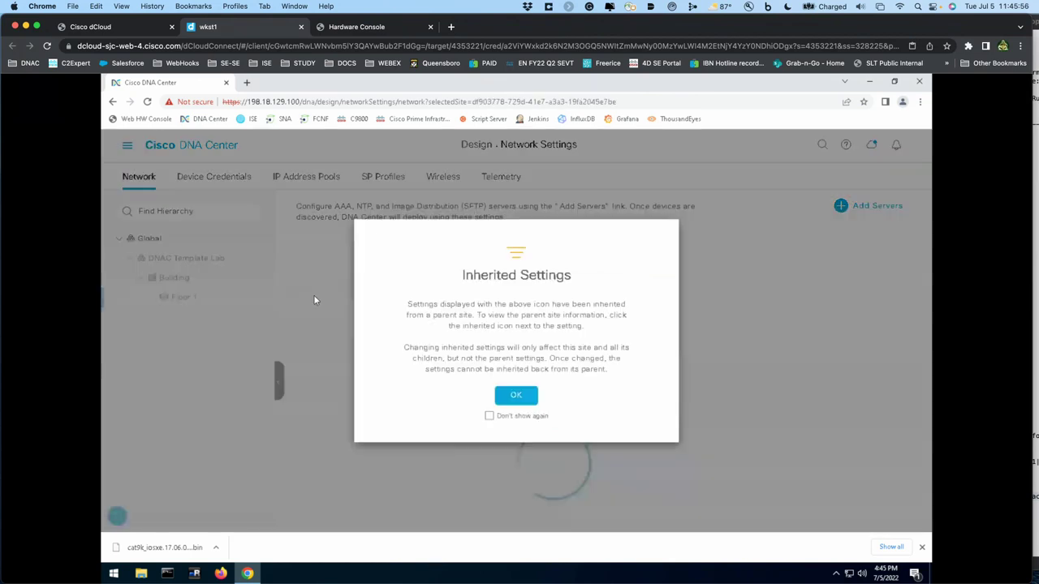
left_click(516, 396)
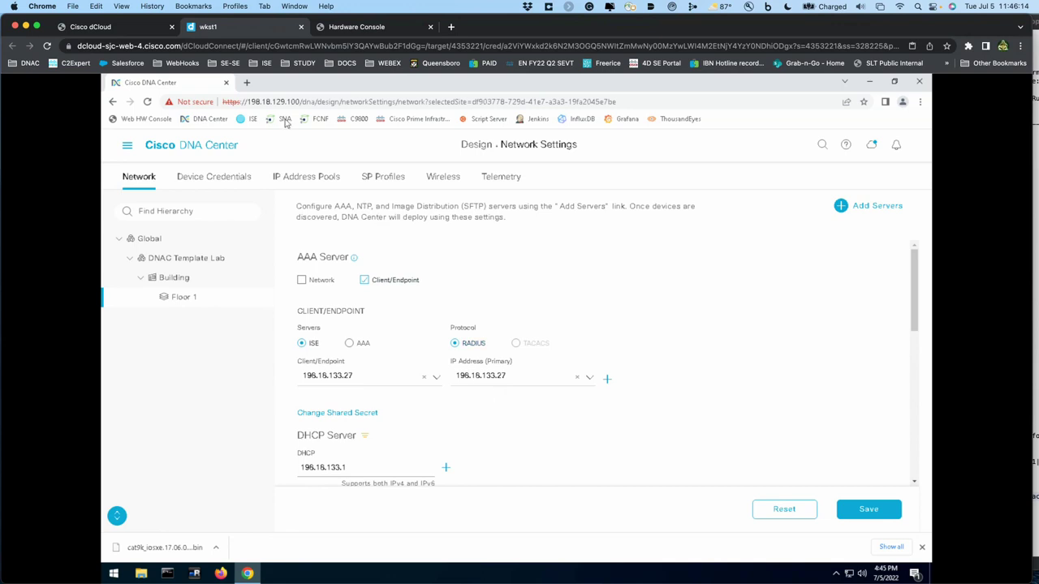
left_click(246, 82)
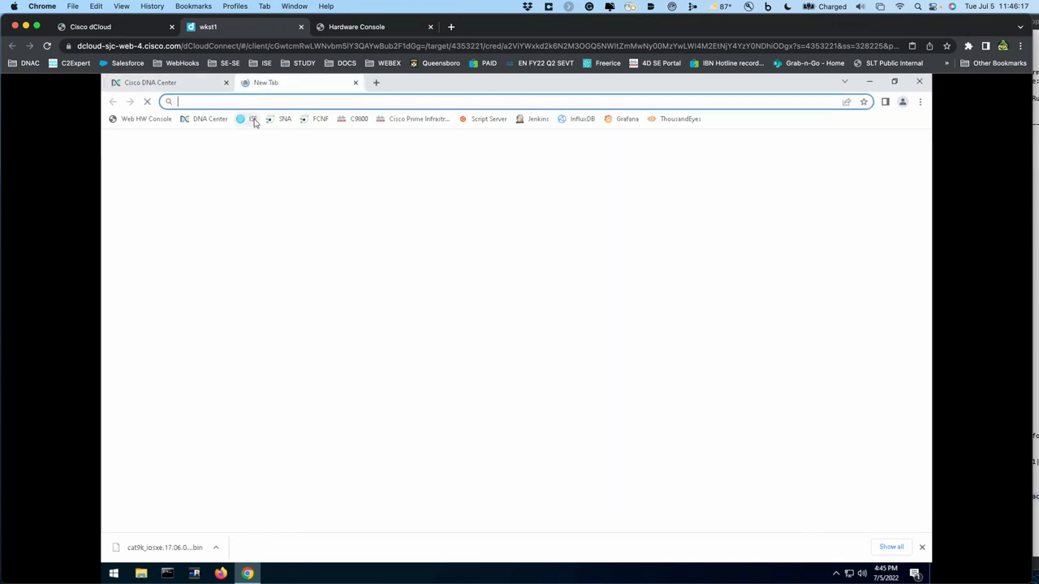
- Log in to Cisco ISE with the admin username and password
left_click(253, 119)
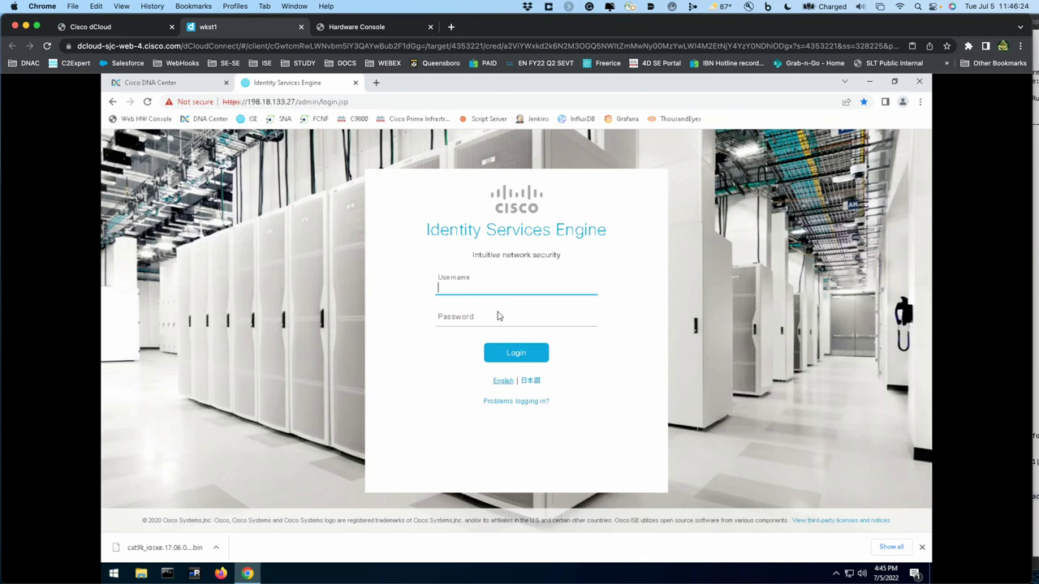
type("admin")
key("Tab")
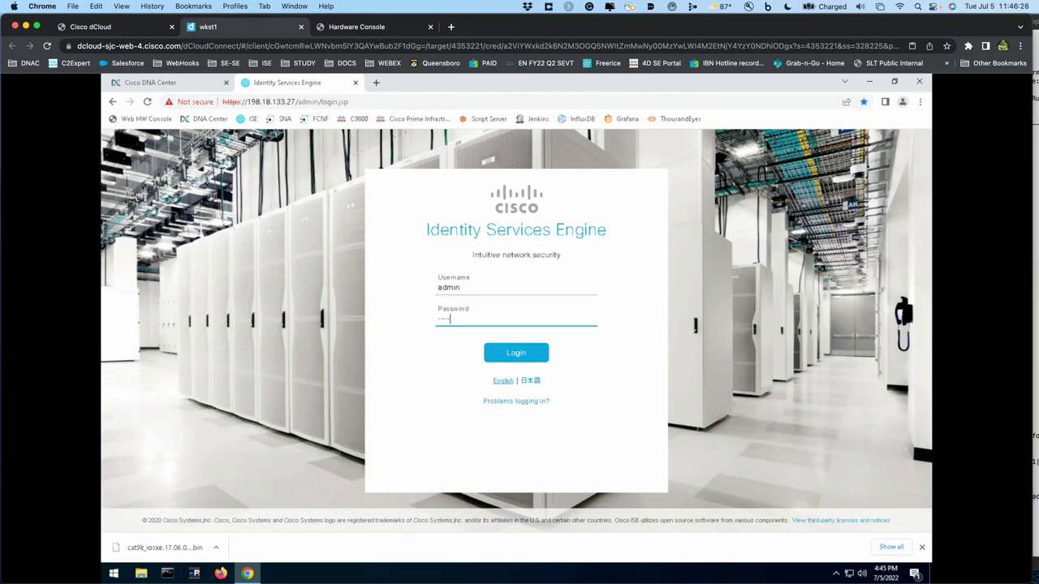
type("C1sco12345")
key("Return")
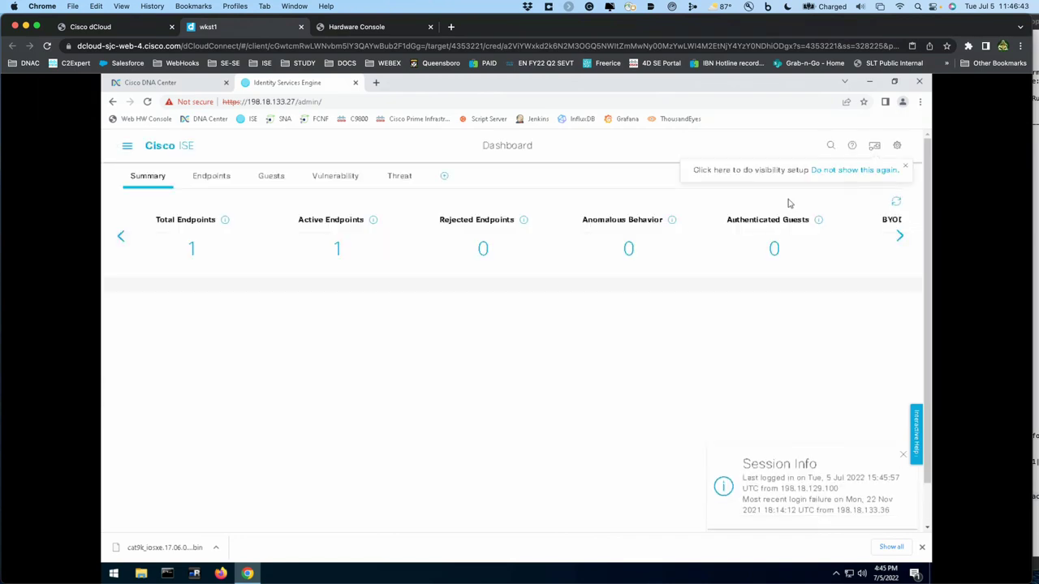
- Review the ACCESS-c9300-1-ASW network device's settings, then return to DNA Center
left_click(126, 146)
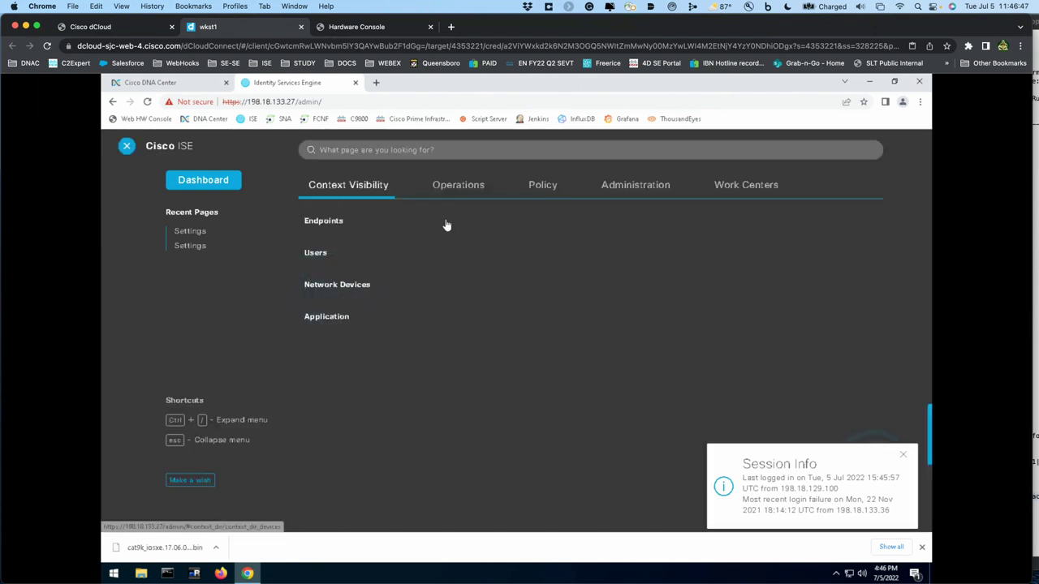
left_click(618, 189)
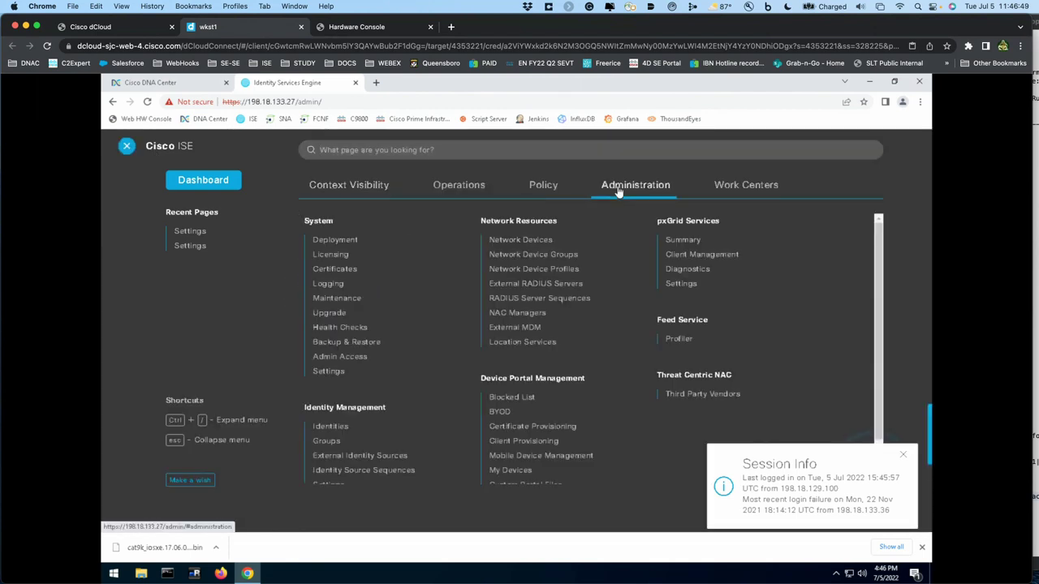
left_click(541, 241)
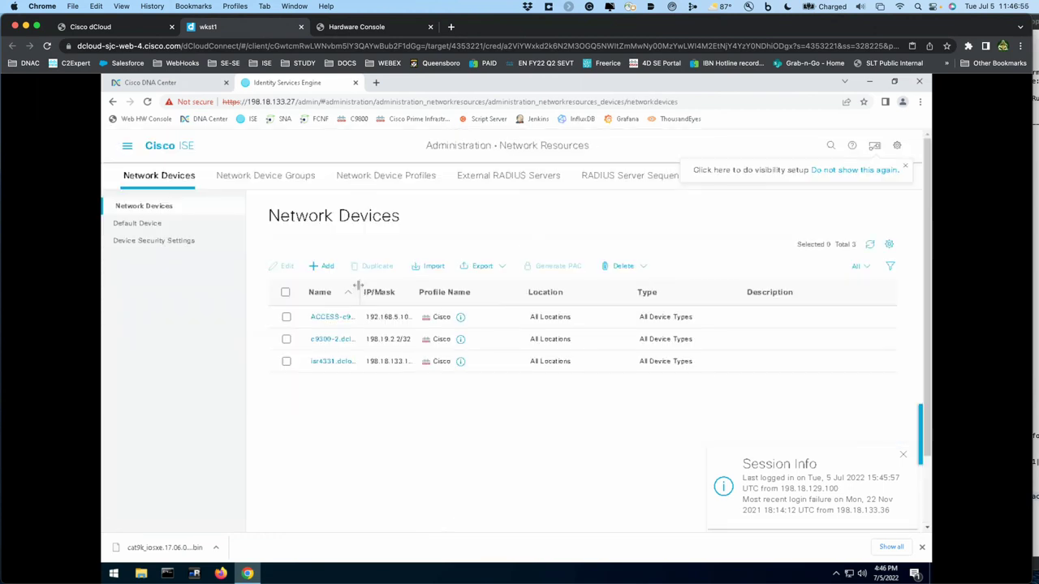
left_click_drag(358, 286, 449, 291)
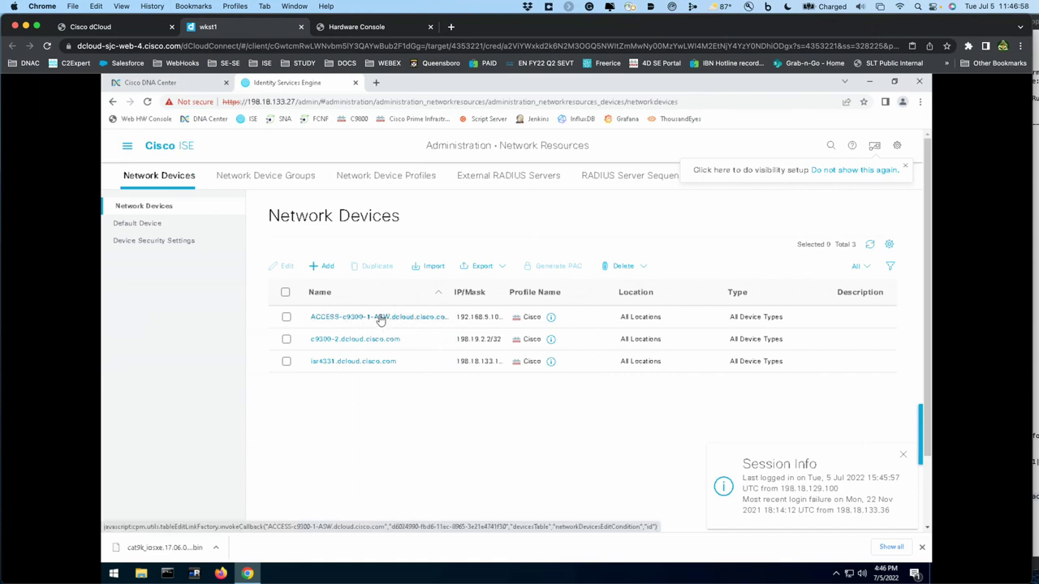
left_click(381, 318)
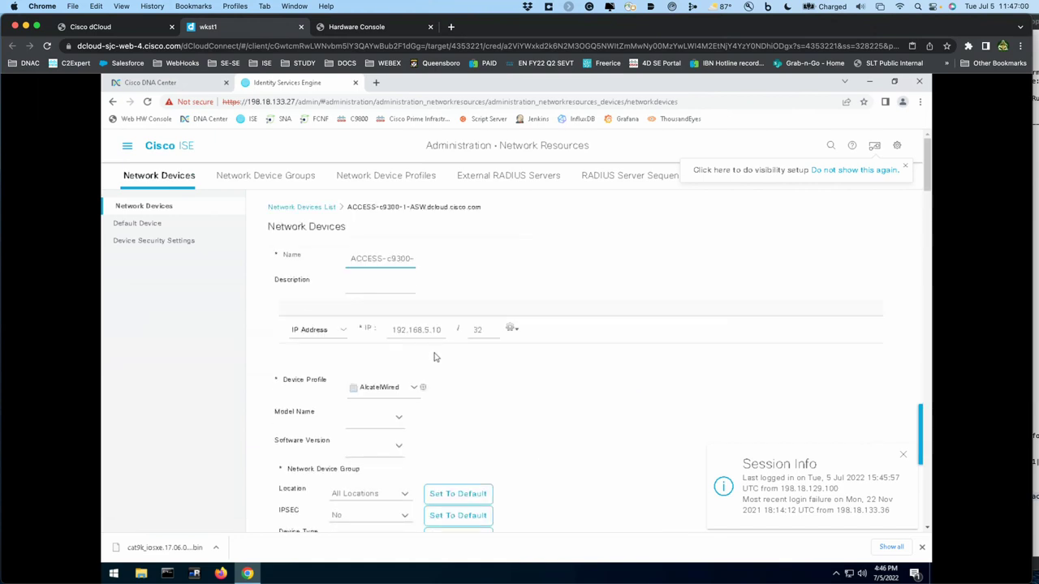
scroll(434, 357, "down", 10)
scroll(434, 357, "down", 10)
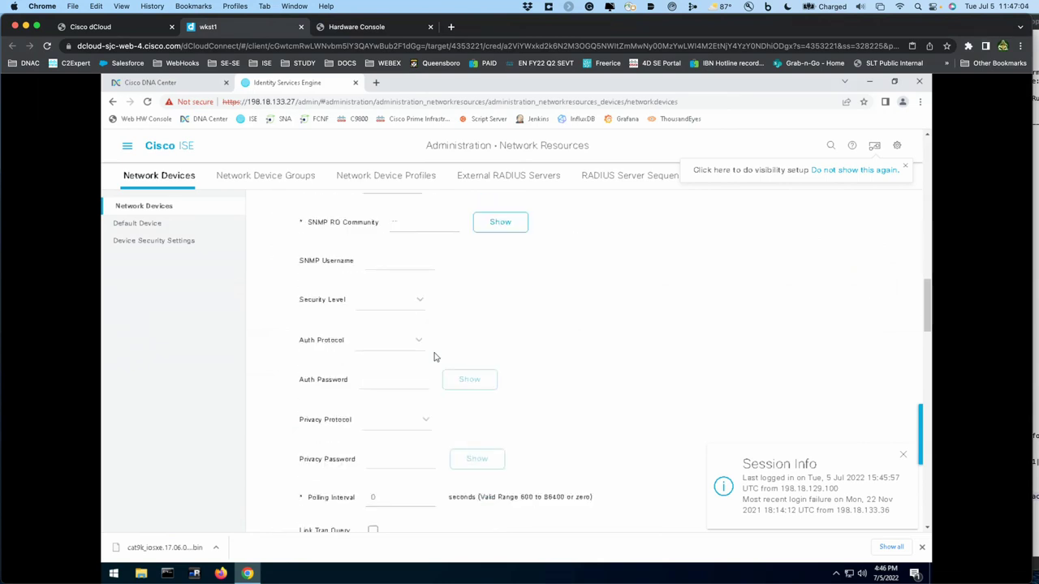
scroll(535, 422, "down", 10)
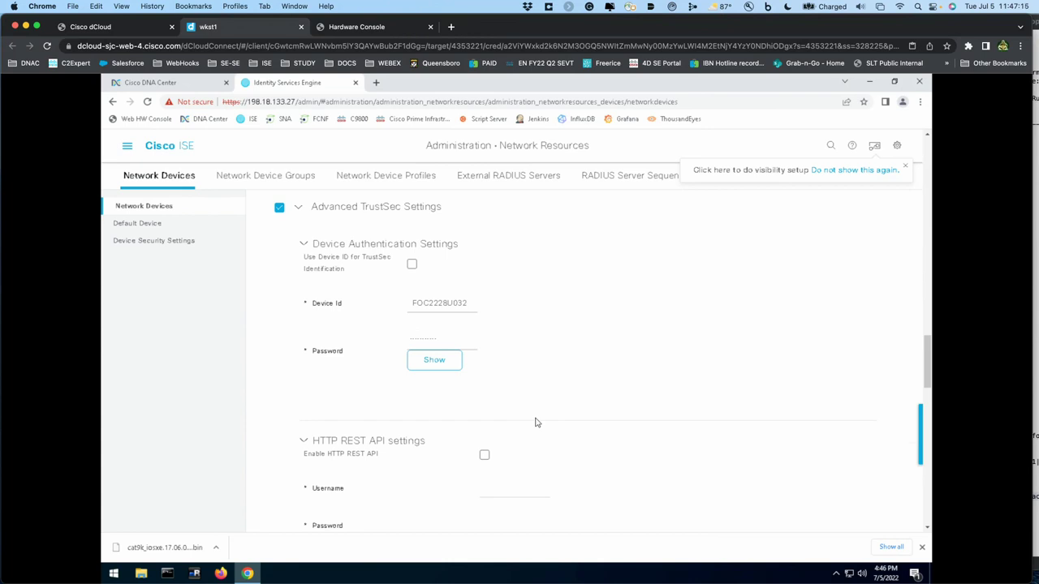
left_click(196, 87)
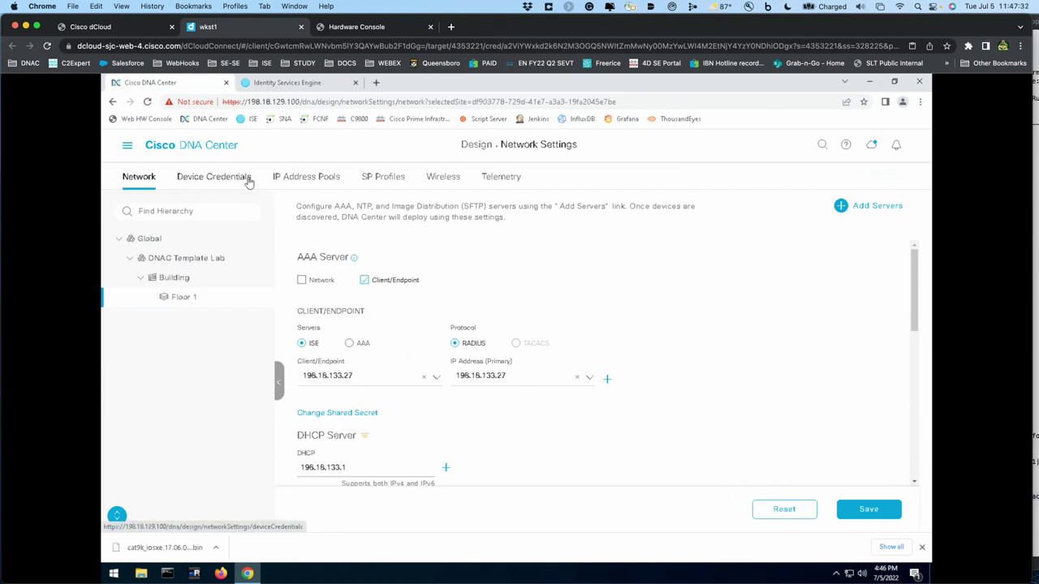
- Look over the Telemetry settings and the image repository page
left_click(502, 186)
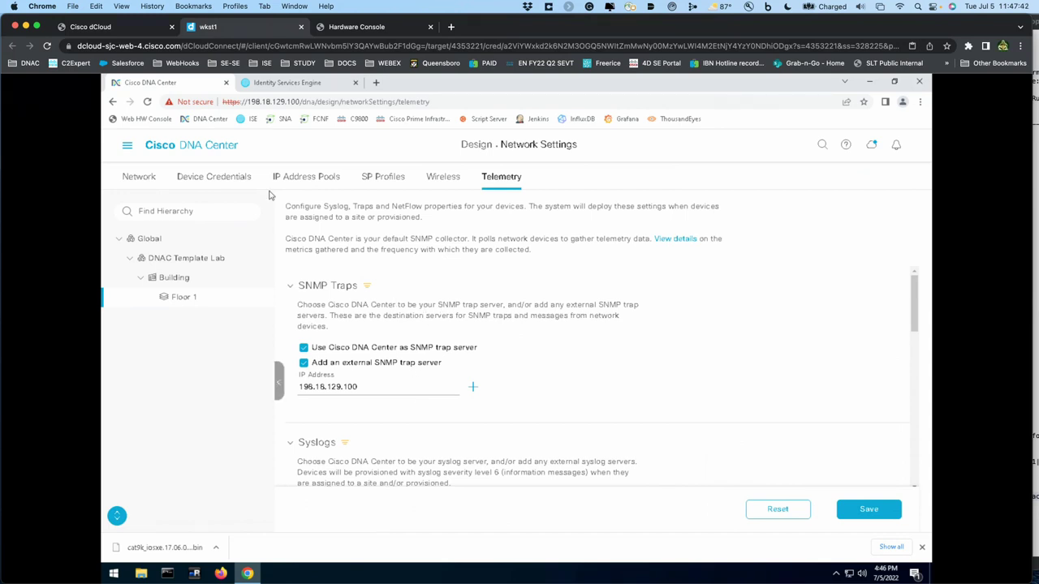
left_click(128, 147)
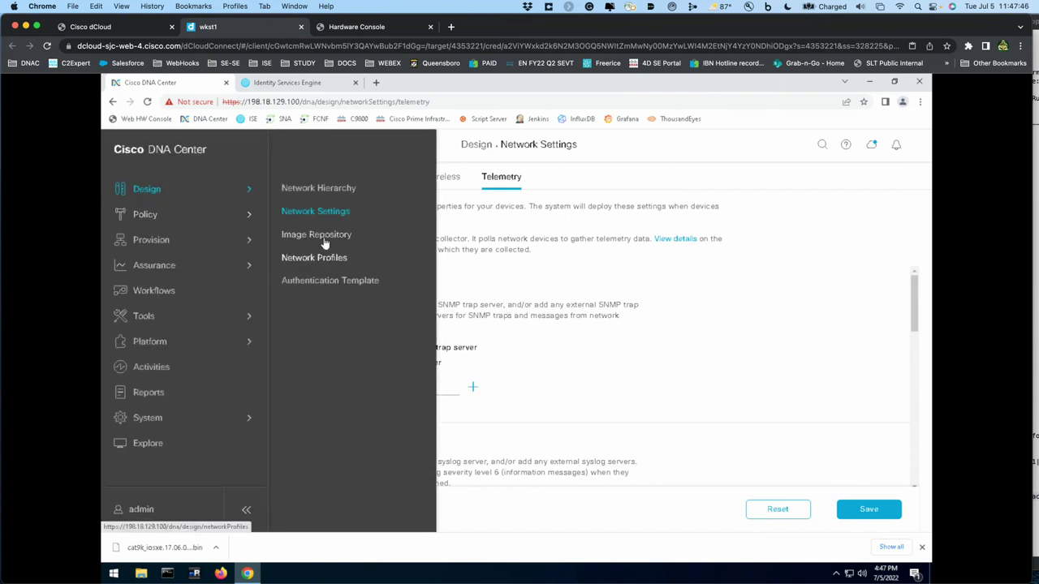
left_click(321, 235)
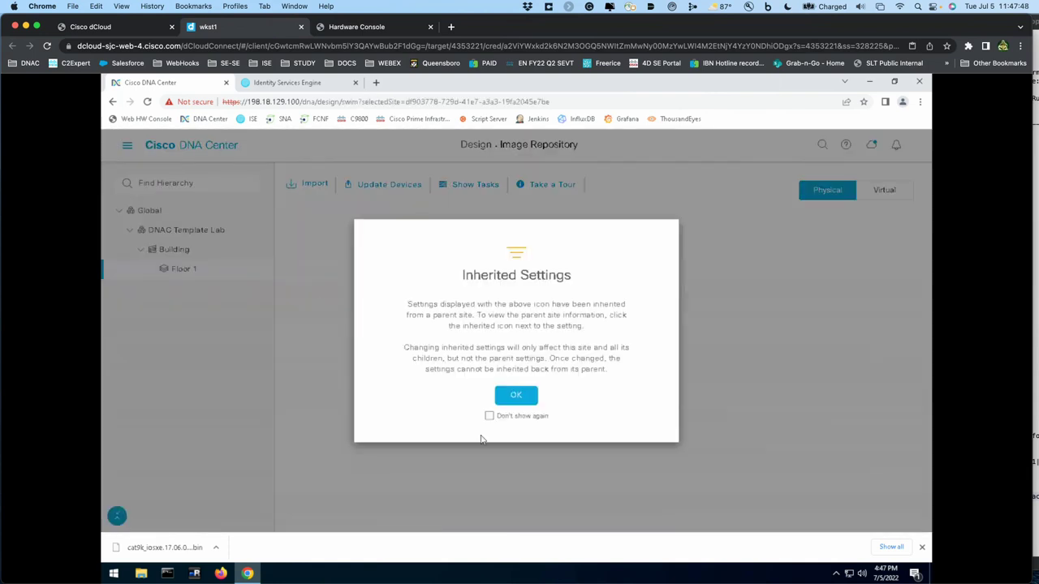
left_click(521, 397)
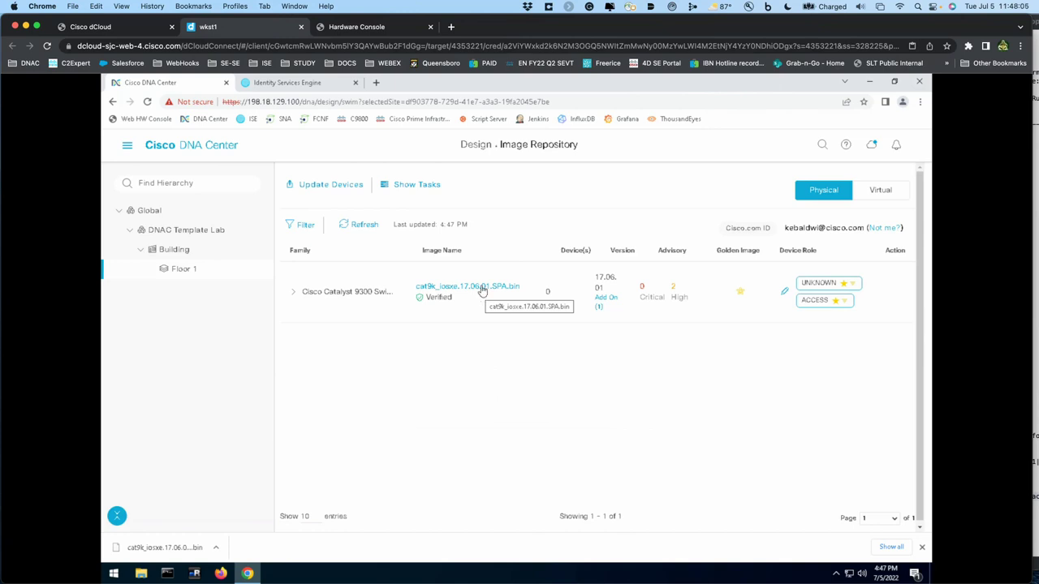
- Review the Closed Authentication template's settings and close it unchanged
left_click(127, 145)
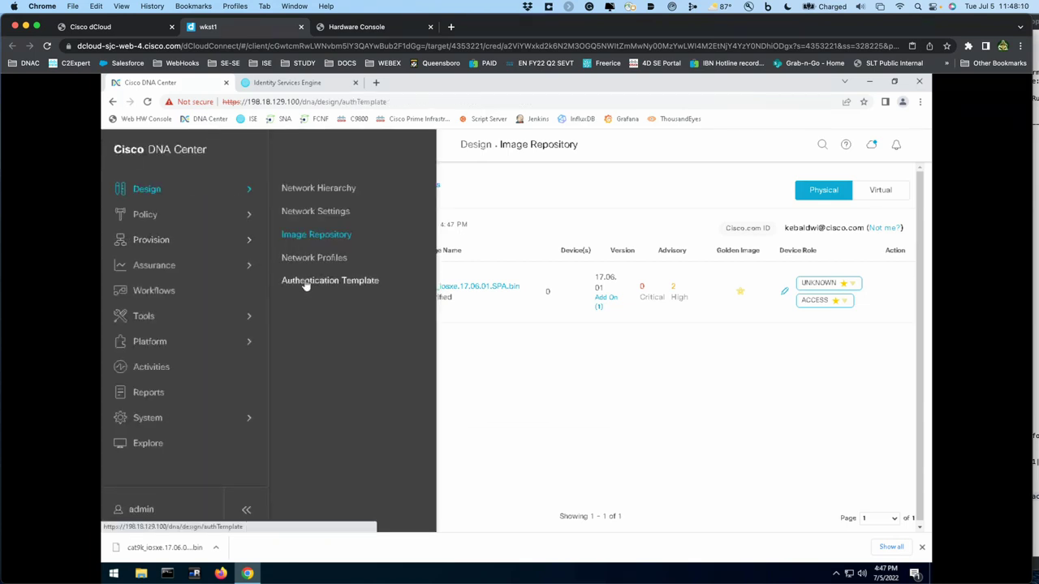
left_click(306, 281)
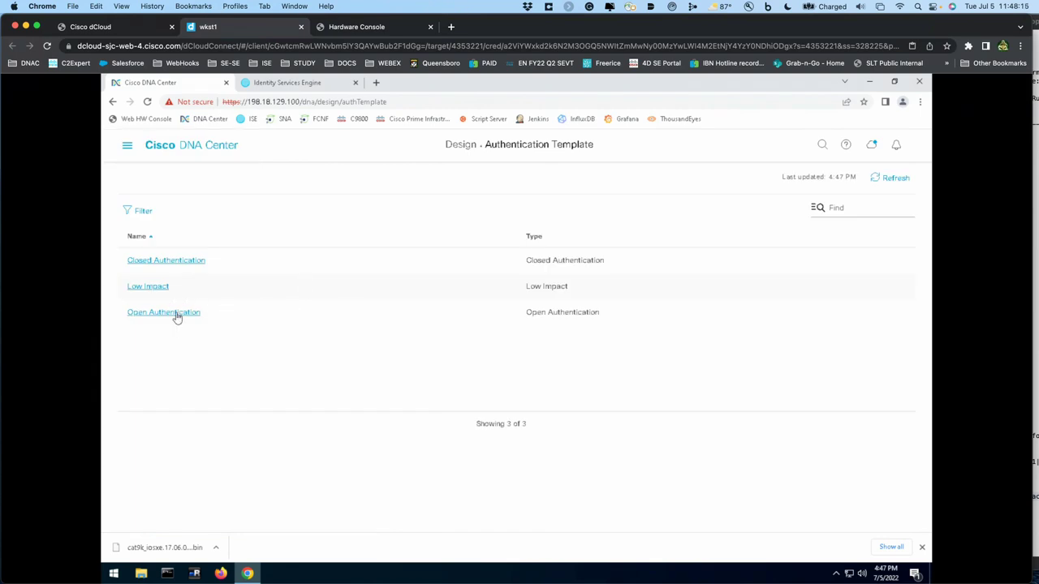
left_click(167, 263)
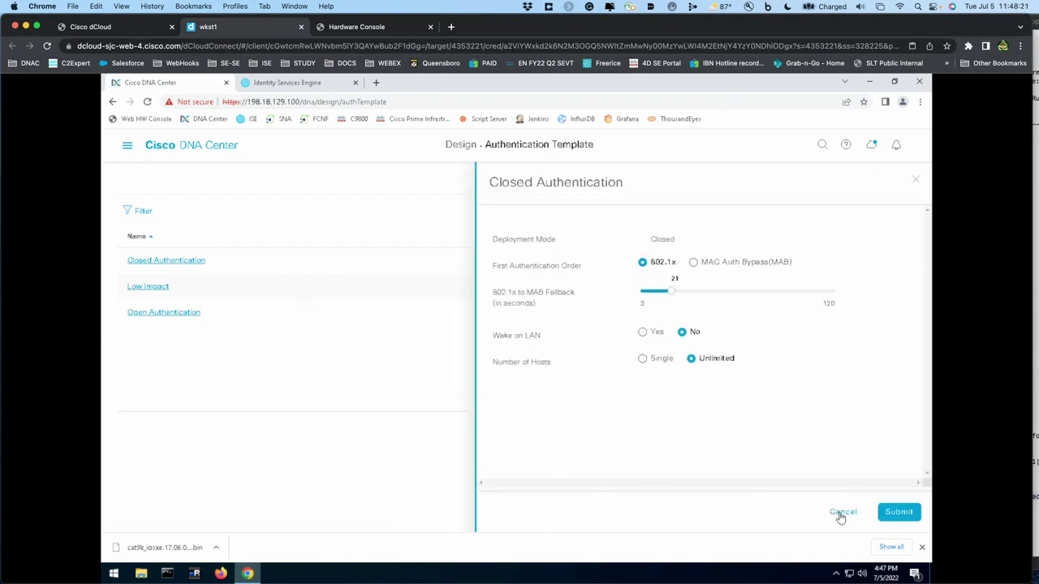
left_click(842, 513)
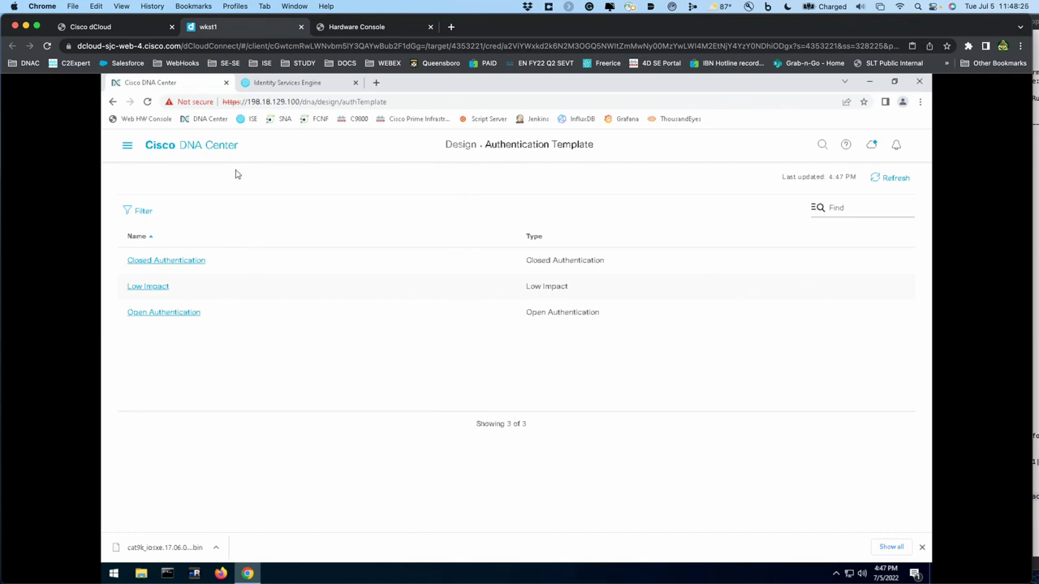
- Open the Template Editor from Tools
left_click(127, 145)
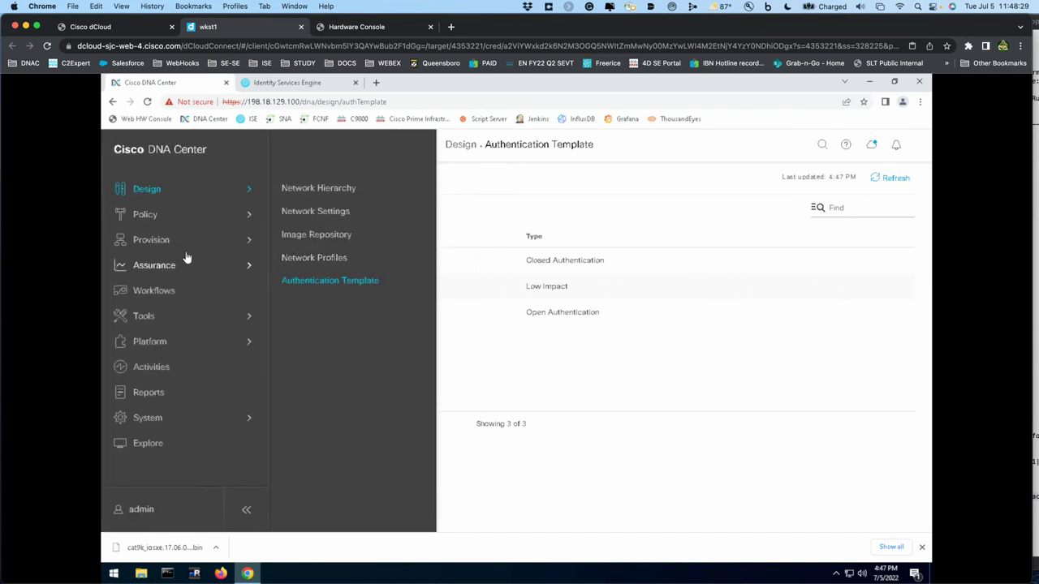
left_click(154, 322)
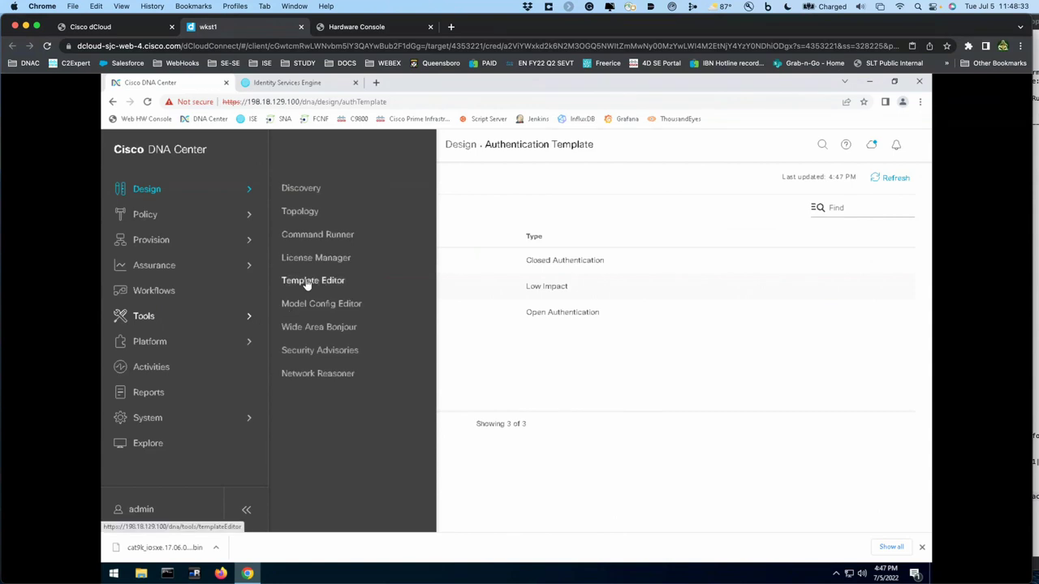
left_click(308, 282)
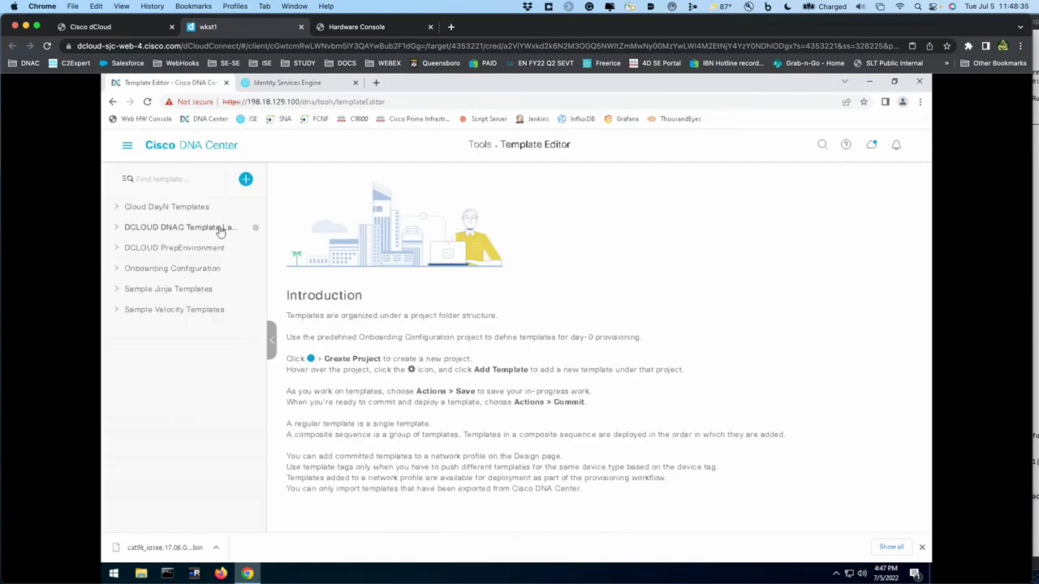
- Open the VLANs Ports per DF IBNS2 v1.2 template and scroll to its FLEX_ACCESS_POINT interface template
left_click(117, 227)
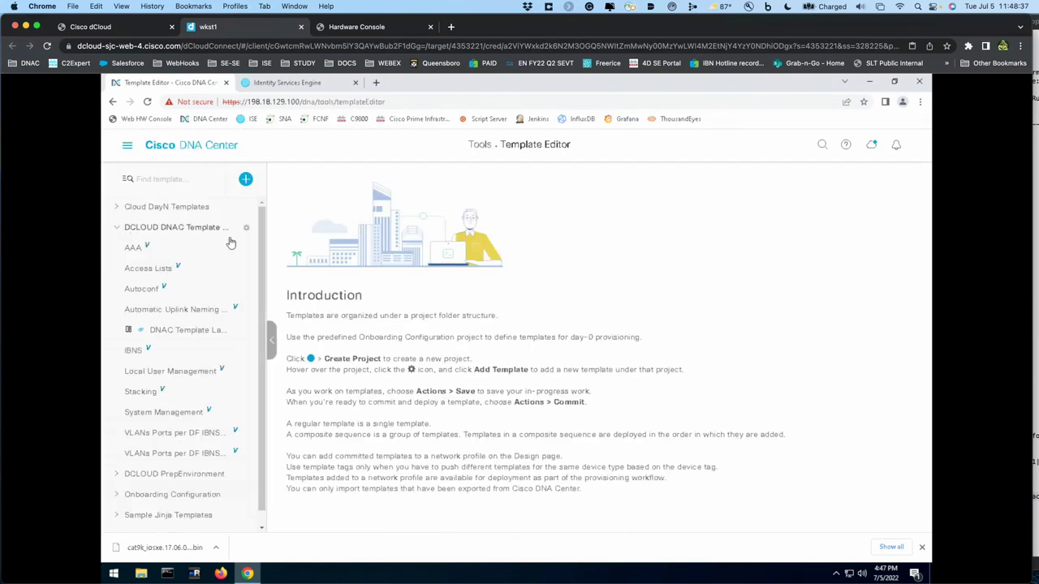
left_click(188, 331)
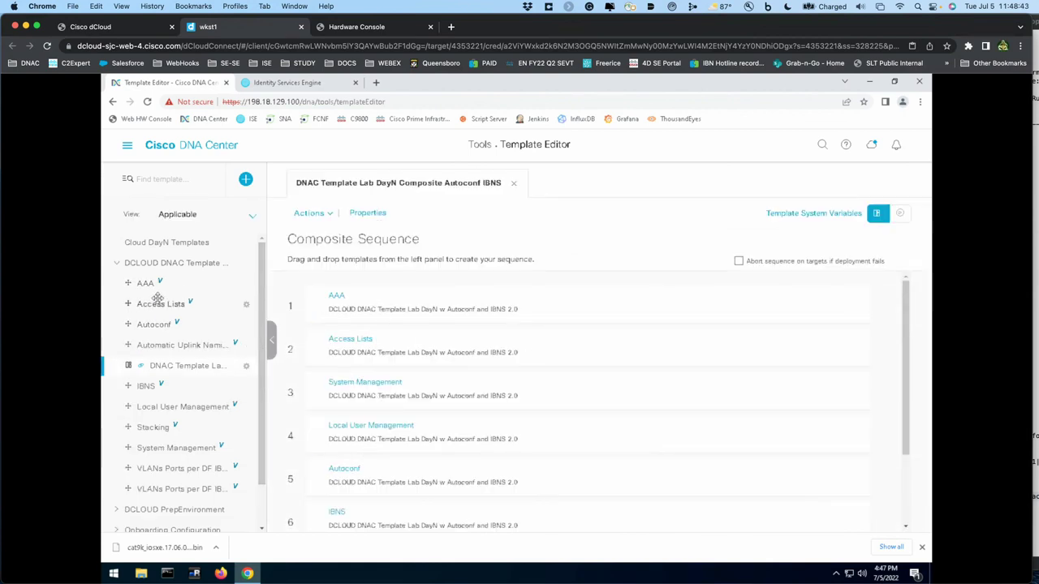
mouse_move(156, 304)
left_mouse_down()
mouse_move(267, 307)
mouse_move(174, 299)
left_mouse_up()
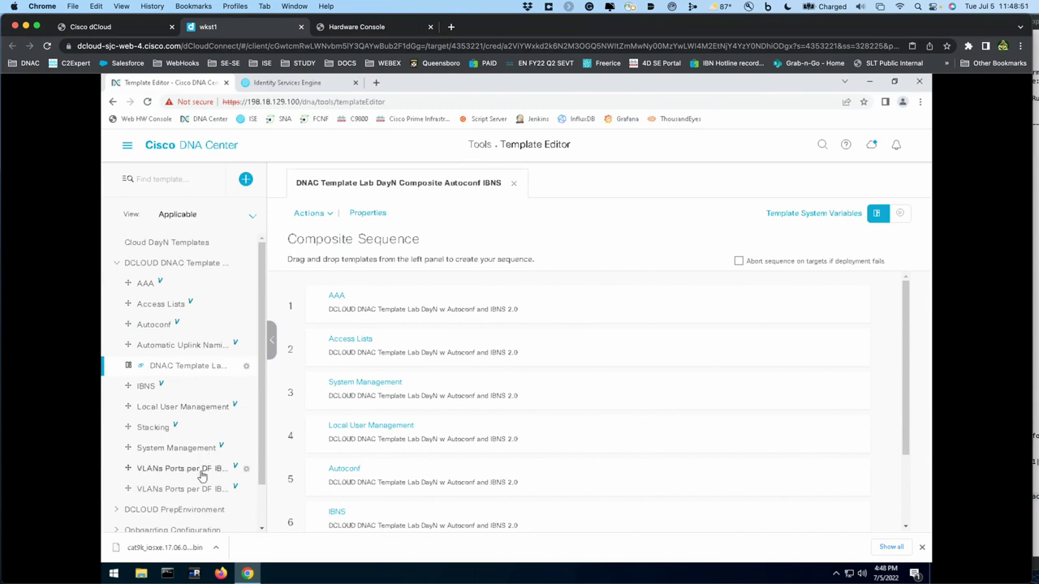
left_click(201, 470)
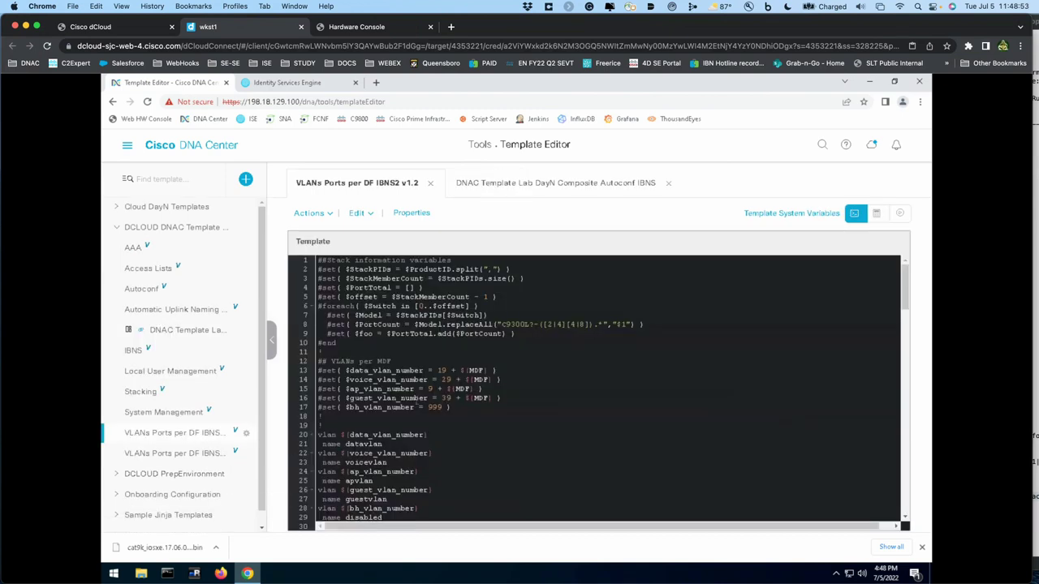
scroll(597, 389, "down", 3)
scroll(416, 397, "down", 1)
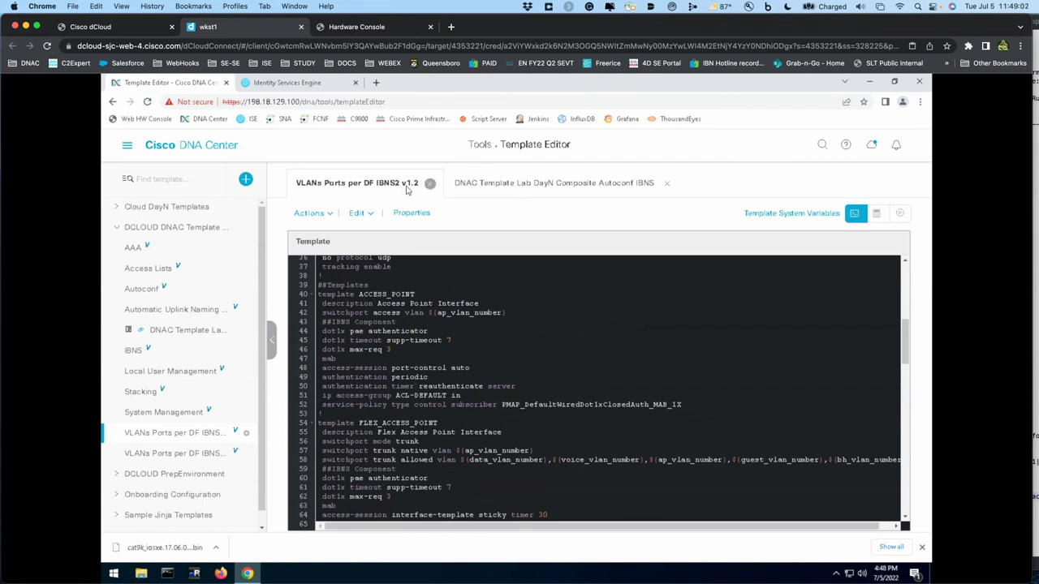
- Return to Cisco ISE and bring up the Work Centers menu
left_click(284, 83)
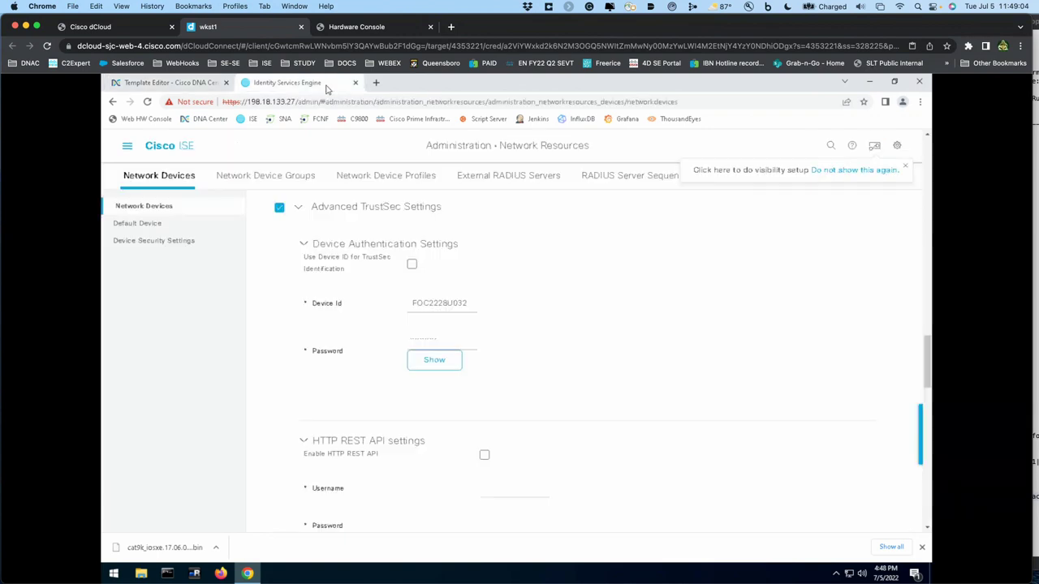
left_click(126, 146)
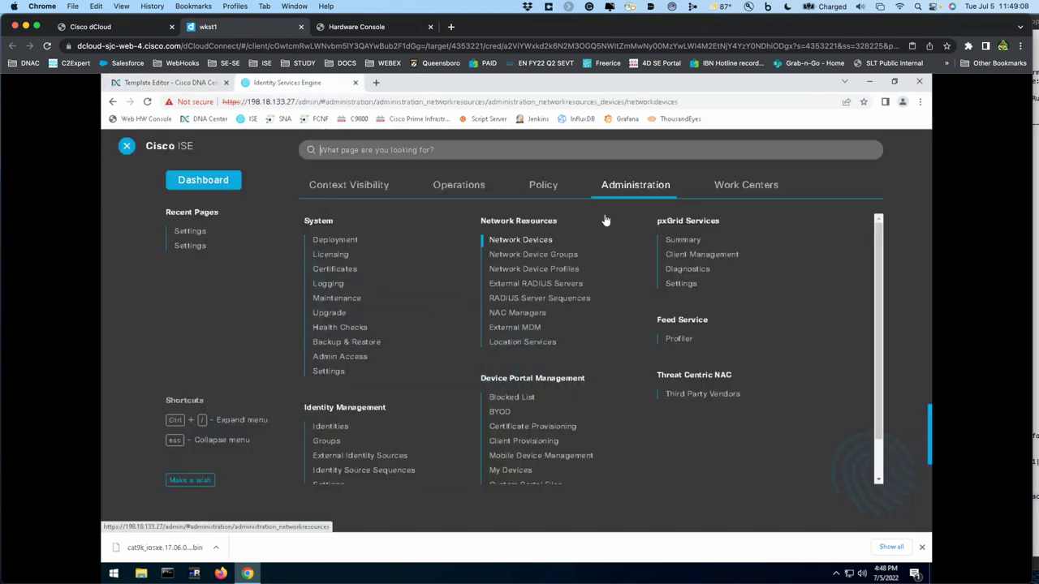
left_click(743, 189)
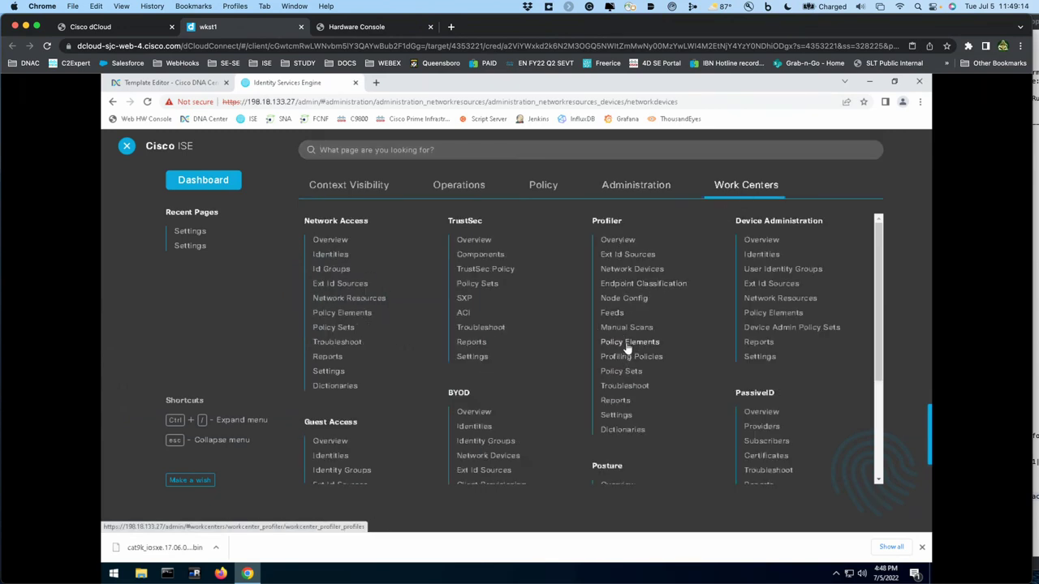
- Open the CISCO_AP logical profile and review its Cisco-AP-Aironet and Catalyst-9130AX assigned policies
left_click(627, 343)
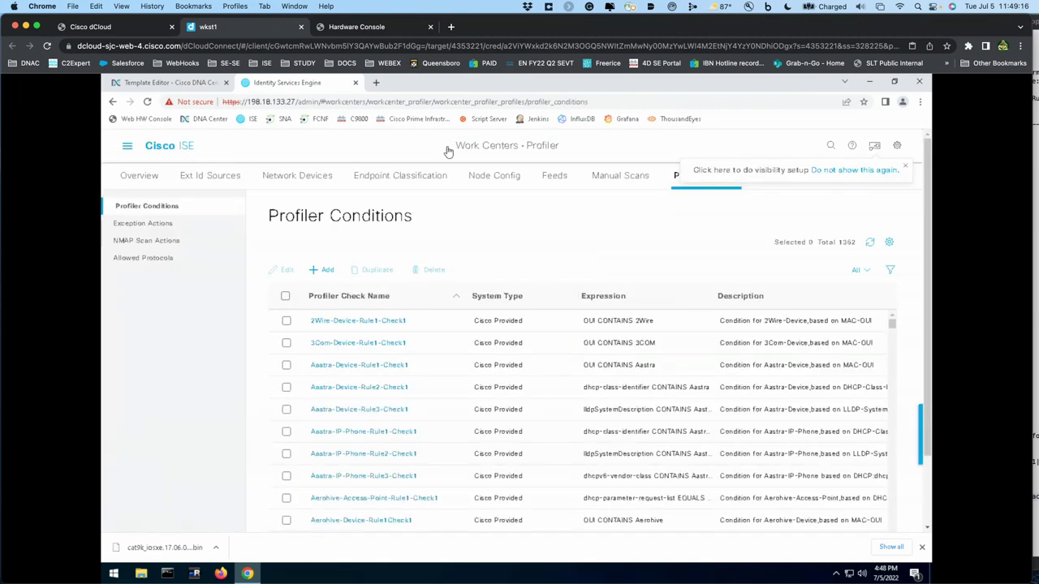
left_click(127, 145)
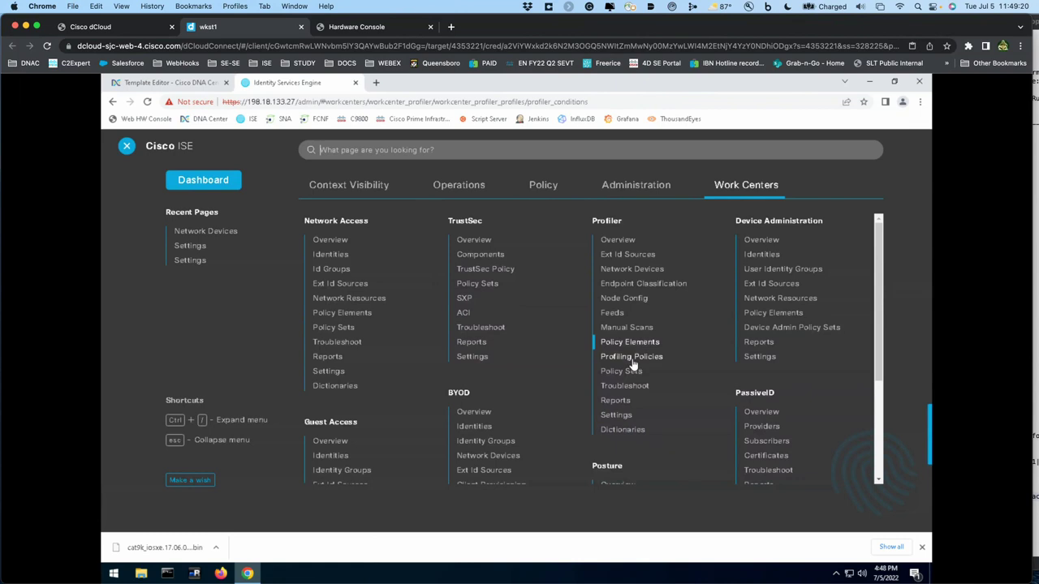
left_click(631, 358)
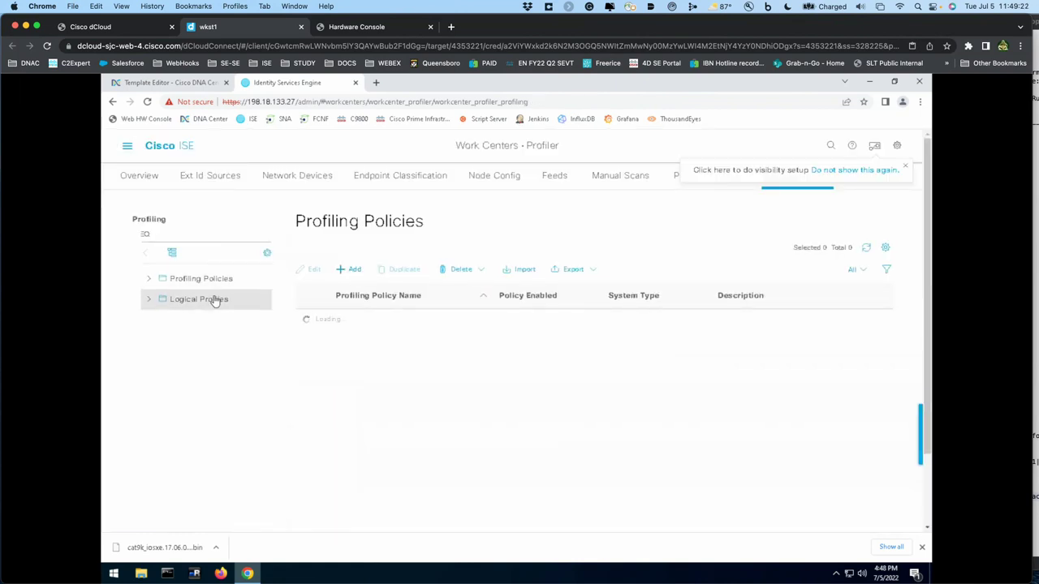
left_click(215, 301)
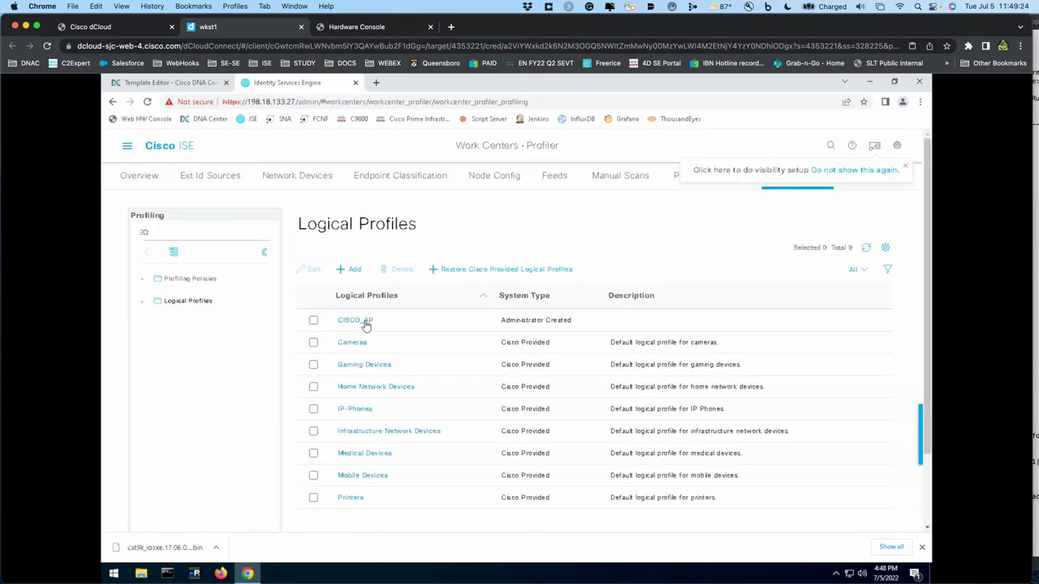
left_click(357, 321)
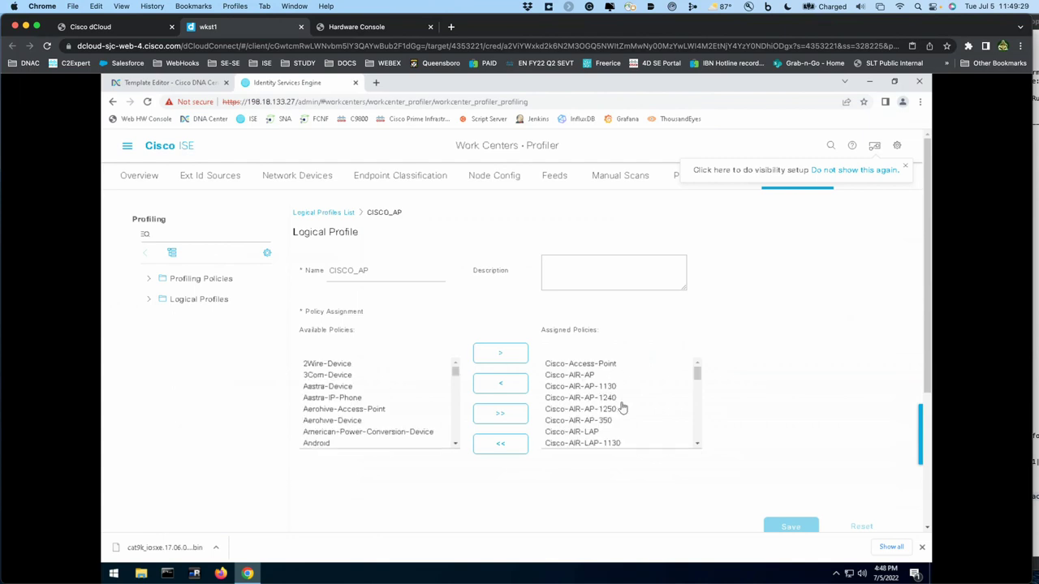
left_click_drag(695, 371, 697, 440)
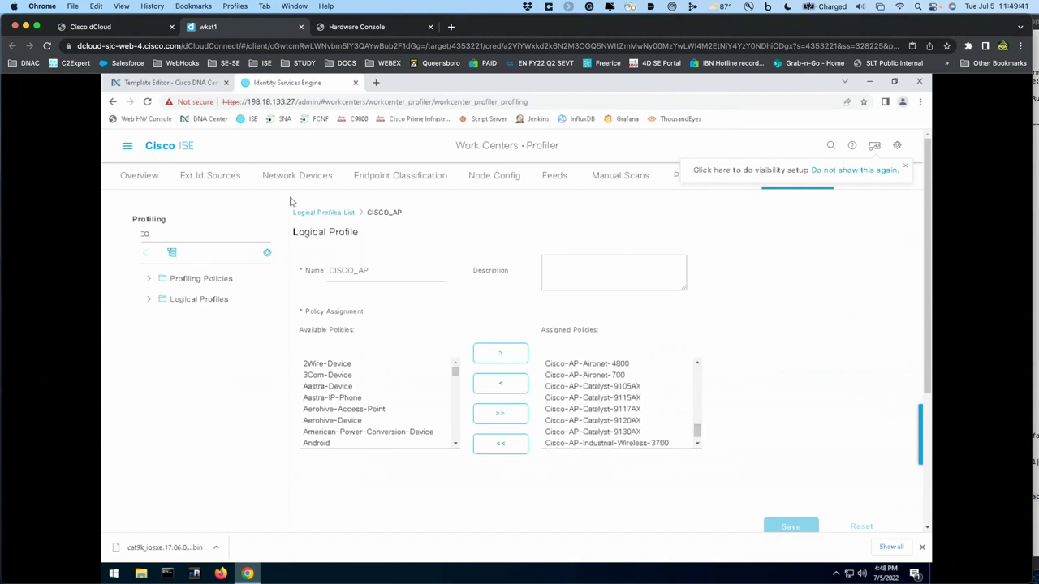
left_click(128, 151)
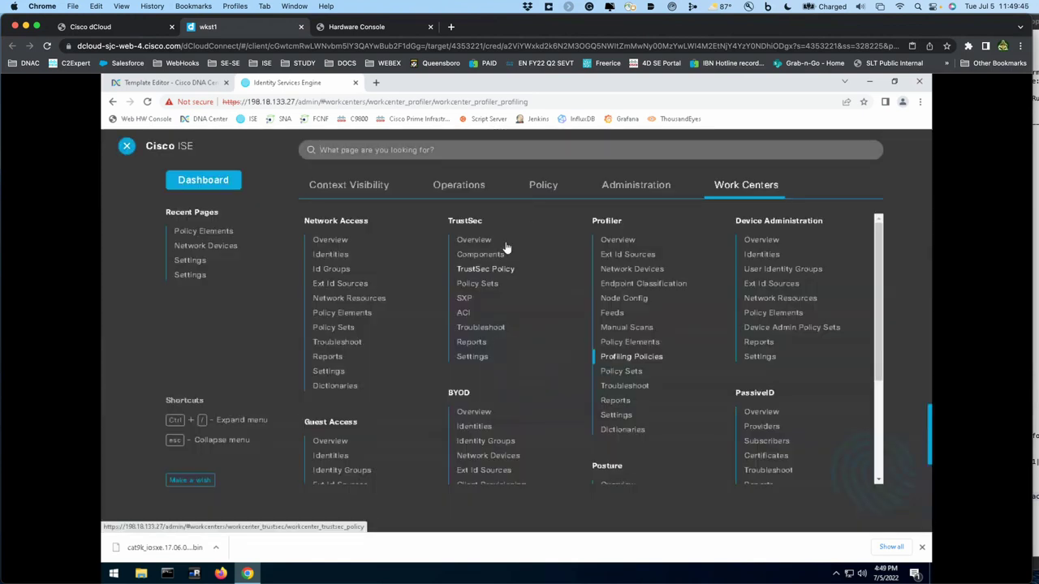
- Open the Cisco_FLEX_Access_Points authorization profile under Policy Elements > Results > Authorization
left_click(544, 188)
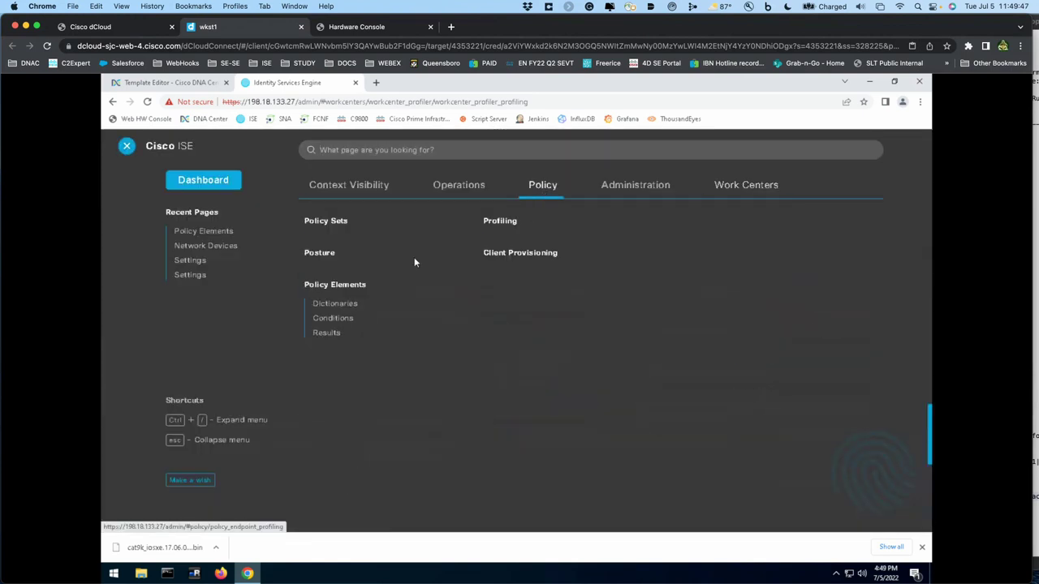
left_click(327, 334)
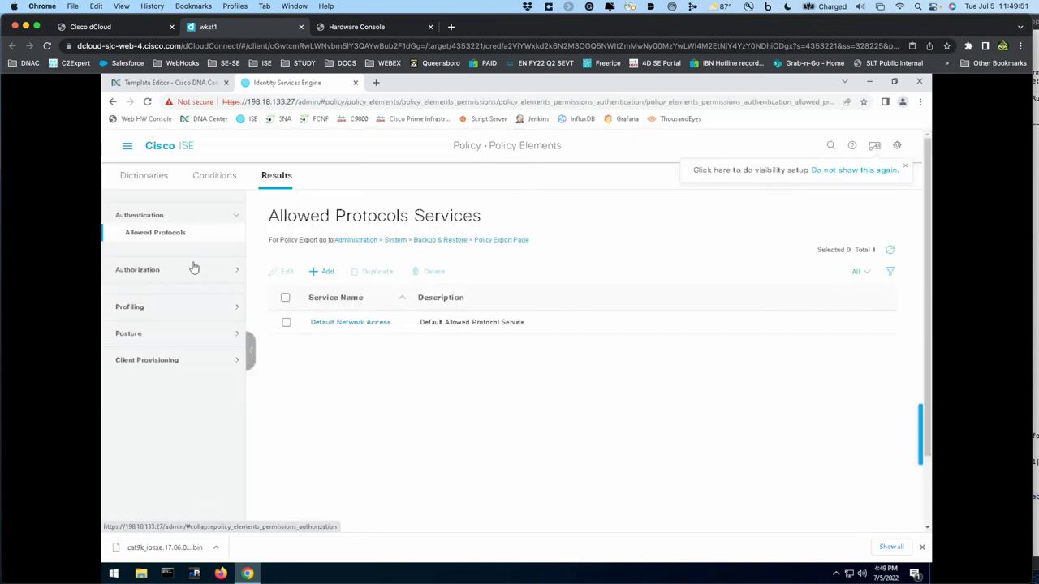
left_click(193, 268)
left_click(189, 259)
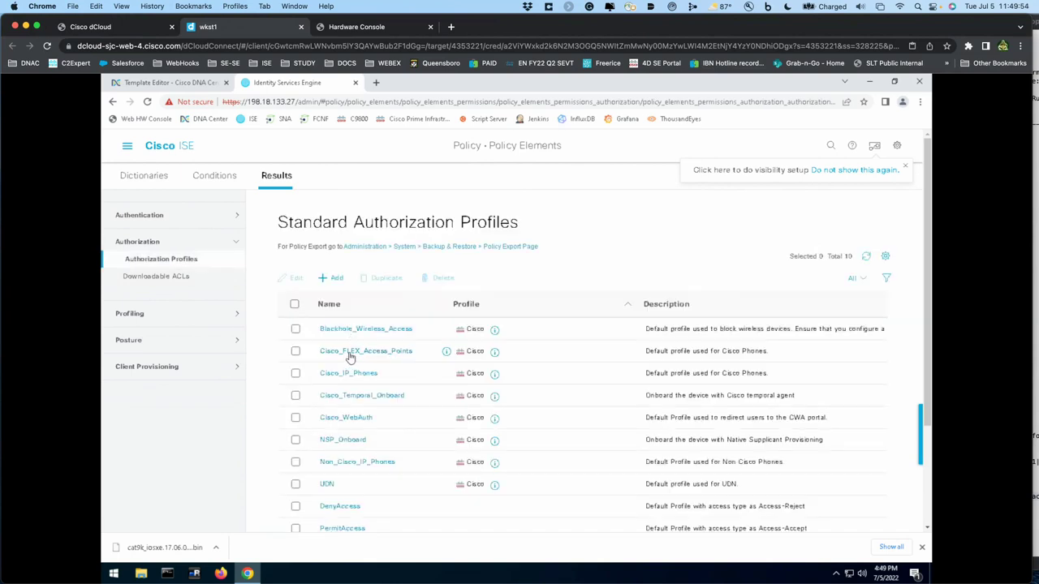
left_click(351, 354)
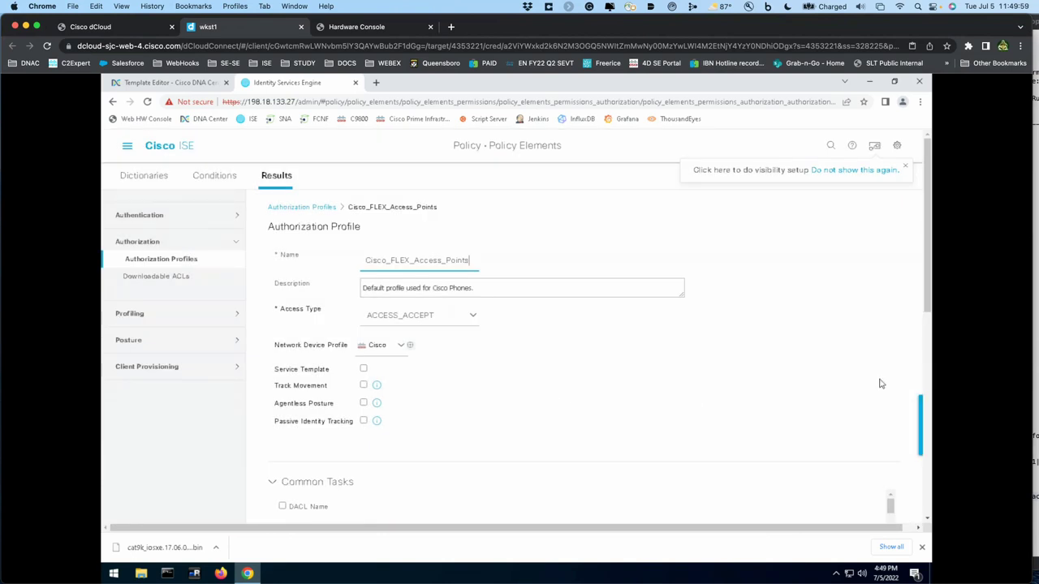
- Scroll through its VLAN 10, reauthentication and FLEX_ACCESS_POINT interface template settings
scroll(923, 372, "down", 3)
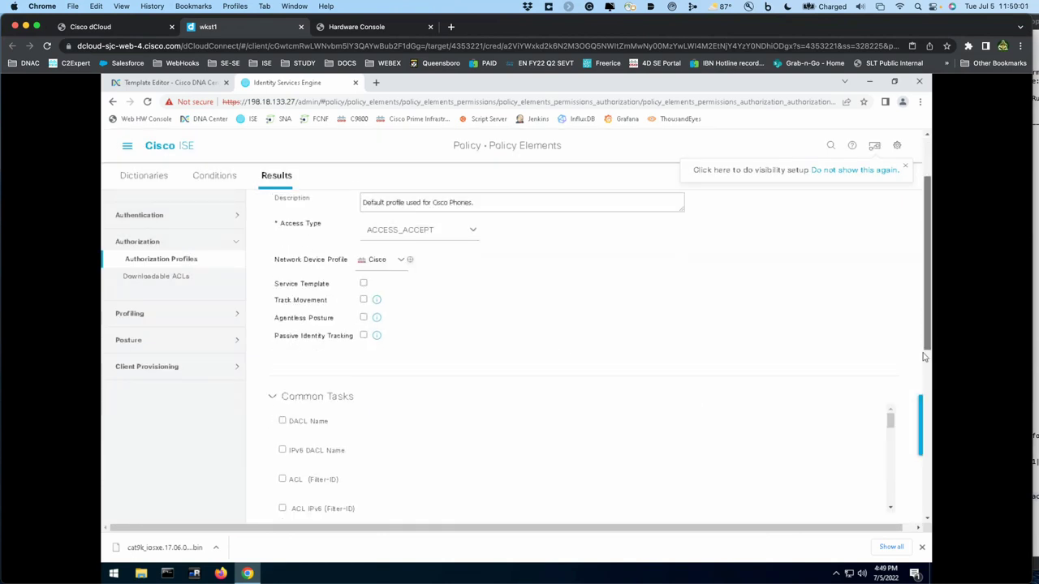
scroll(923, 372, "down", 3)
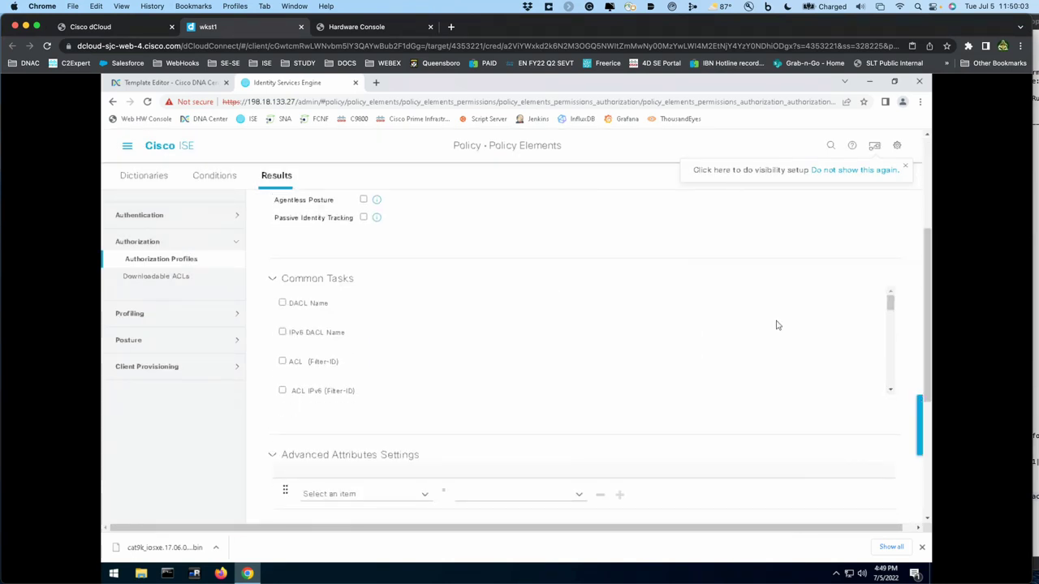
scroll(776, 325, "down", 10)
scroll(776, 326, "up", 4)
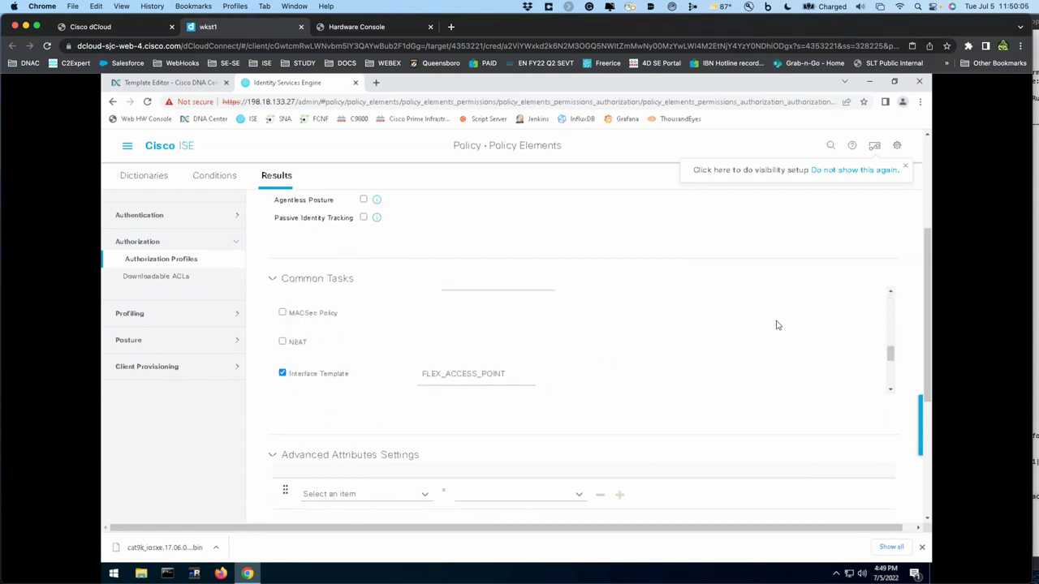
scroll(776, 325, "up", 2)
scroll(776, 326, "up", 5)
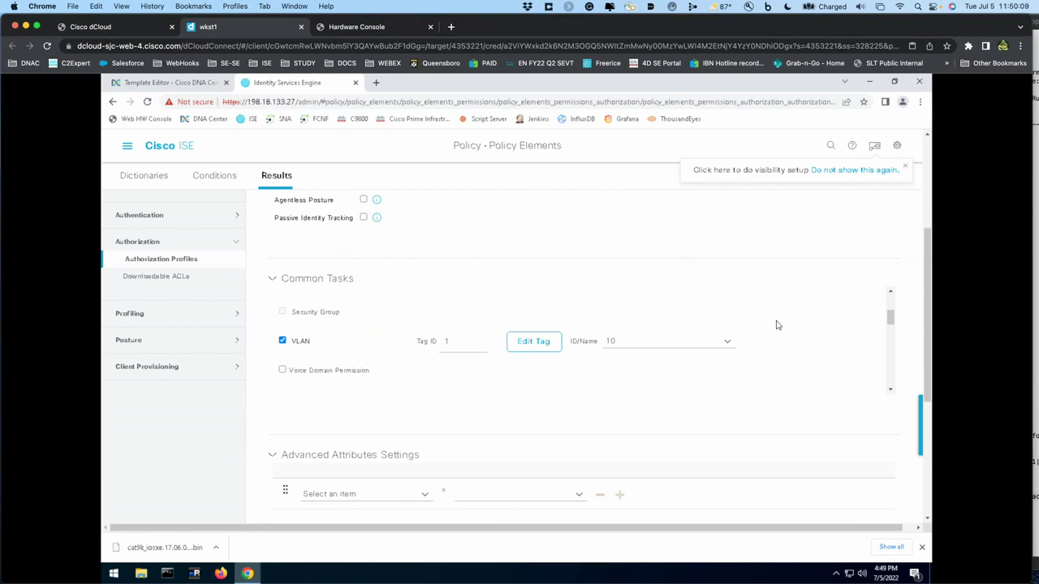
scroll(776, 326, "down", 2)
scroll(776, 325, "up", 2)
scroll(776, 325, "down", 2)
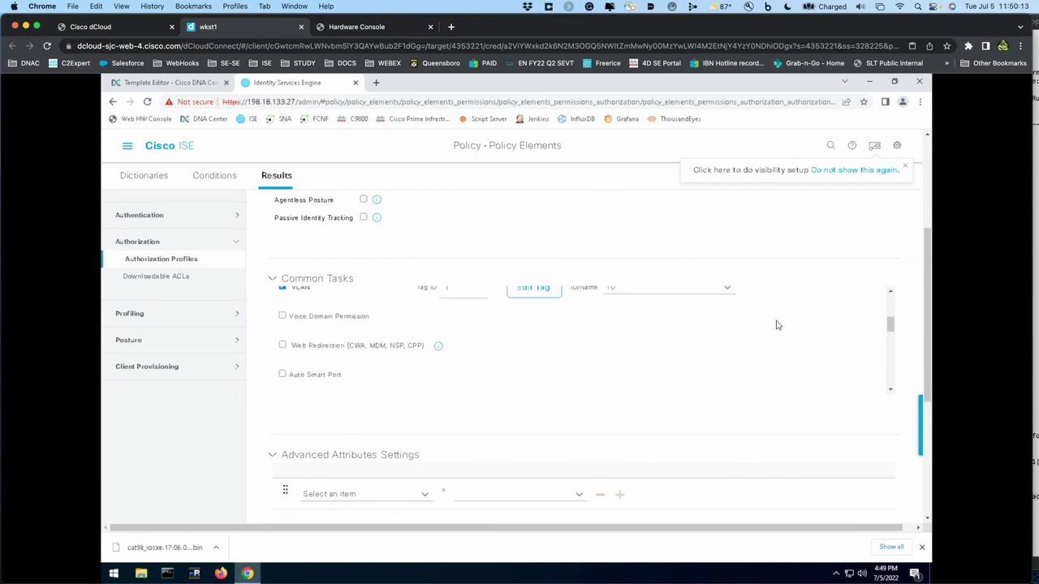
scroll(776, 326, "down", 4)
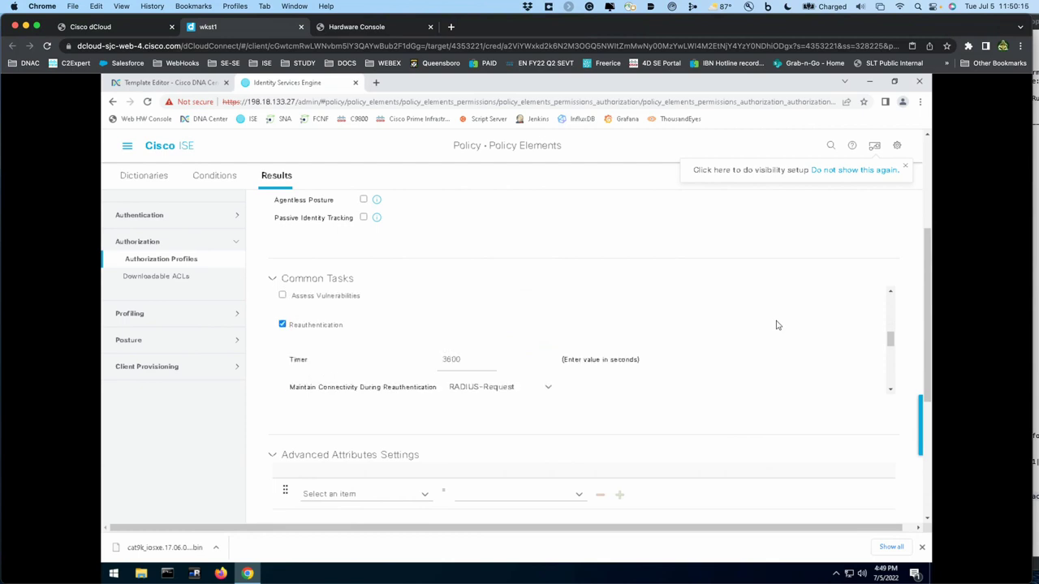
scroll(776, 326, "down", 2)
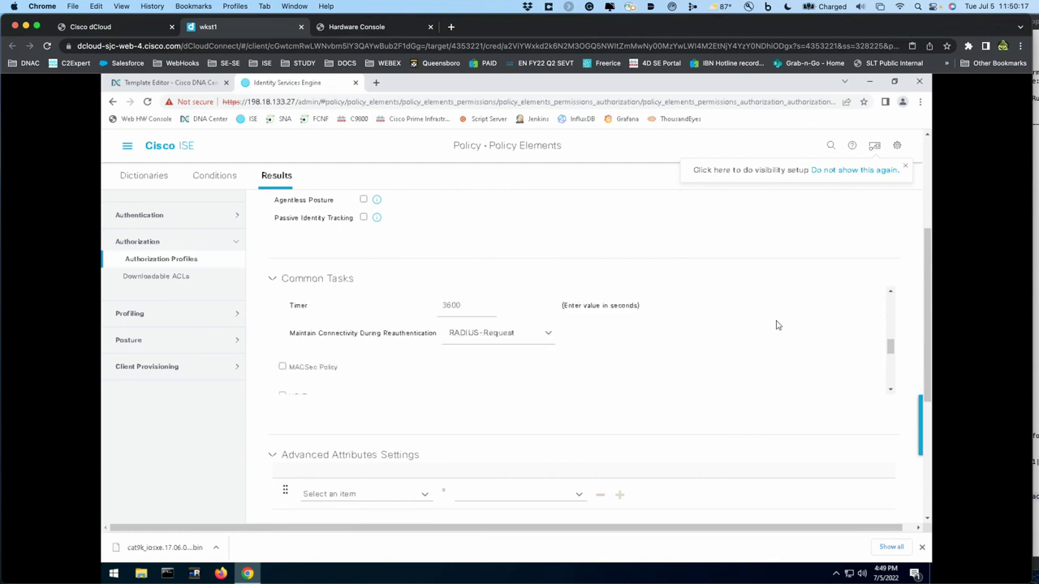
scroll(776, 325, "down", 3)
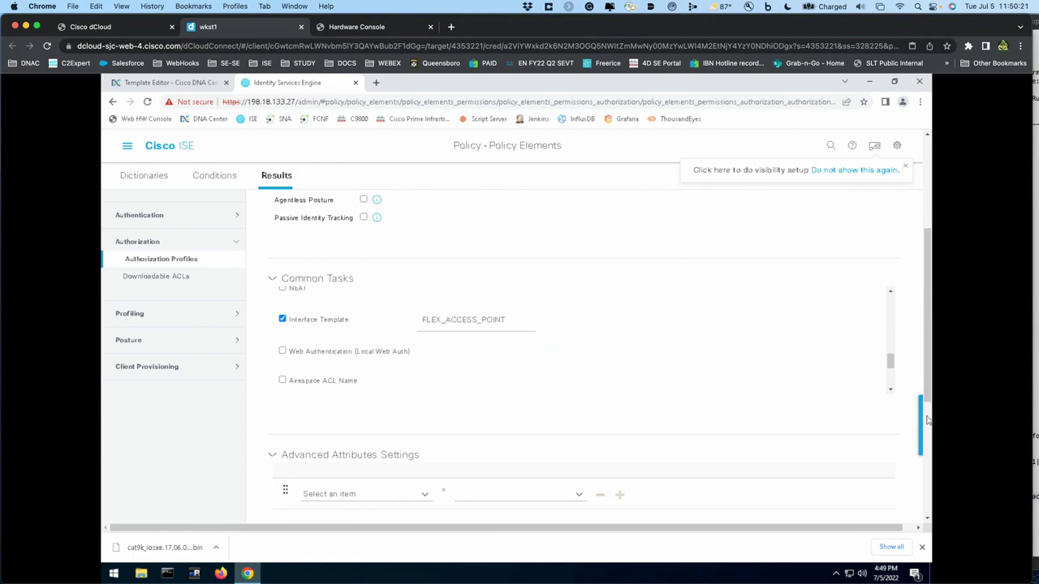
scroll(928, 420, "down", 3)
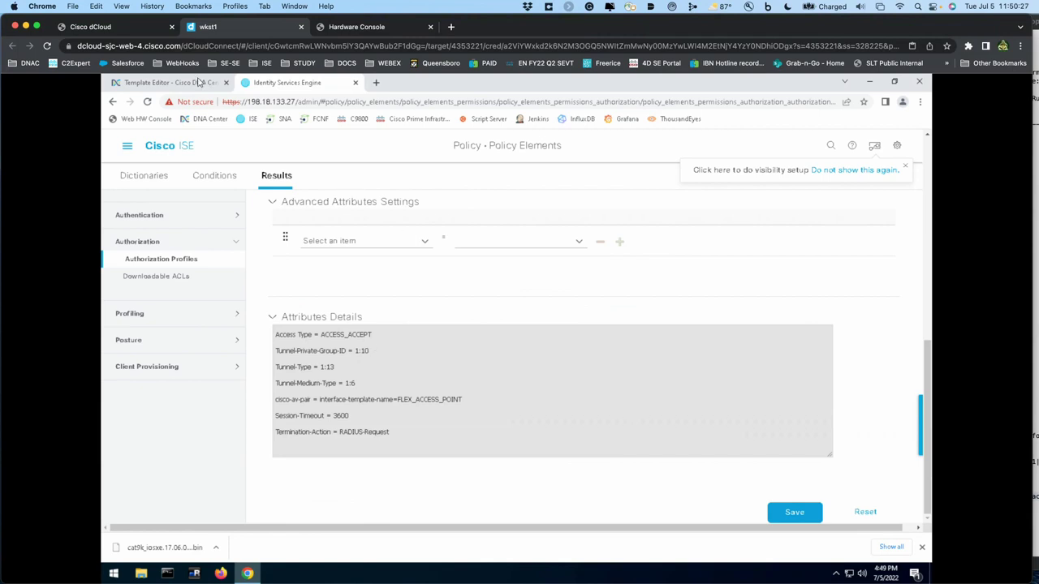
left_click(126, 150)
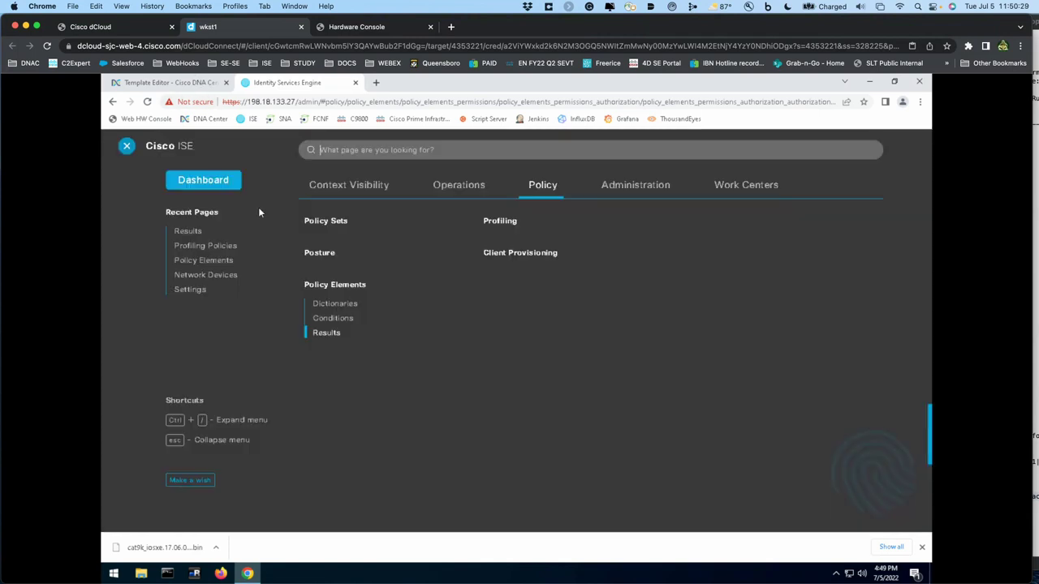
- Open the Default policy set, discarding unsaved changes, and find the Profiled Cisco Flex Access Points rule
left_click(340, 226)
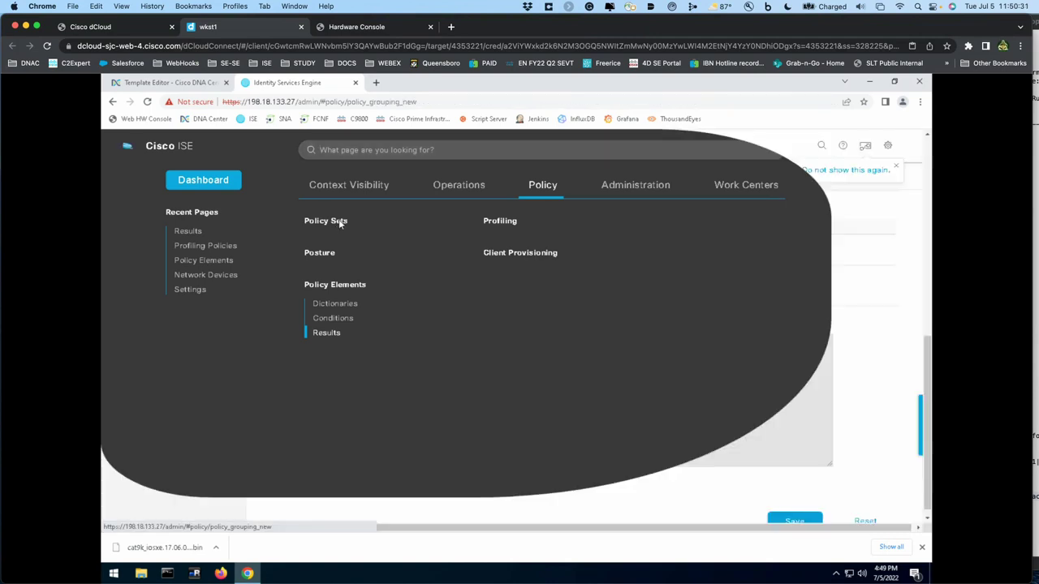
left_click(537, 272)
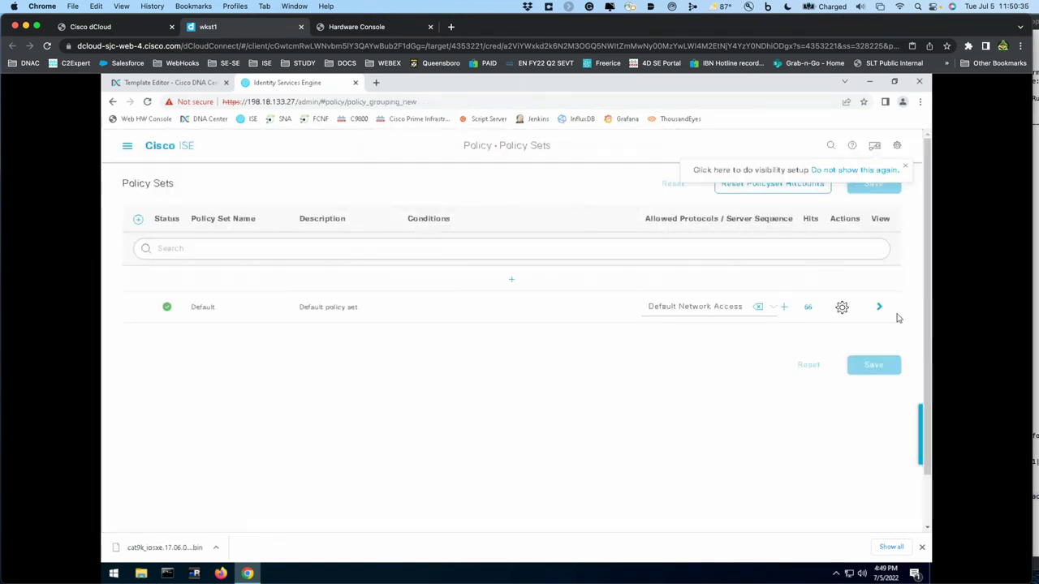
left_click(879, 306)
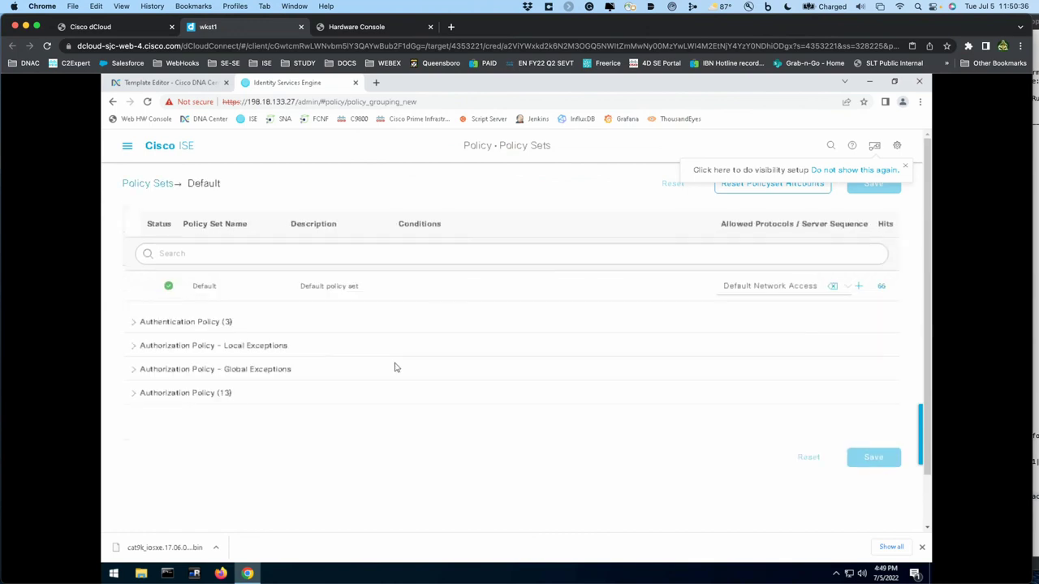
left_click(130, 397)
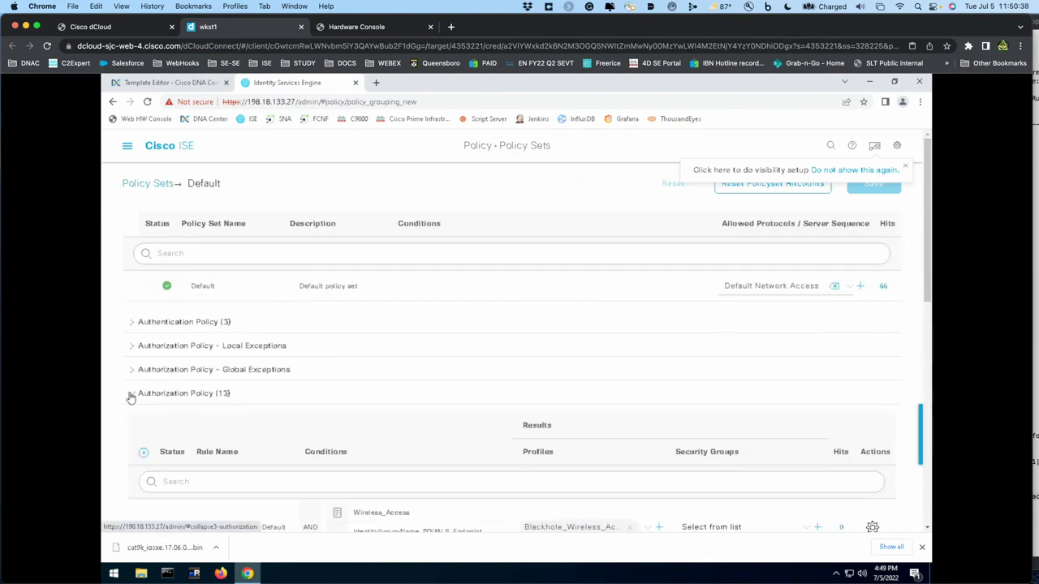
scroll(343, 425, "down", 6)
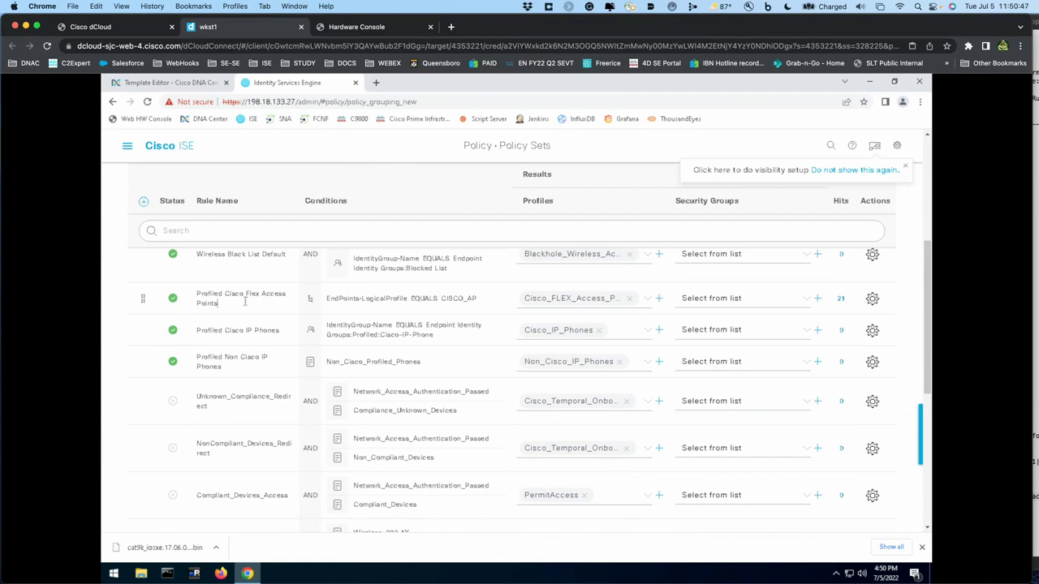
left_click_drag(219, 303, 194, 297)
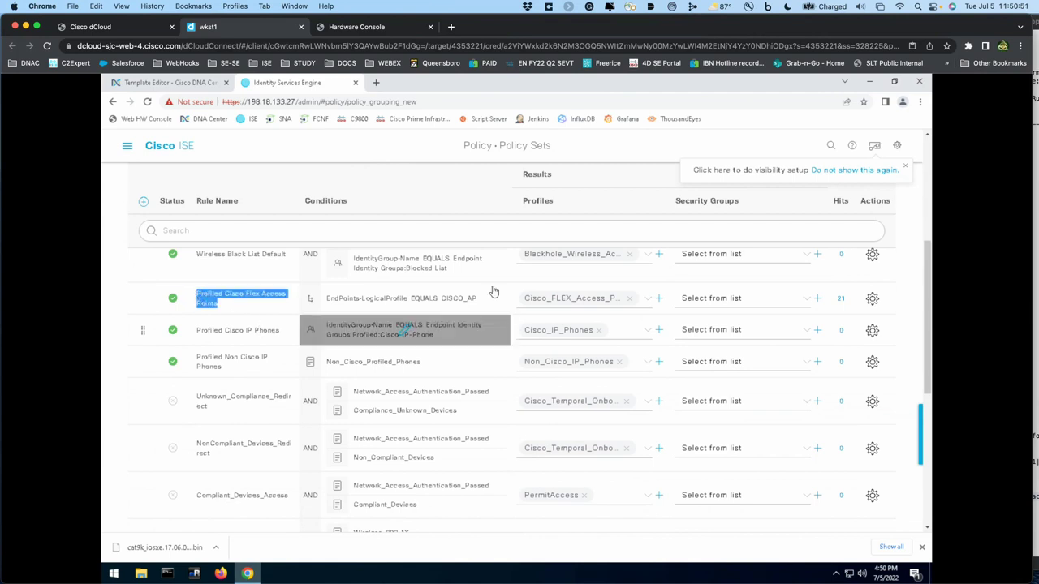
- Zoom the page to 110% and inspect the rule's CISCO_AP logical profile condition
left_click(921, 102)
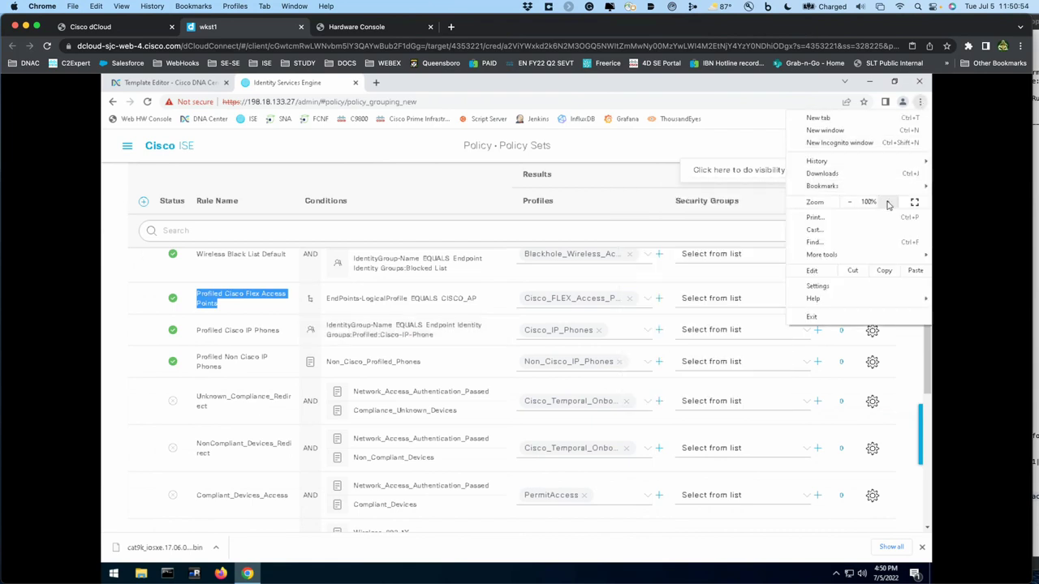
left_click(888, 203)
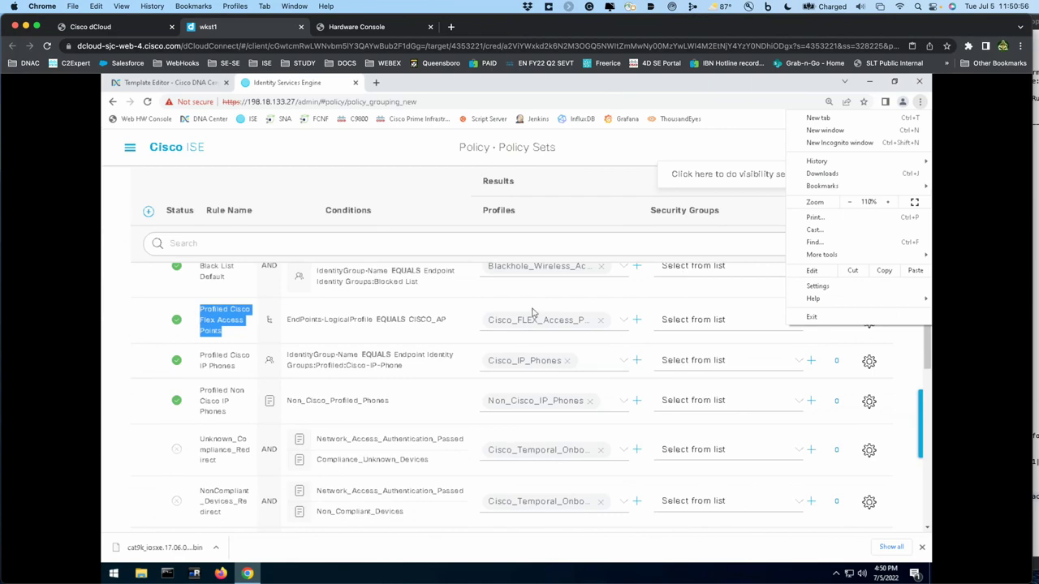
left_click(417, 344)
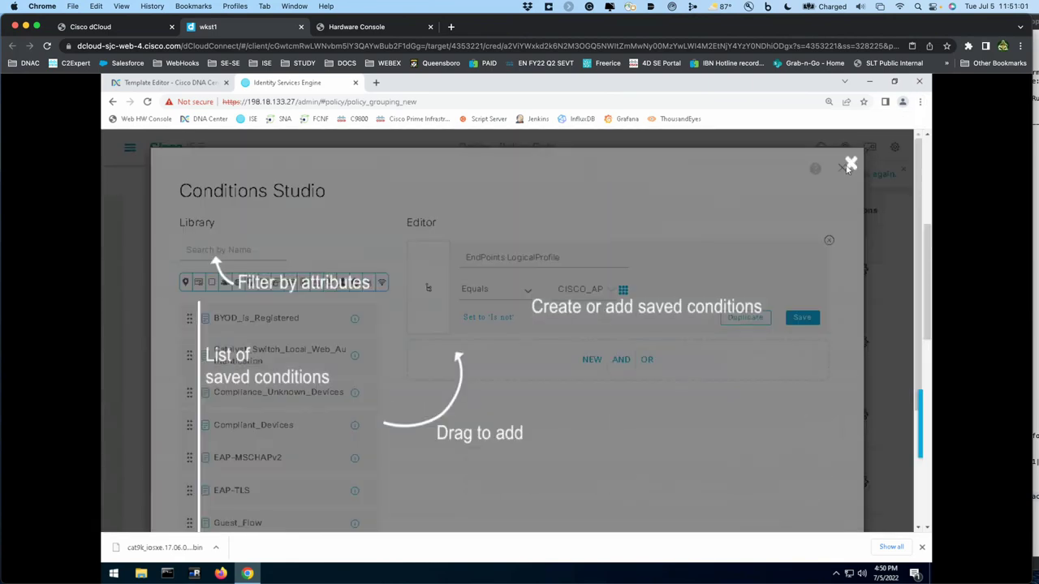
left_click(849, 166)
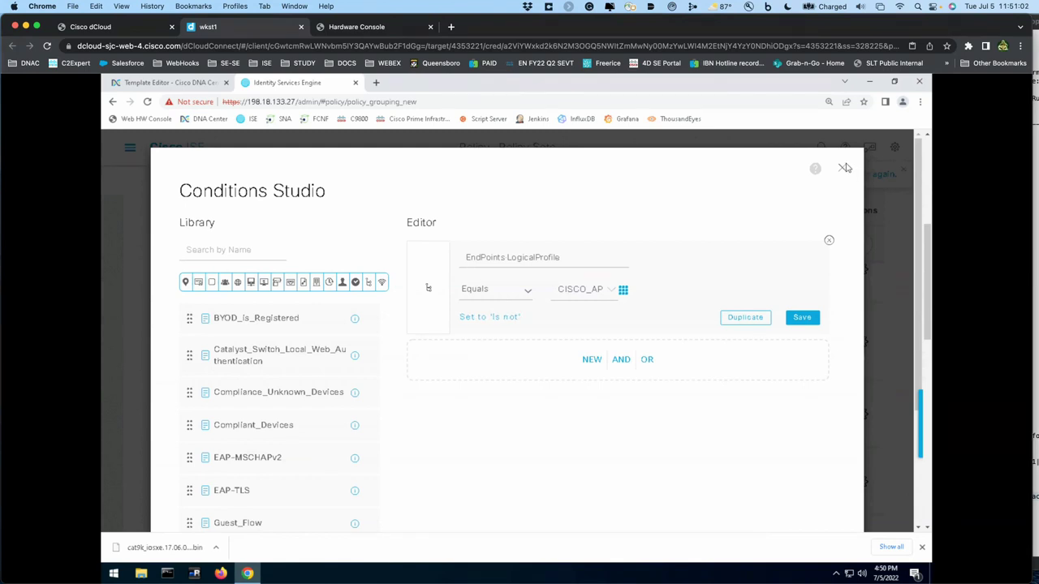
left_click(844, 168)
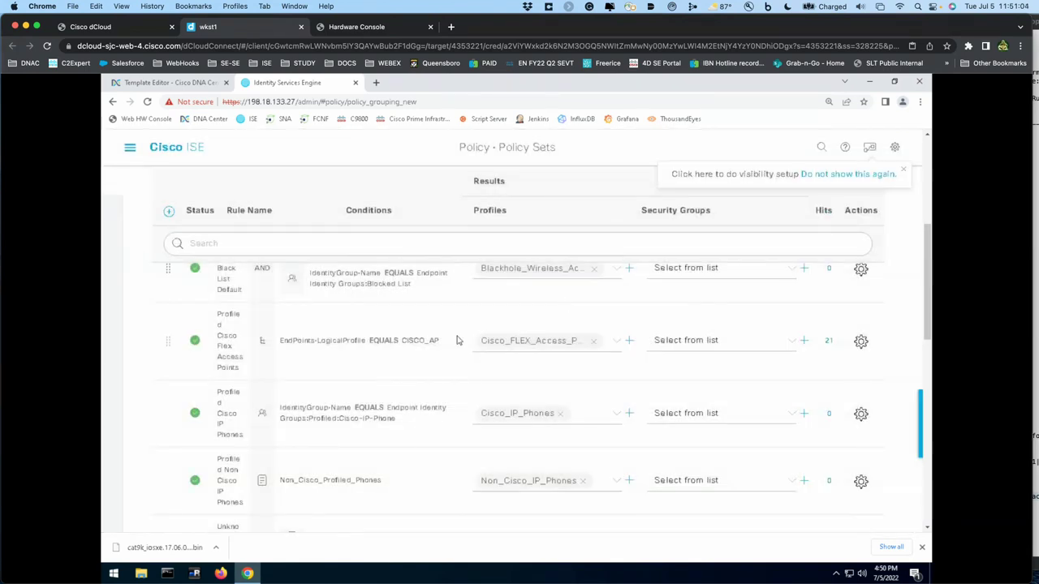
left_click(359, 366)
left_click(130, 149)
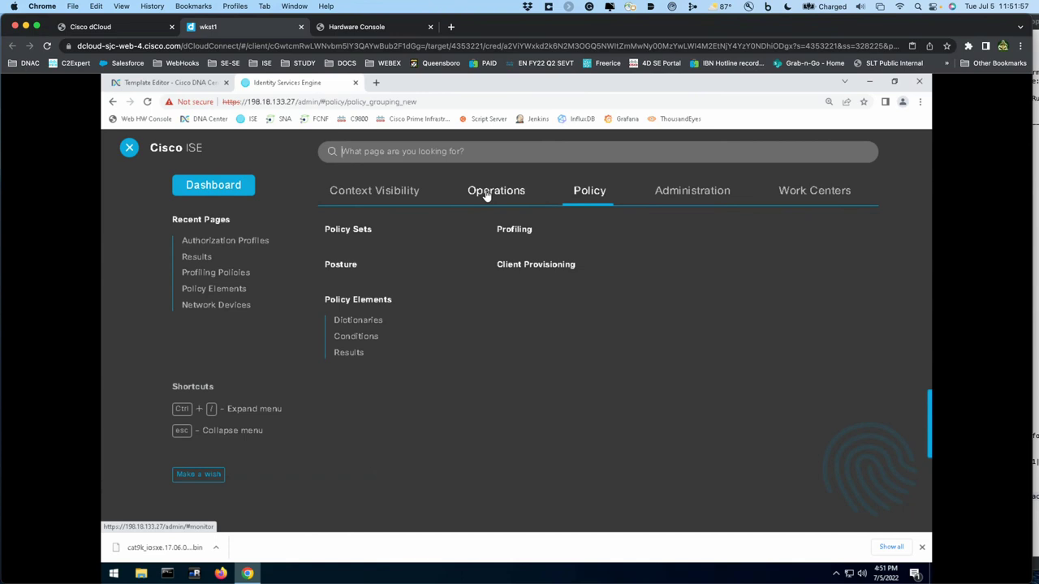
- Open the RADIUS Live Logs and the details of the latest successful authentication
left_click(486, 195)
left_click(347, 248)
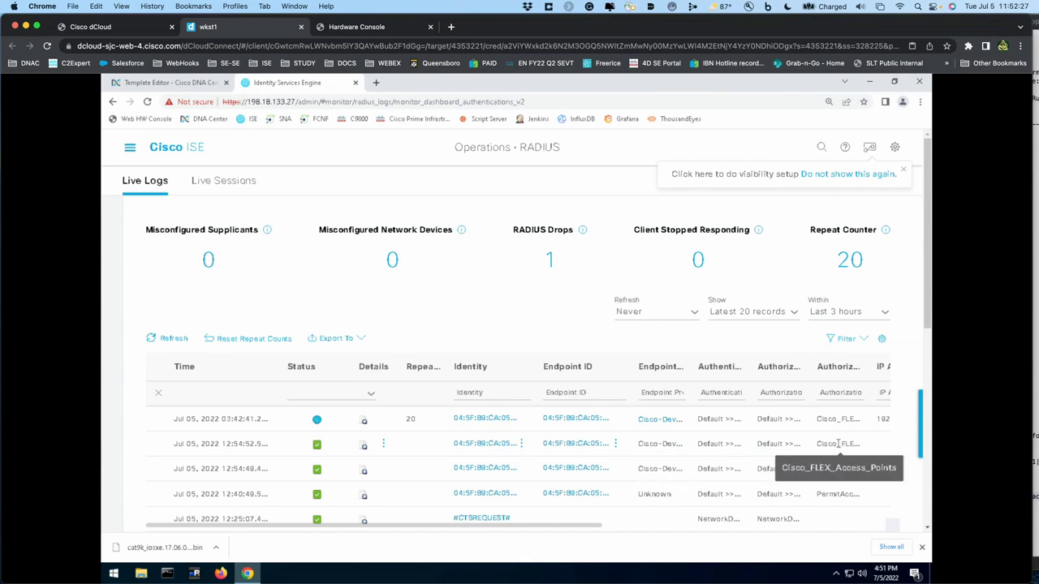
left_click(366, 447)
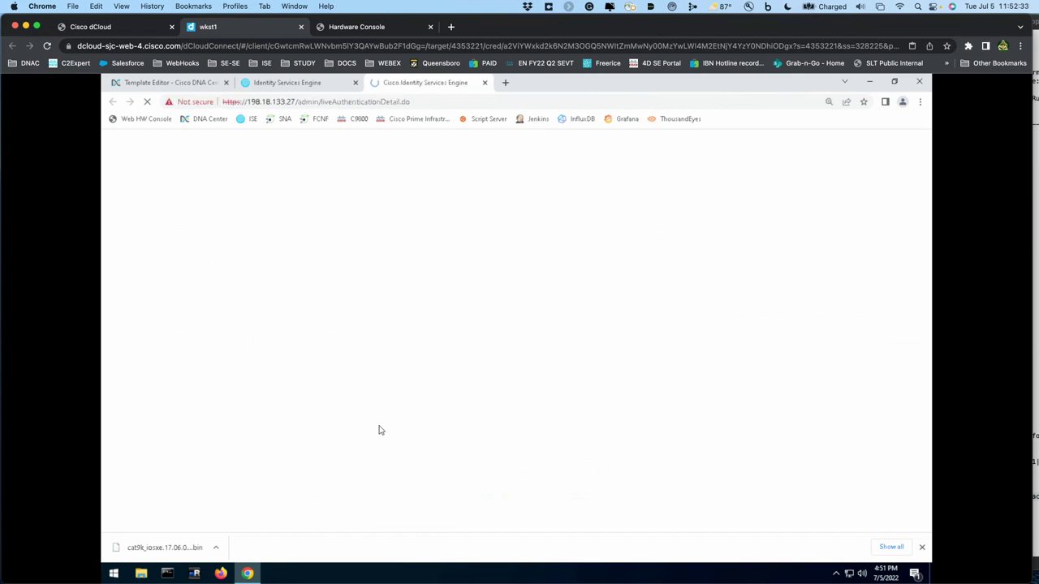
scroll(421, 390, "down", 1)
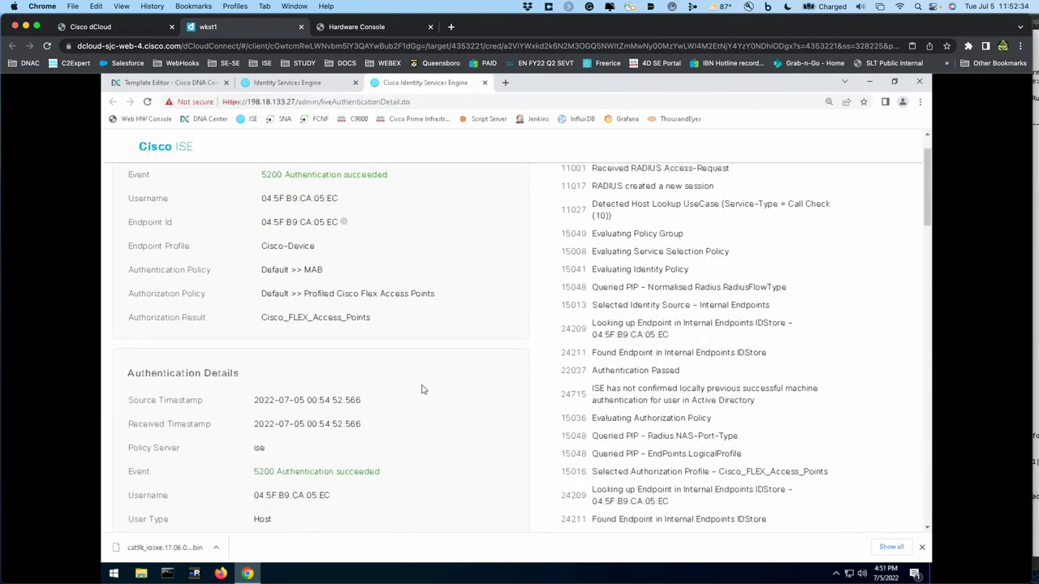
scroll(421, 389, "down", 2)
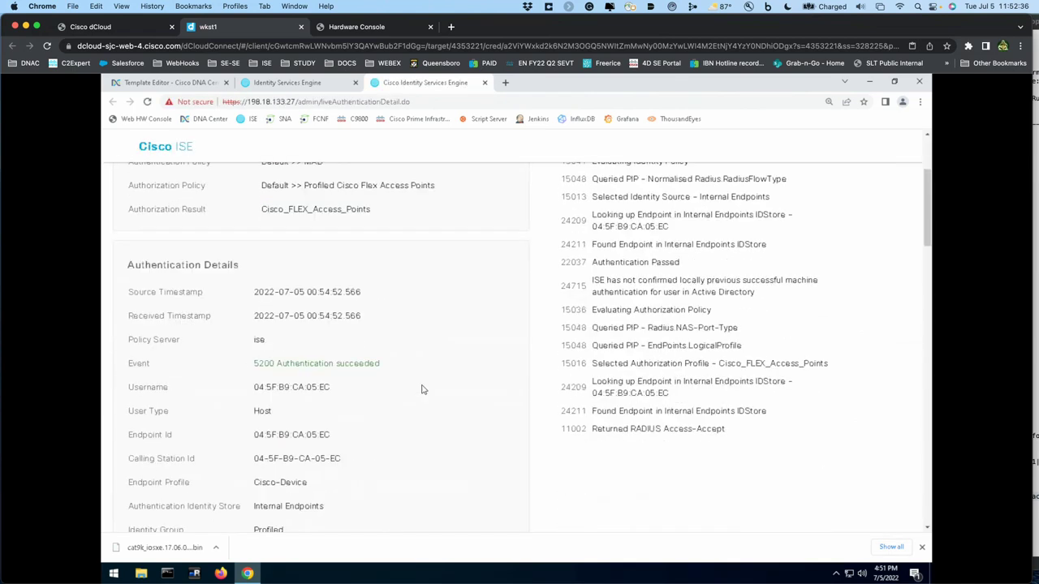
scroll(421, 389, "down", 10)
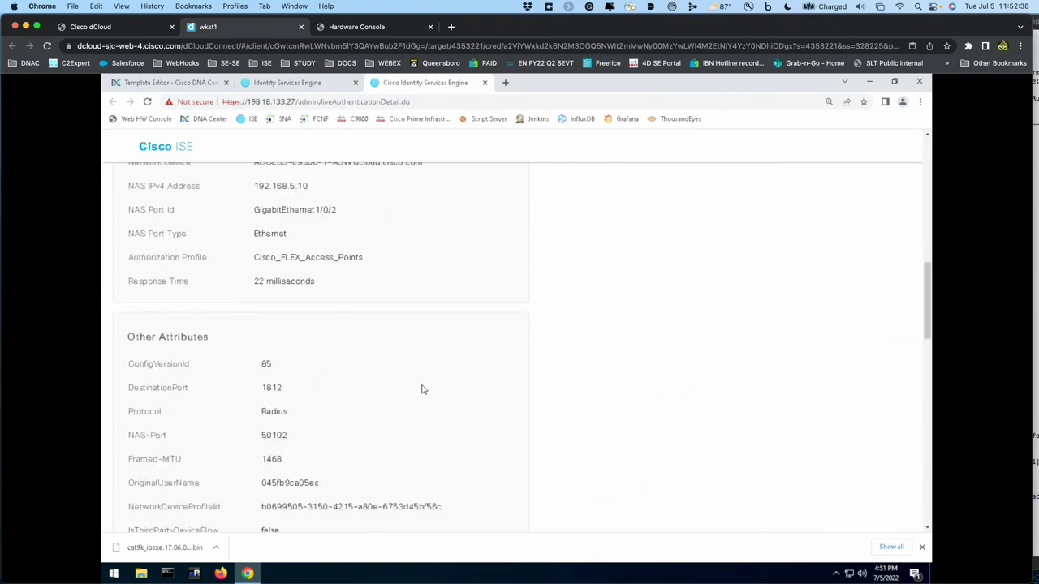
scroll(421, 389, "up", 3)
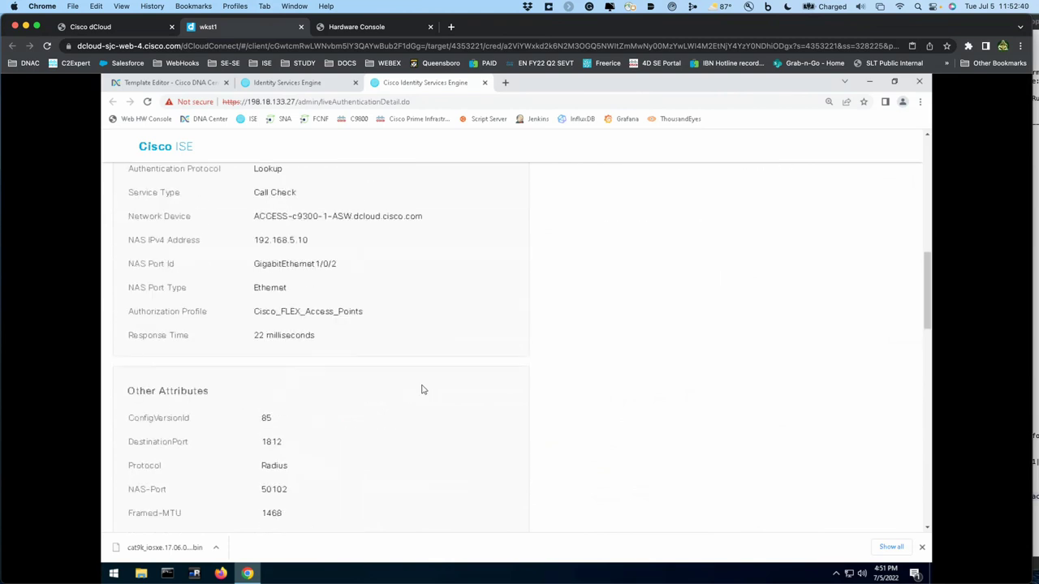
- Highlight the Cisco_FLEX_Access_Points profile and the interface-template-name=FLEX_ACCESS_POINT result
left_click_drag(365, 316, 276, 313)
scroll(354, 408, "down", 2)
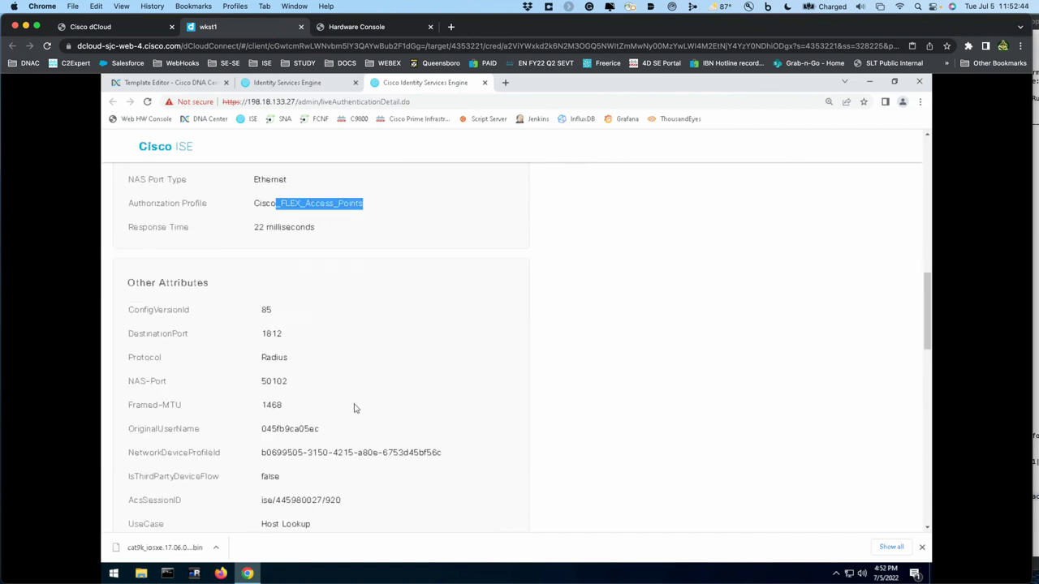
scroll(354, 409, "down", 10)
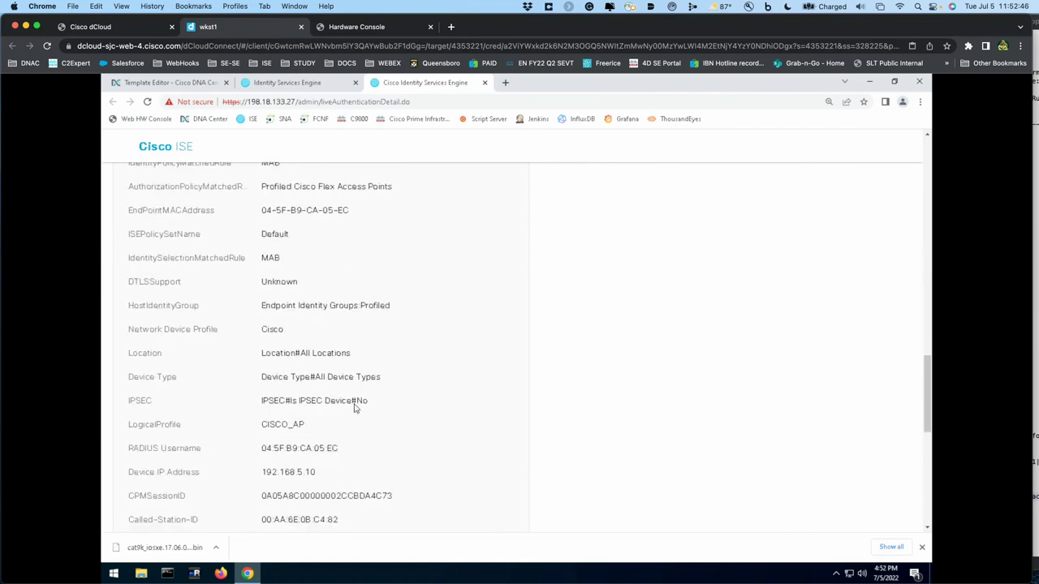
scroll(354, 409, "down", 2)
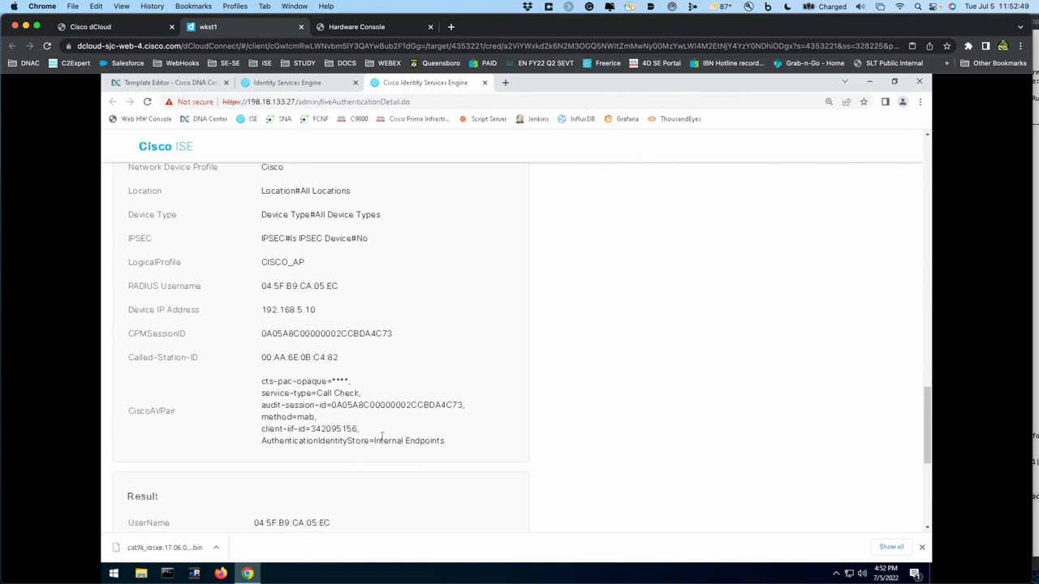
scroll(382, 436, "down", 2)
scroll(381, 436, "down", 2)
scroll(382, 439, "down", 2)
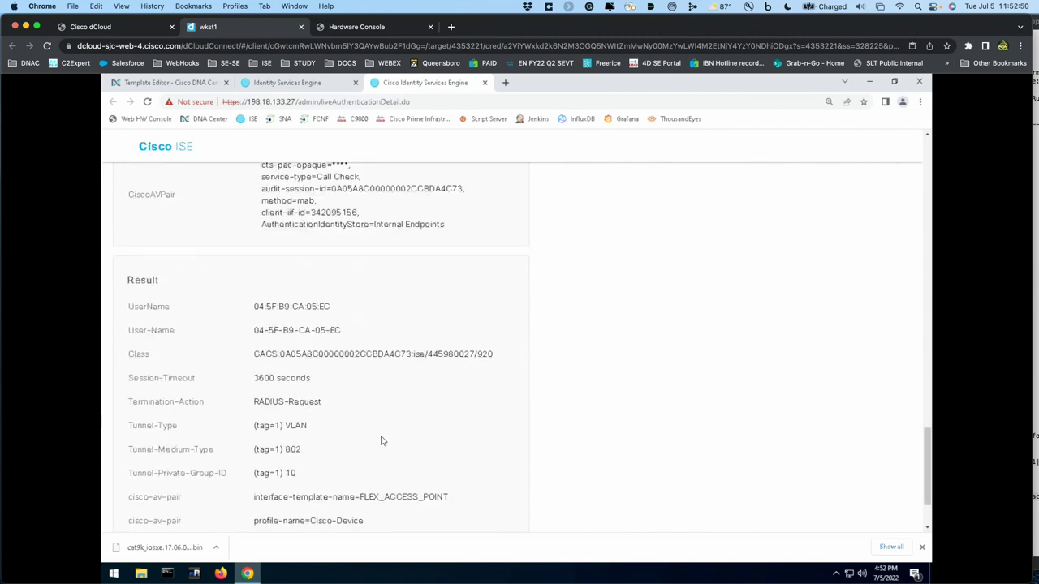
left_click_drag(448, 443, 253, 443)
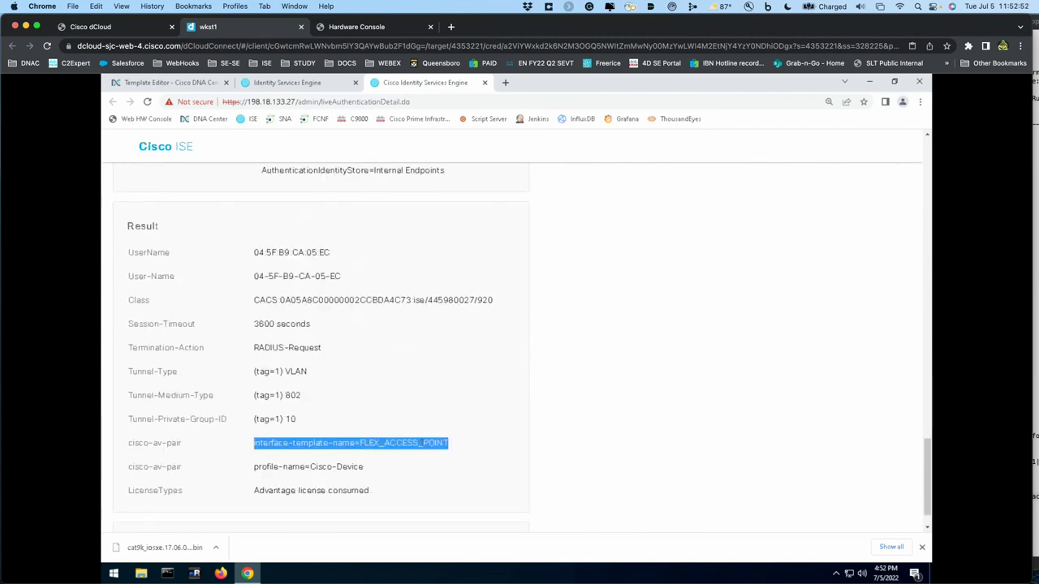